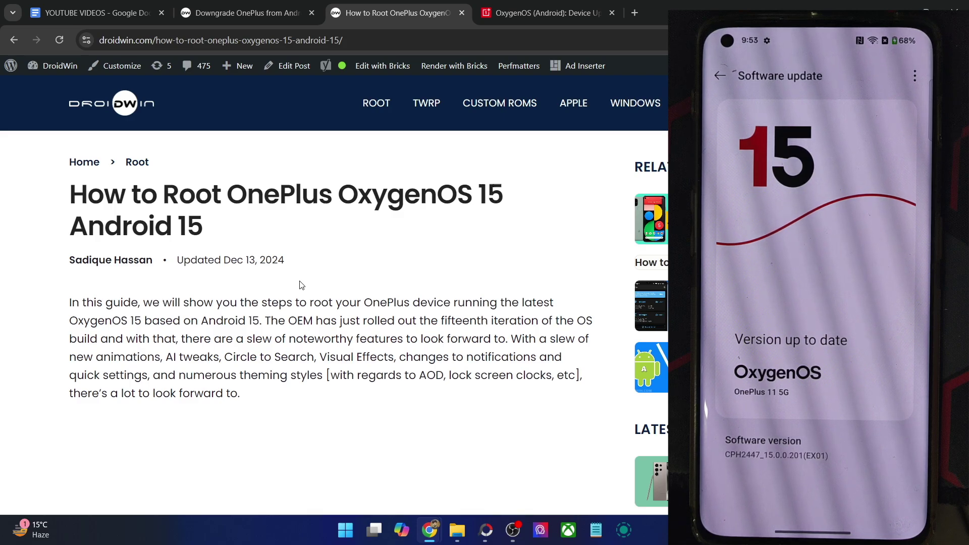
Step: Read the OxygenOS 15 rooting guide from its title through the benefits and risks of rooting OnePlus
left_click_drag(337, 200, 519, 182)
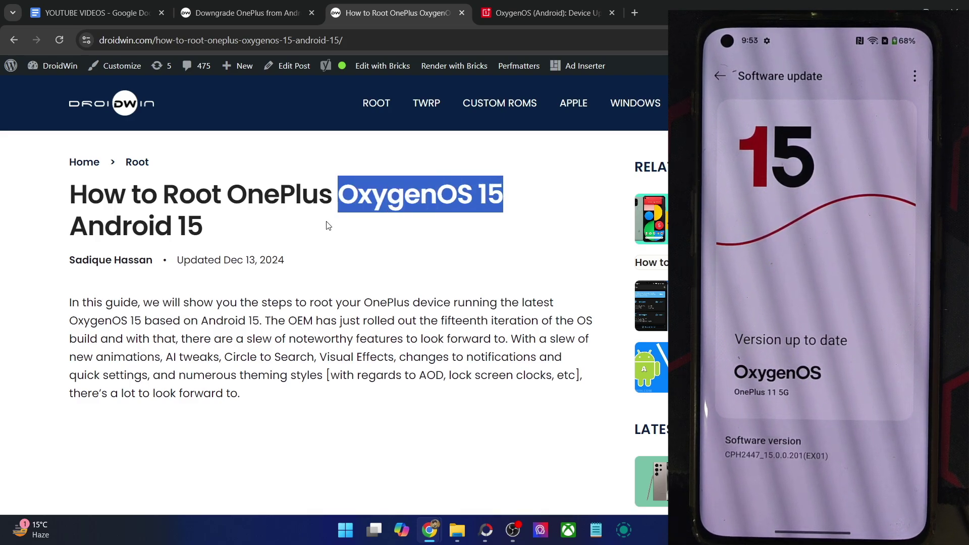
left_click_drag(79, 224, 211, 198)
left_click(211, 232)
scroll(211, 231, "down", 12)
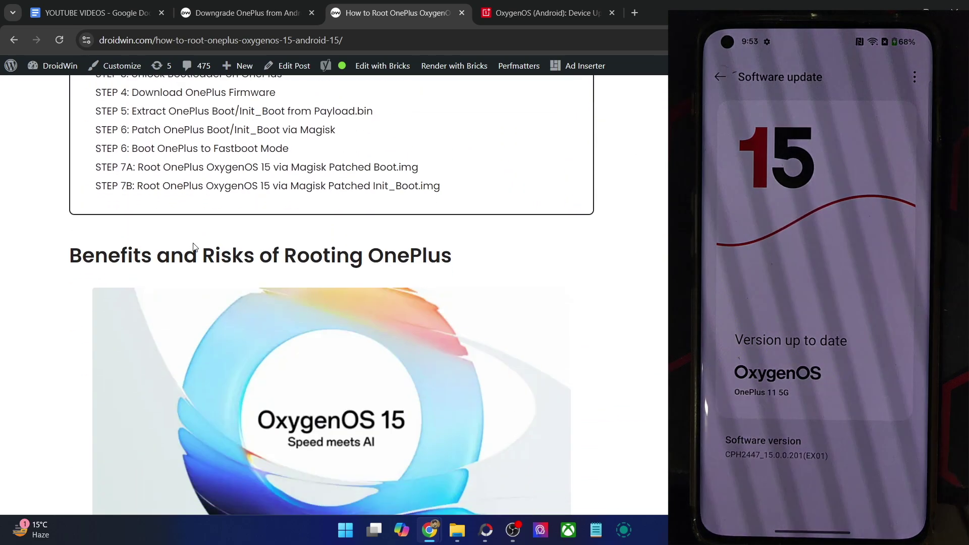
scroll(192, 247, "down", 5)
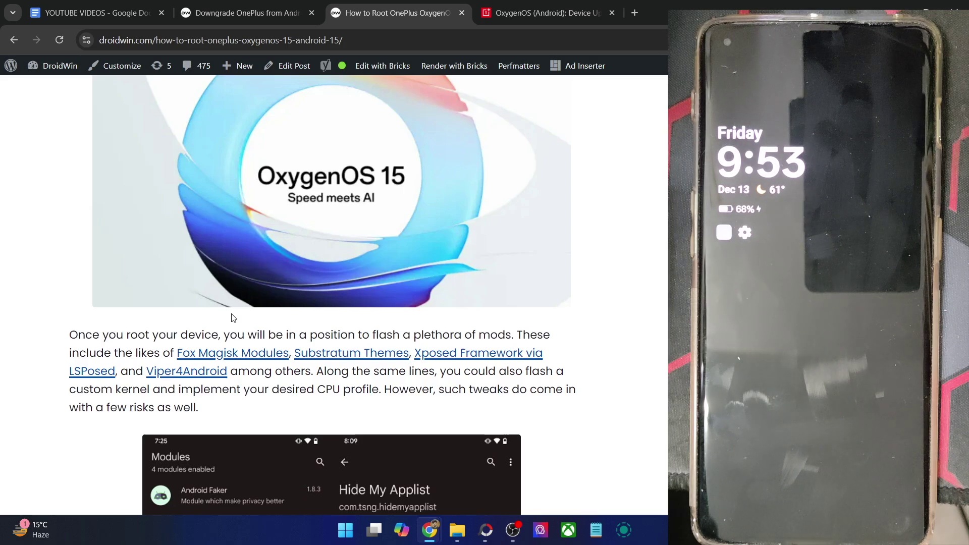
scroll(234, 318, "down", 3)
scroll(232, 317, "down", 4)
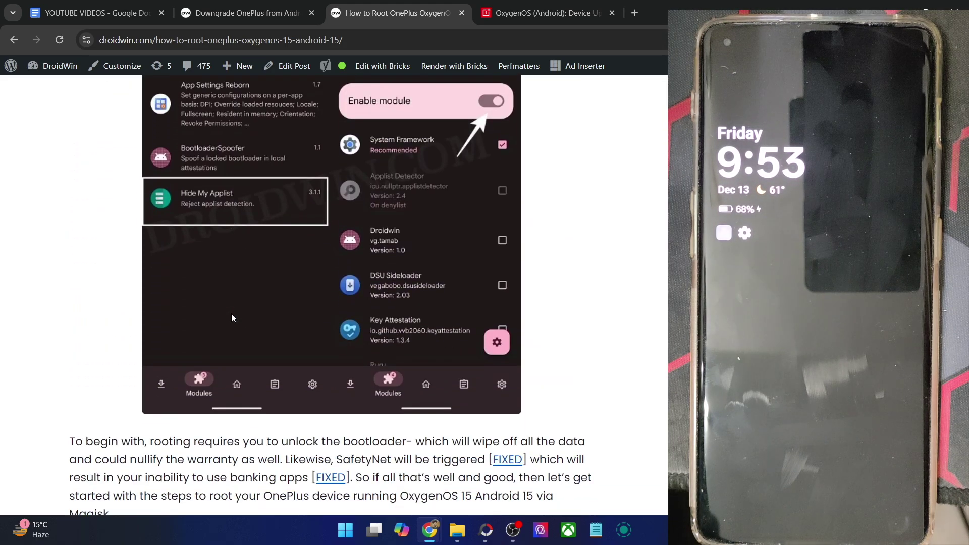
scroll(232, 317, "down", 1)
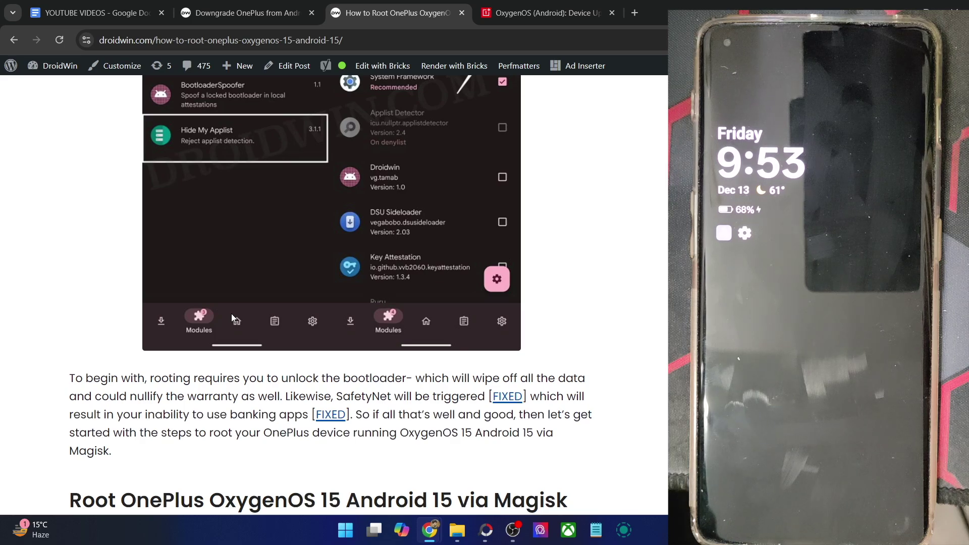
Step: Open the DroidWin guide on passing Strong Integrity with an unlocked bootloader in place of the OnePlus downgrade article
left_click(216, 42)
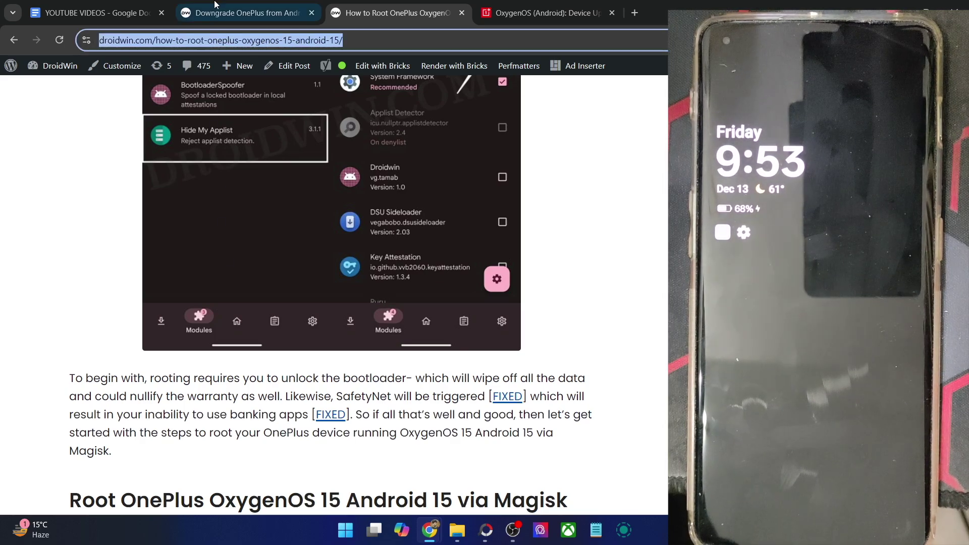
left_click(242, 12)
type("strong")
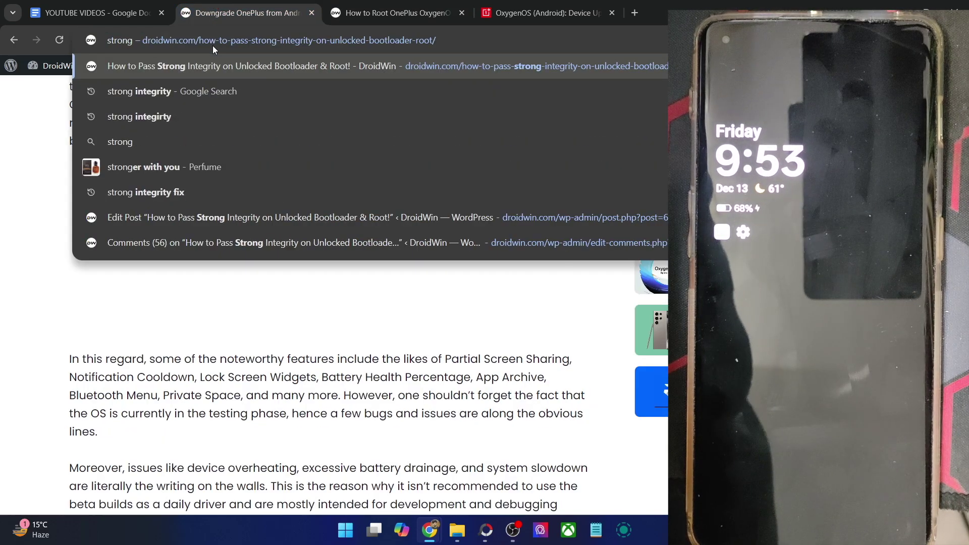
key("Return")
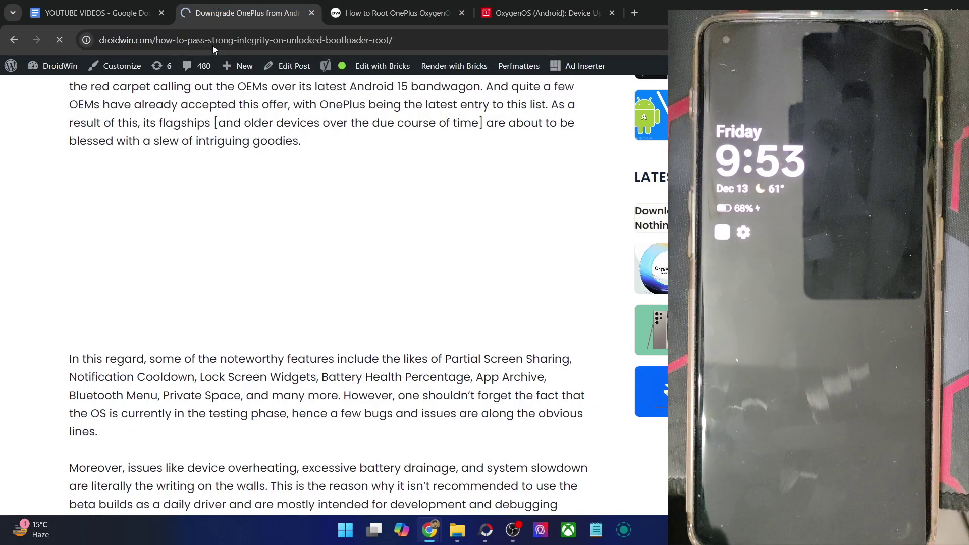
Step: Examine the device, basic and strong integrity results in the Strong Integrity guide, and return to the downgrade article
scroll(332, 251, "down", 5)
scroll(332, 251, "down", 5)
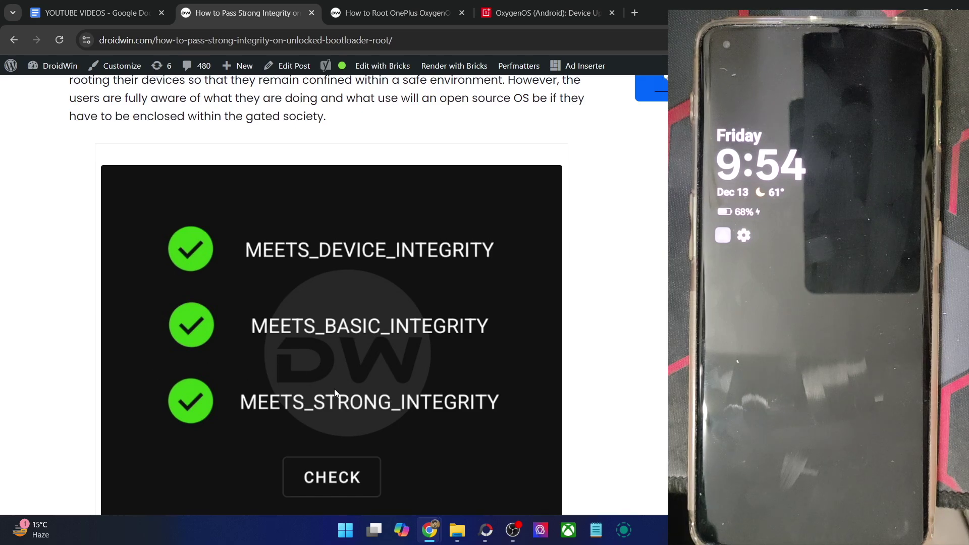
scroll(339, 394, "down", 2)
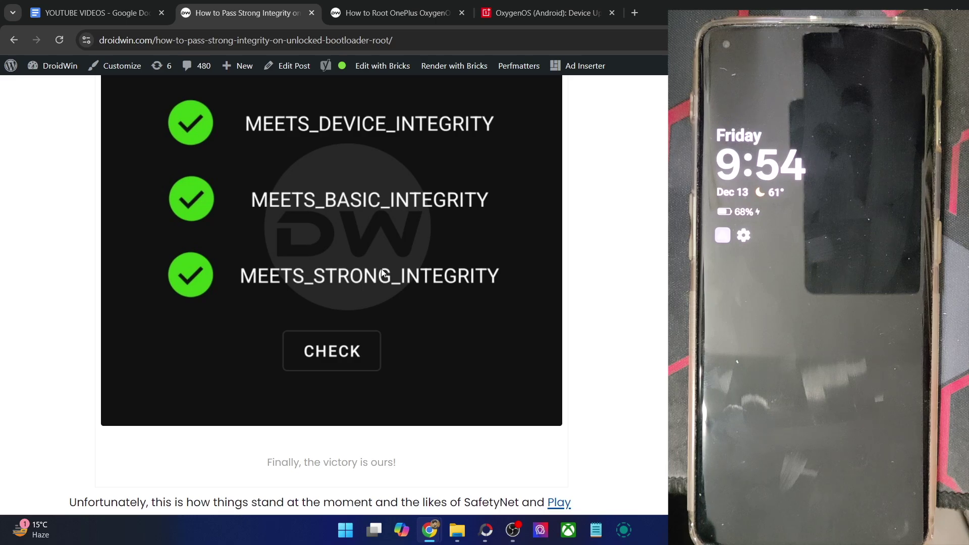
scroll(381, 272, "down", 2)
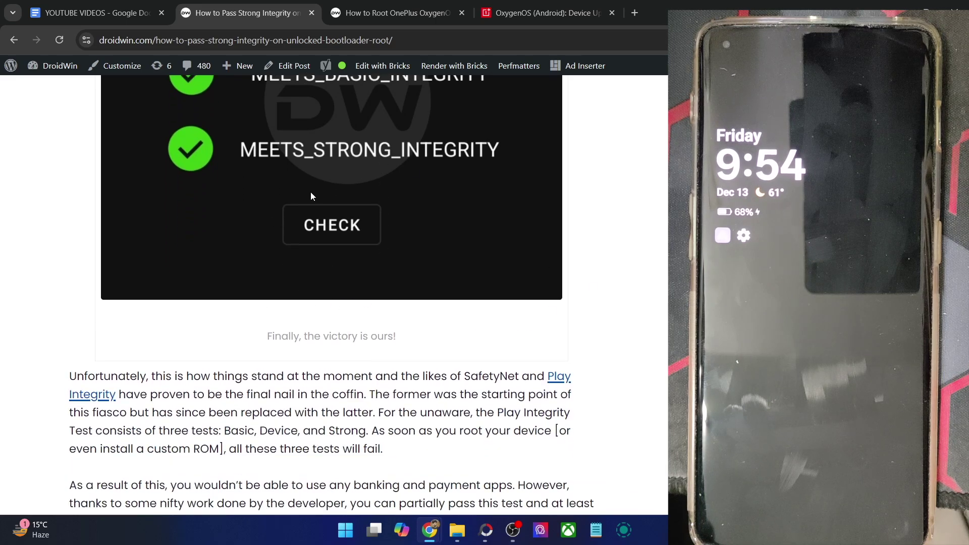
scroll(318, 188, "up", 3)
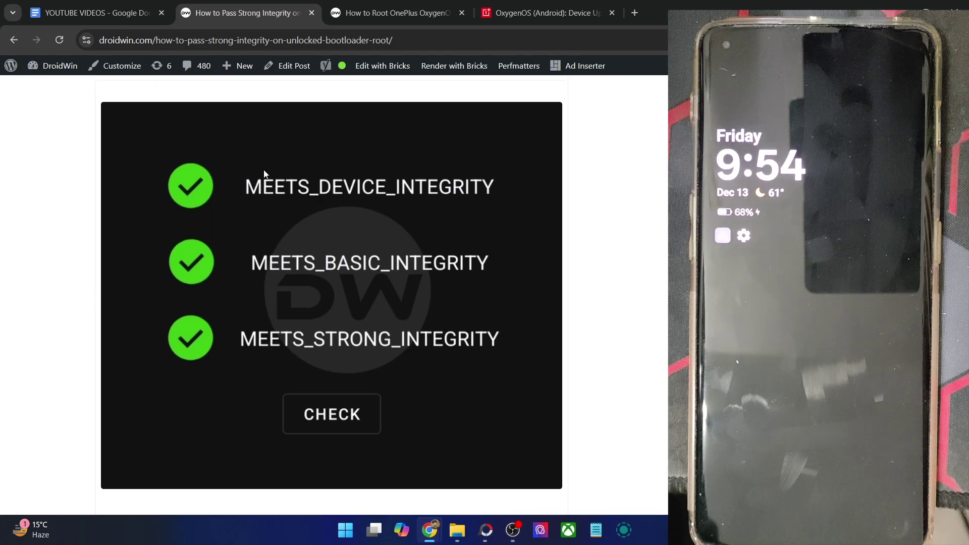
left_click(14, 36)
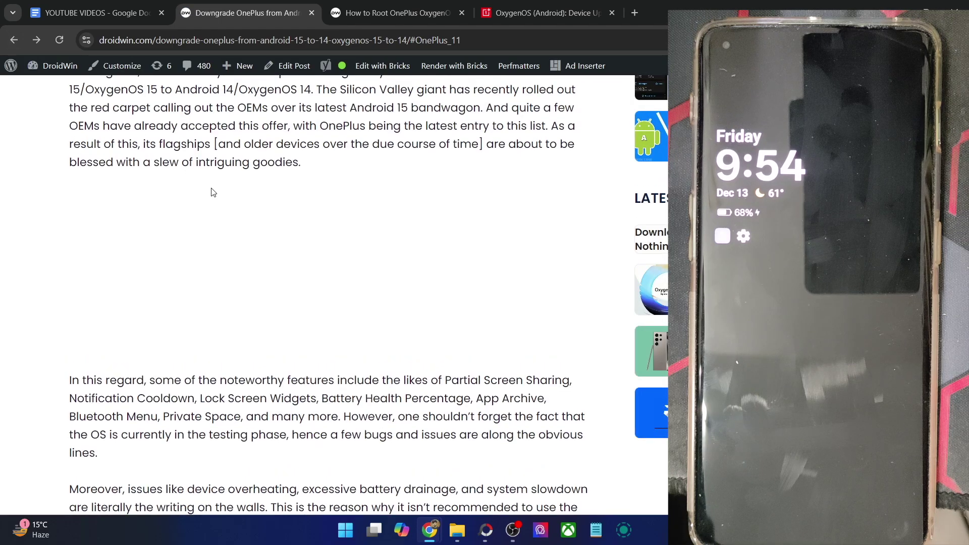
Step: Go back to the OnePlus rooting guide and read Step 1 on installing the Android SDK Platform Tools
left_click(366, 4)
scroll(352, 203, "down", 5)
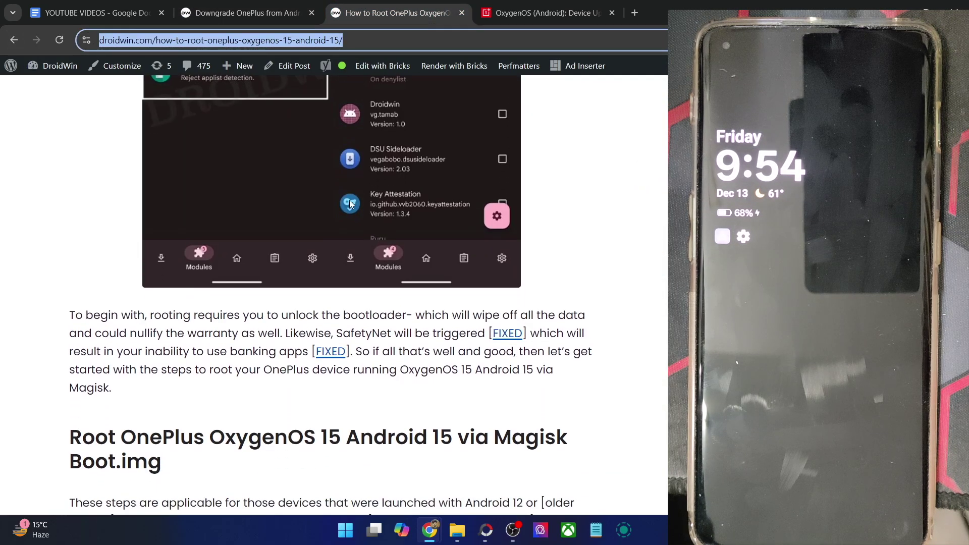
scroll(352, 203, "down", 5)
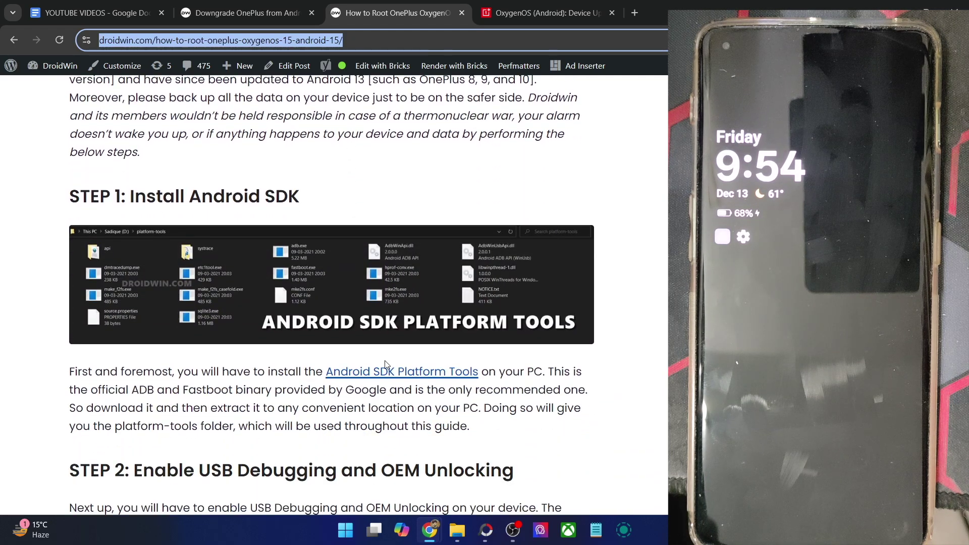
left_click_drag(327, 374, 475, 373)
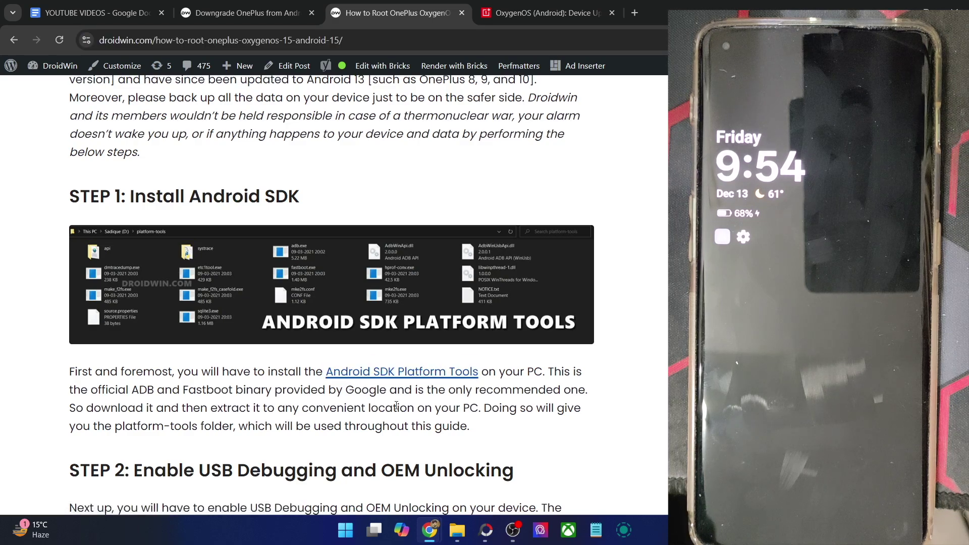
Step: Switch to File Explorer and view the contents of the extracted platform-tools folder
left_click(457, 531)
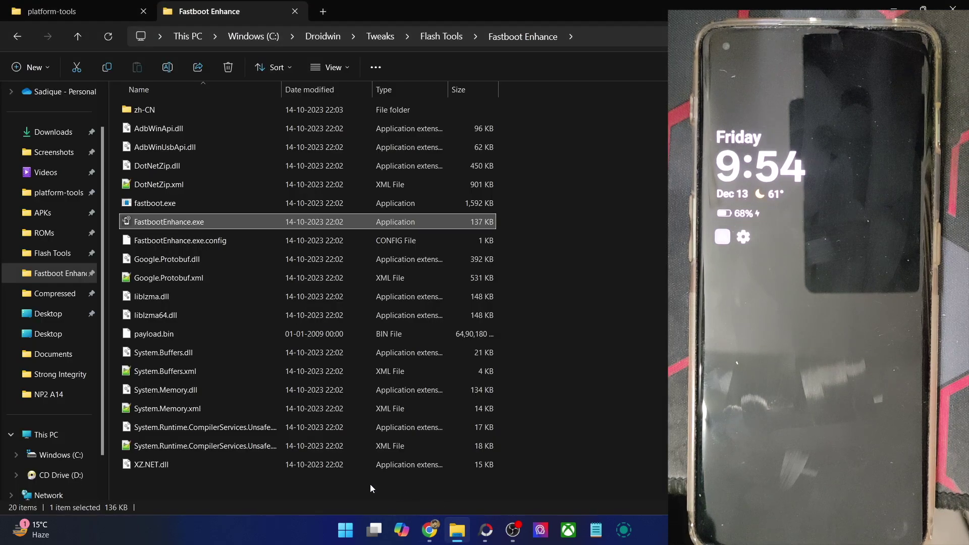
left_click(50, 18)
left_click_drag(629, 415, 373, 122)
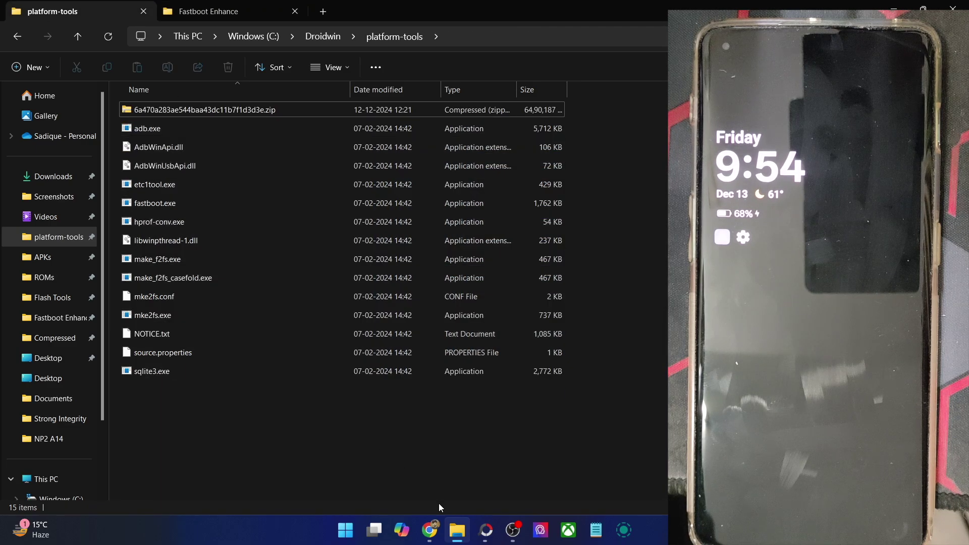
Step: Return to the rooting guide in Chrome and read Step 2 on enabling USB Debugging and OEM Unlocking
mouse_move(430, 529)
left_click(480, 480)
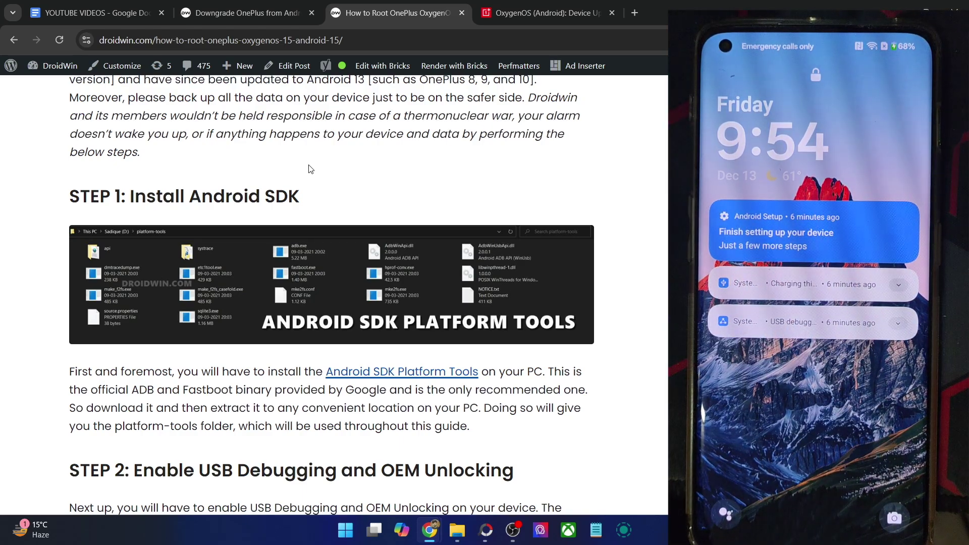
scroll(310, 169, "down", 5)
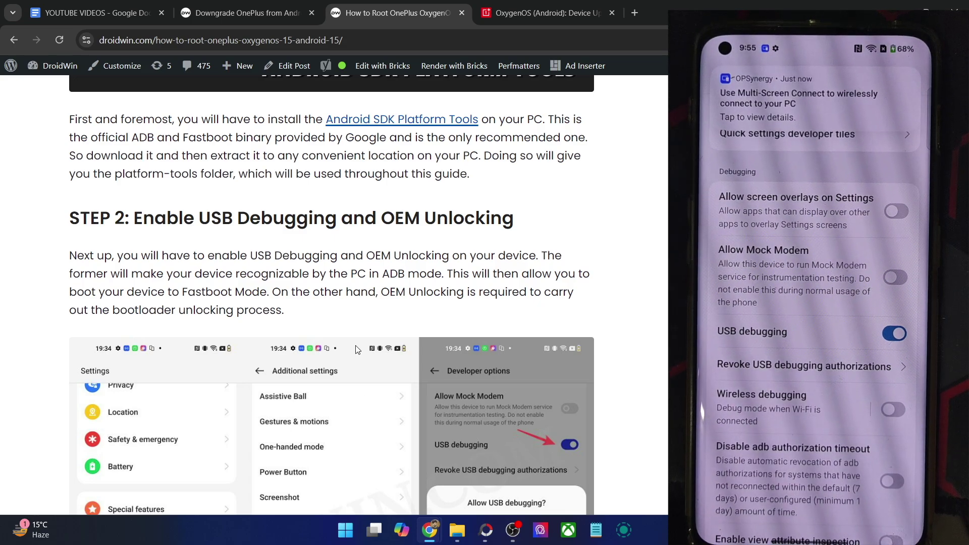
Step: Open a Command Prompt in the platform-tools folder from File Explorer
left_click(466, 541)
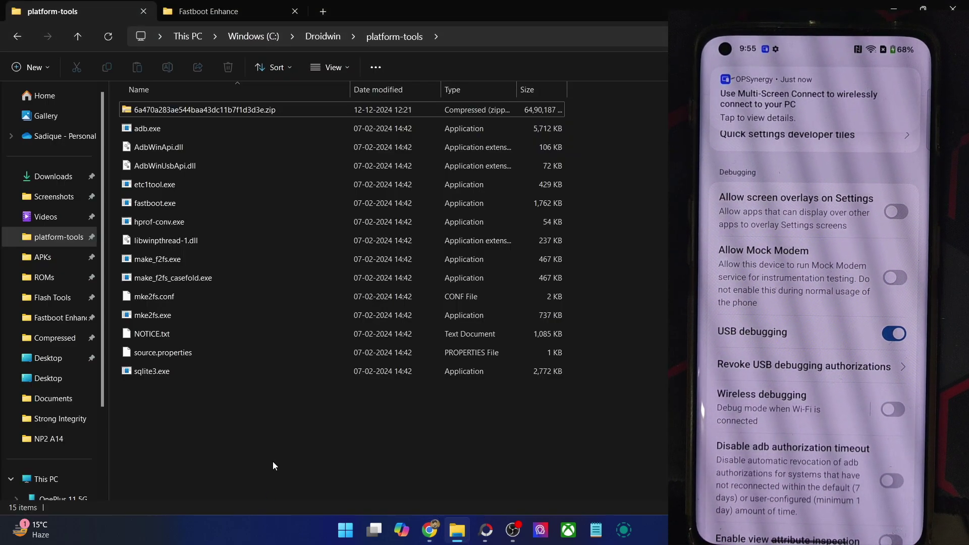
left_click(470, 38)
type("cm")
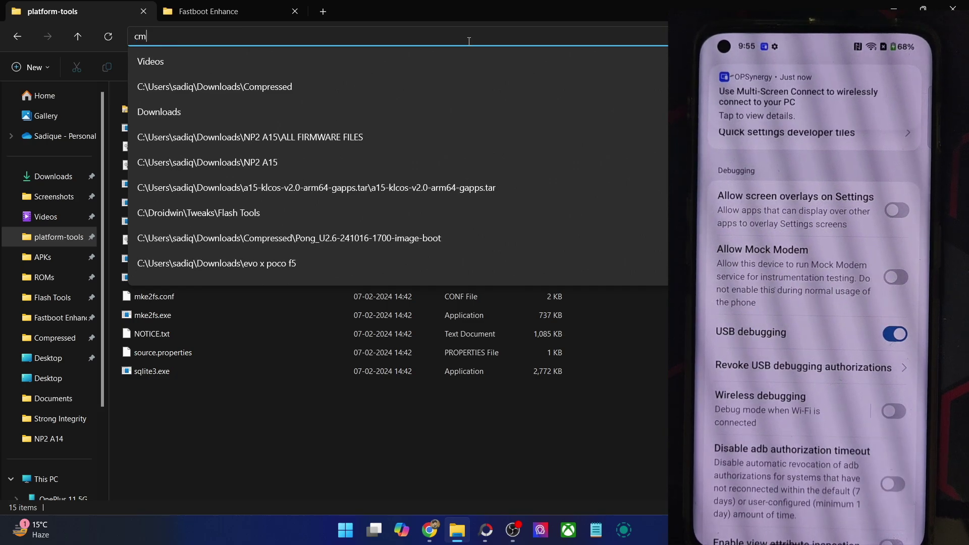
type("d")
key("Return")
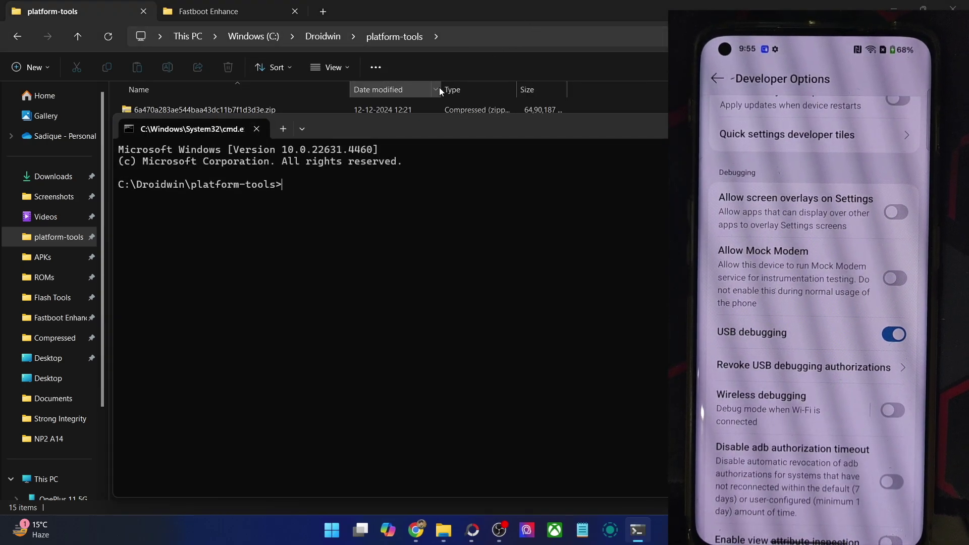
Step: Run adb devices to check the phone's ADB connection, and highlight the listed device serial
left_click_drag(430, 138, 362, 84)
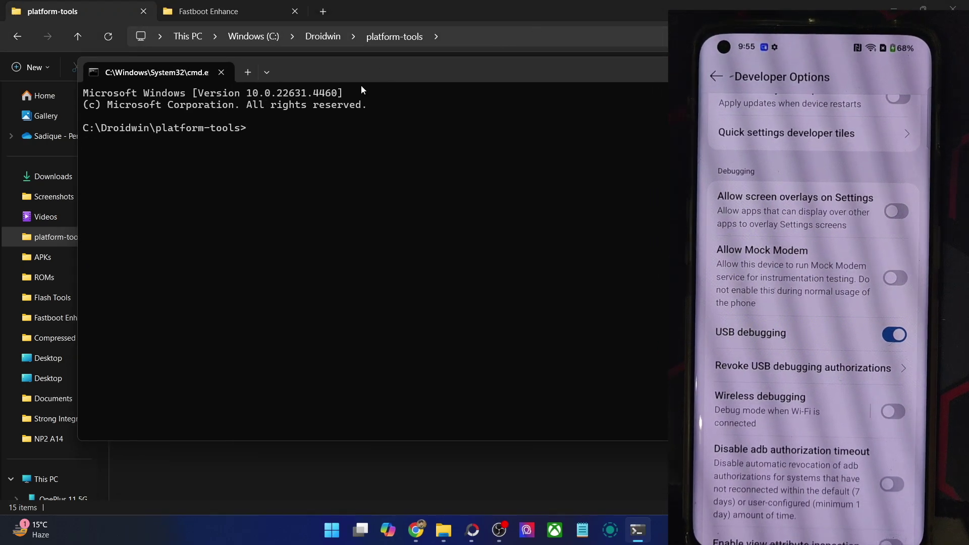
type("adb devi")
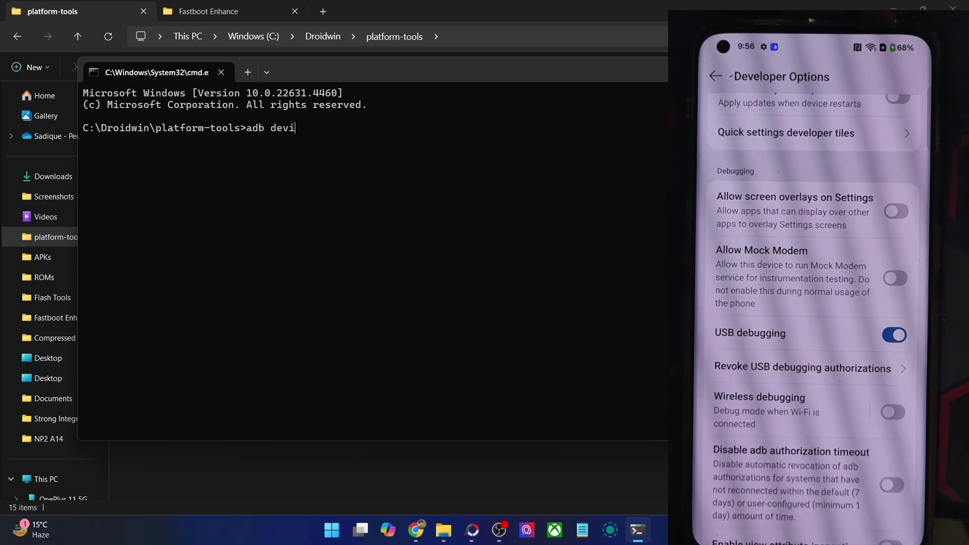
type("ces")
key("Return")
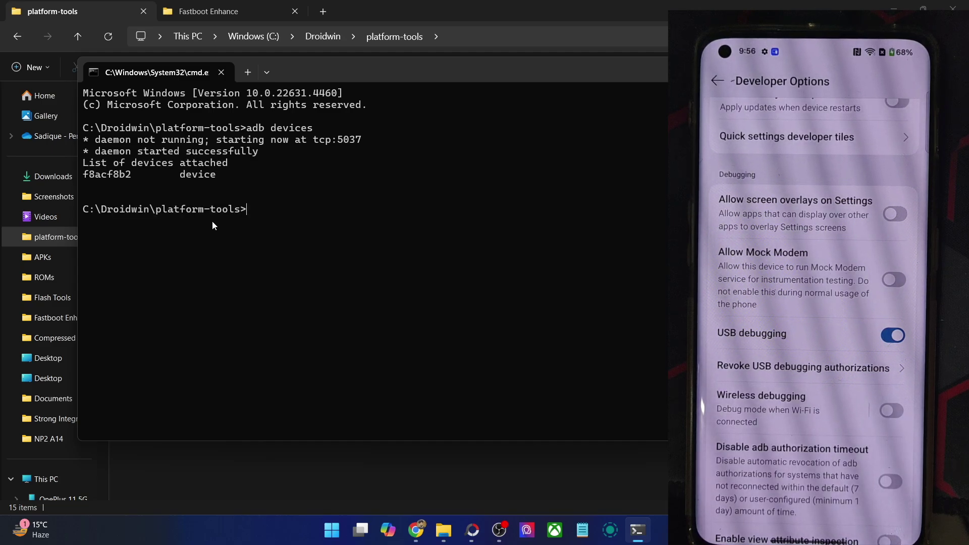
double_click(88, 174)
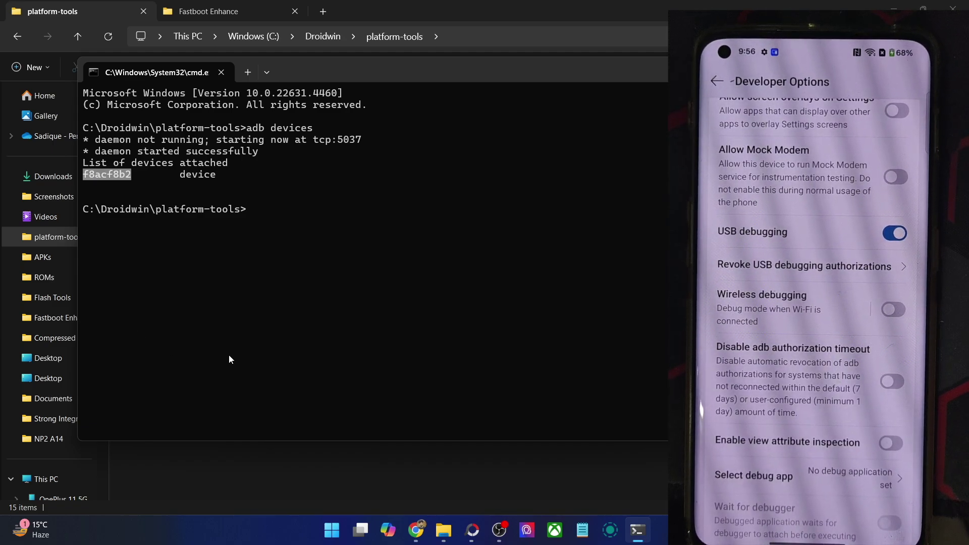
Step: Switch back to the rooting guide in Chrome and read Step 3 on unlocking the OnePlus bootloader, including the warranty note and confirmation screen photo
mouse_move(417, 532)
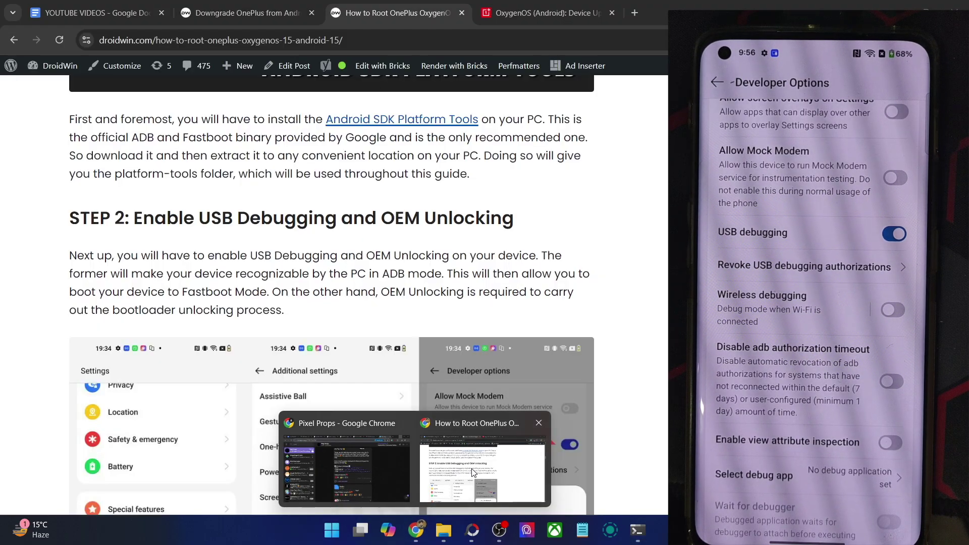
left_click(471, 467)
scroll(282, 220, "down", 4)
scroll(282, 220, "down", 3)
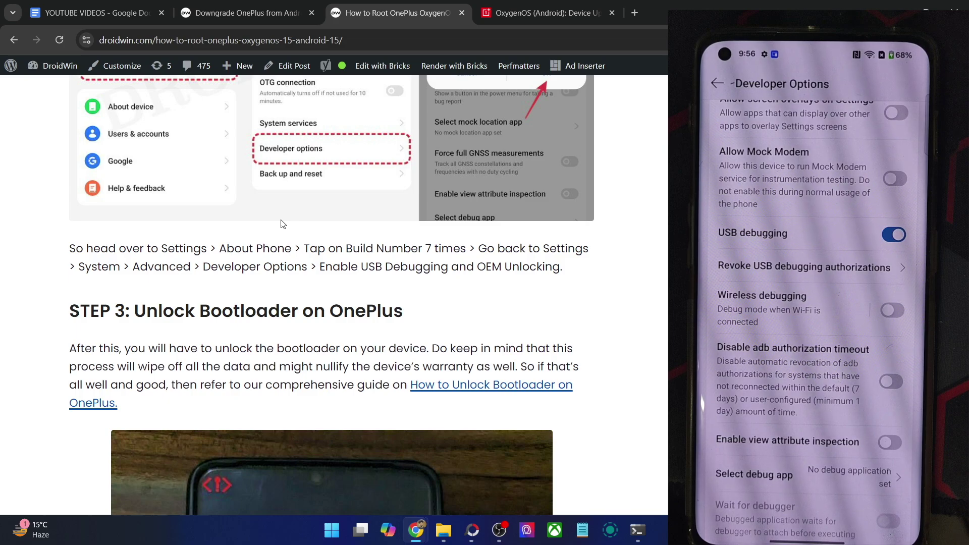
triple_click(443, 372)
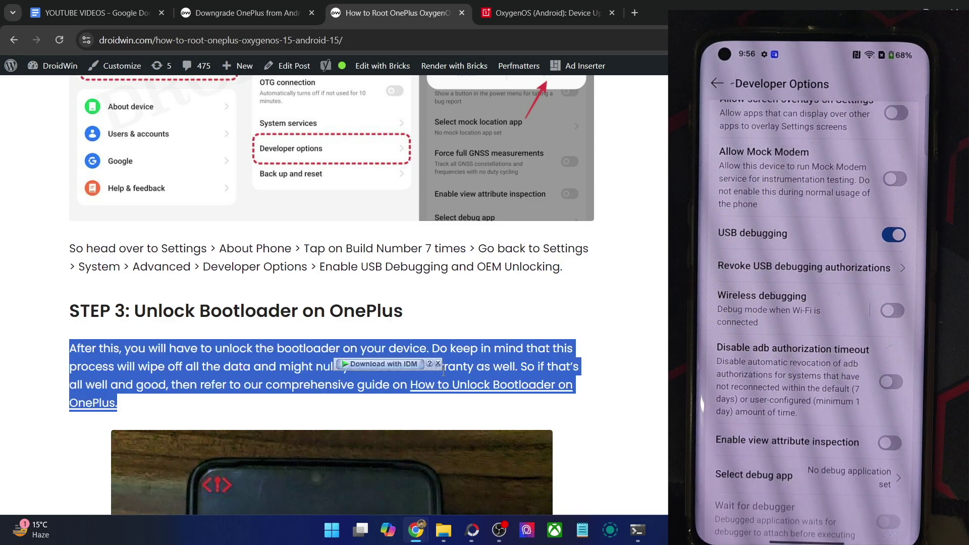
double_click(449, 369)
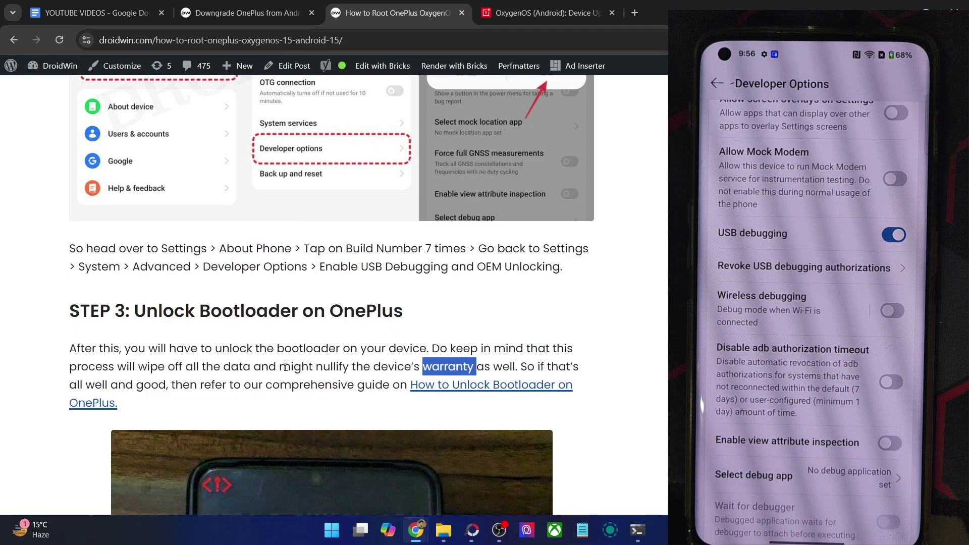
scroll(286, 367, "down", 3)
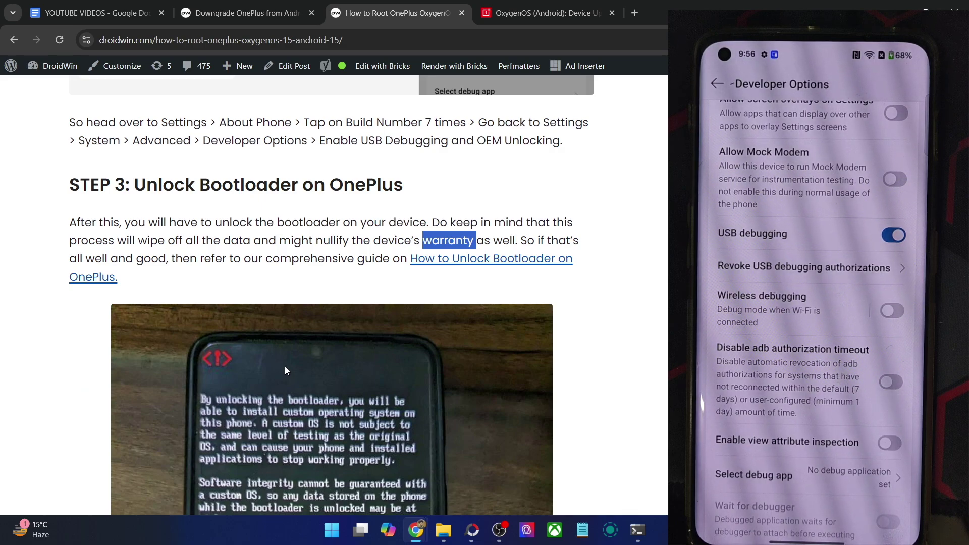
scroll(286, 369, "down", 3)
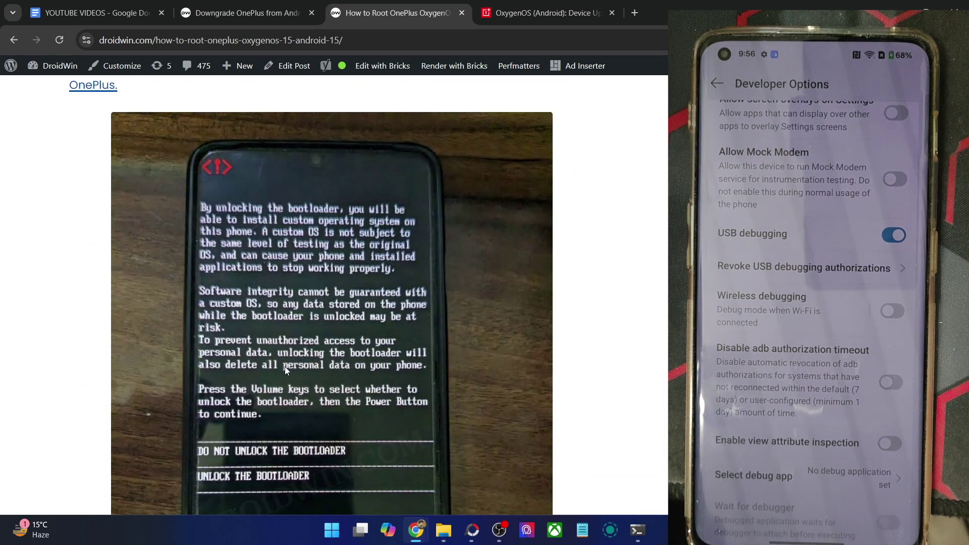
scroll(285, 367, "down", 3)
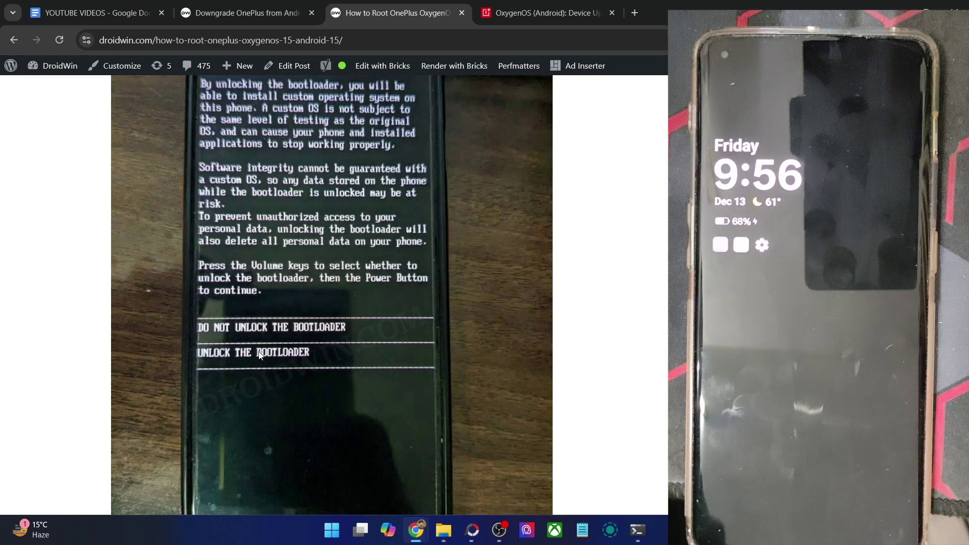
scroll(262, 349, "down", 1)
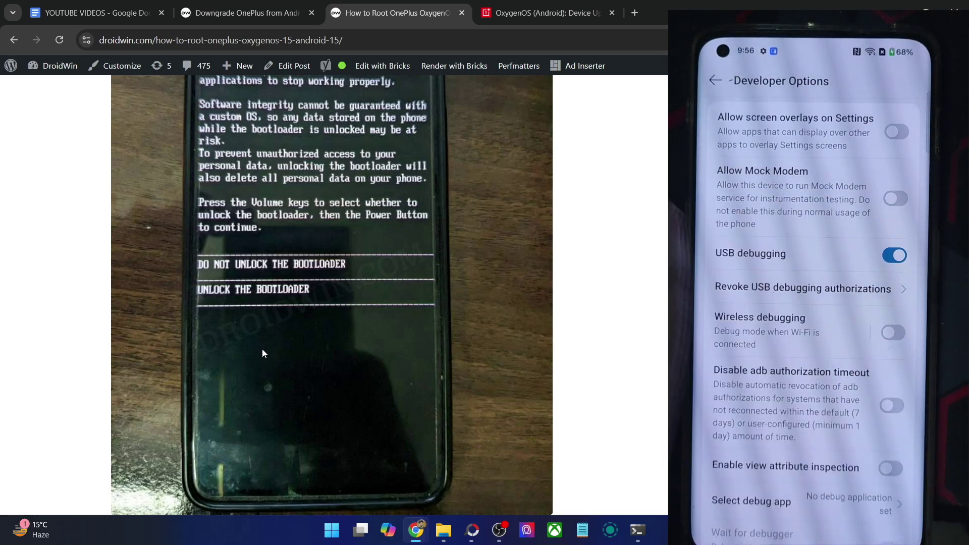
Step: Read Step 4 of the rooting guide on downloading the OnePlus firmware, and highlight its heading
scroll(262, 350, "down", 5)
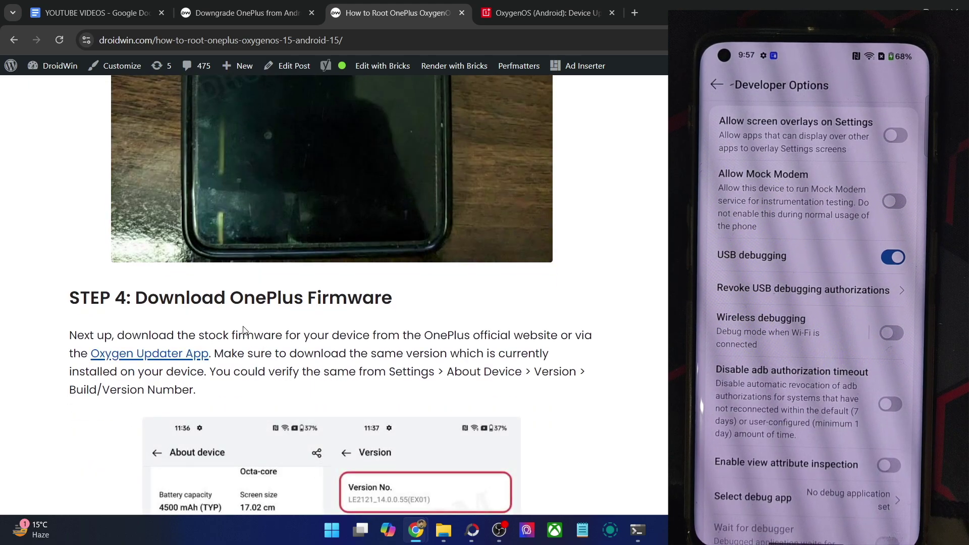
scroll(251, 295, "down", 2)
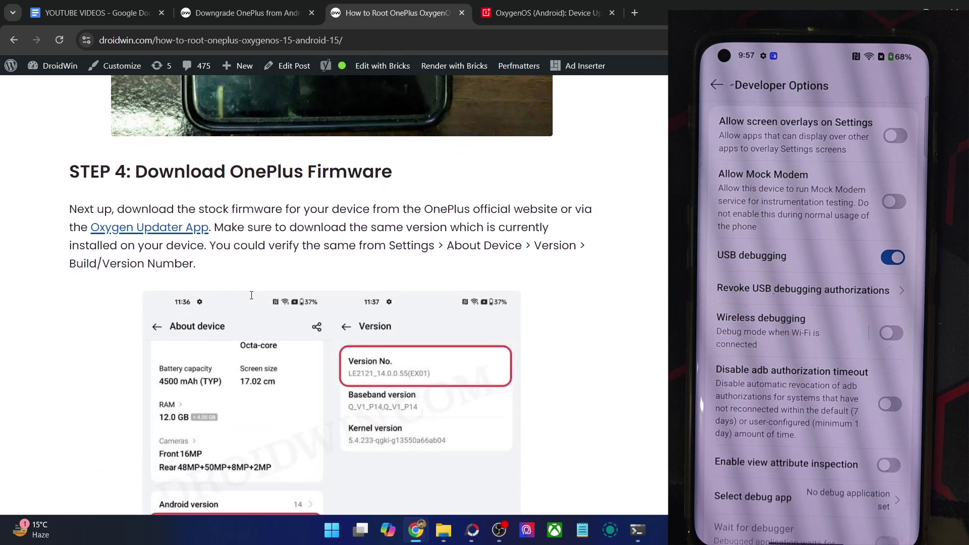
double_click(268, 169)
triple_click(268, 167)
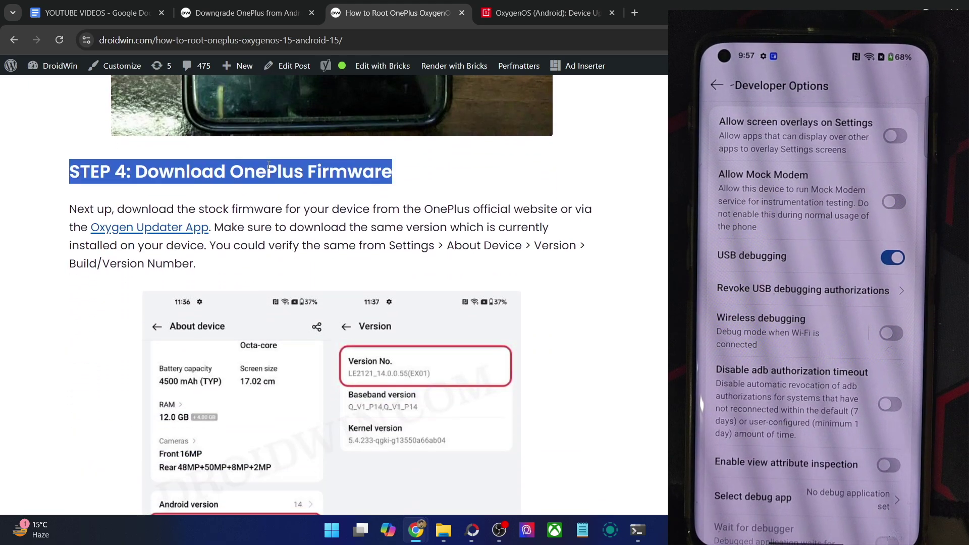
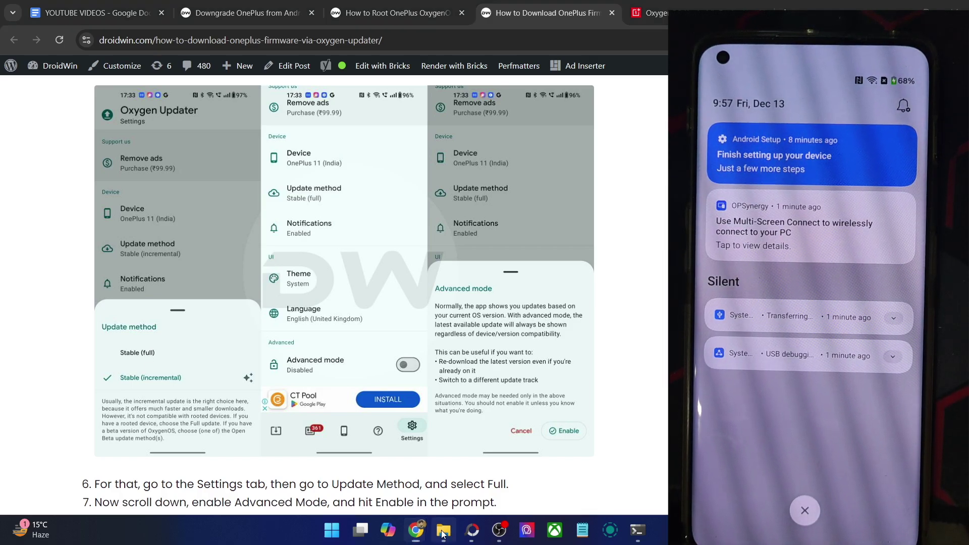
Step: Switch to File Explorer and open the APKs folder in a new tab
left_click(443, 530)
left_click(303, 15)
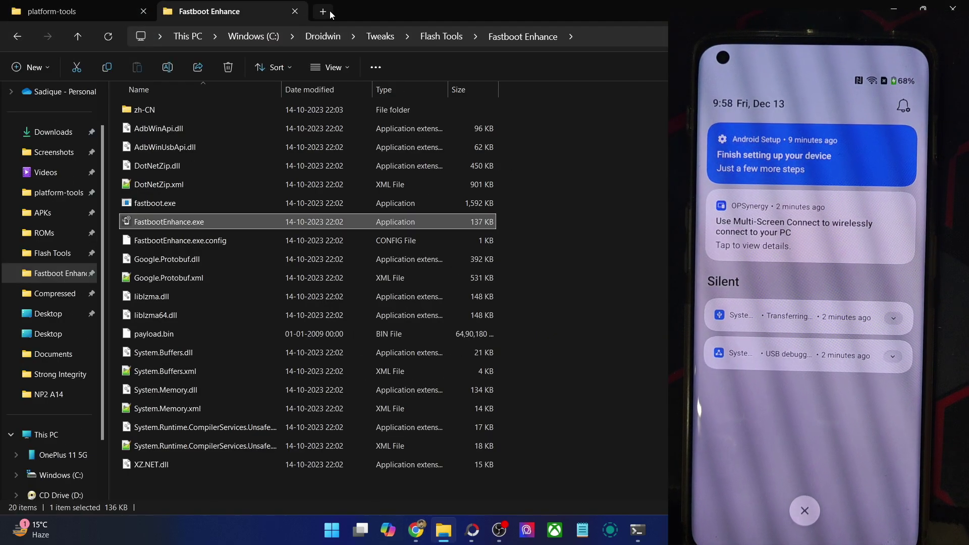
left_click(324, 11)
left_click(49, 258)
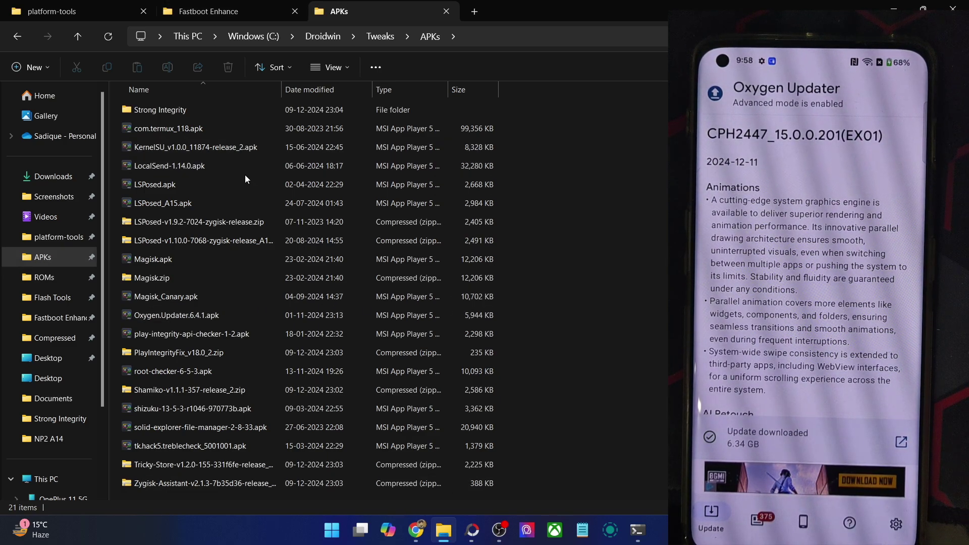
Step: Open the 6a470a283ae544baa43dc11b7f1d3d3e.zip firmware archive in the platform-tools folder and examine its files, including payload.bin
left_click(86, 16)
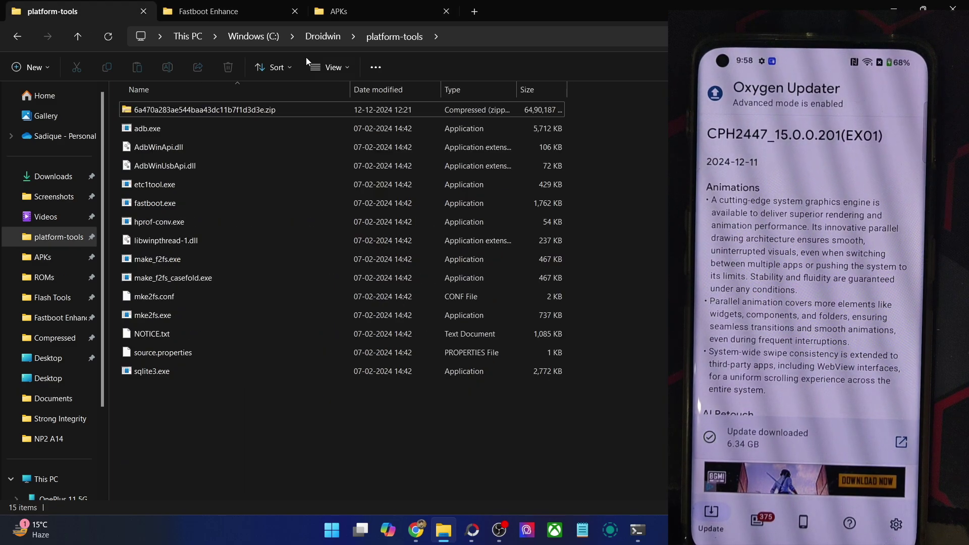
double_click(281, 113)
left_click_drag(631, 269, 378, 99)
left_click(348, 272)
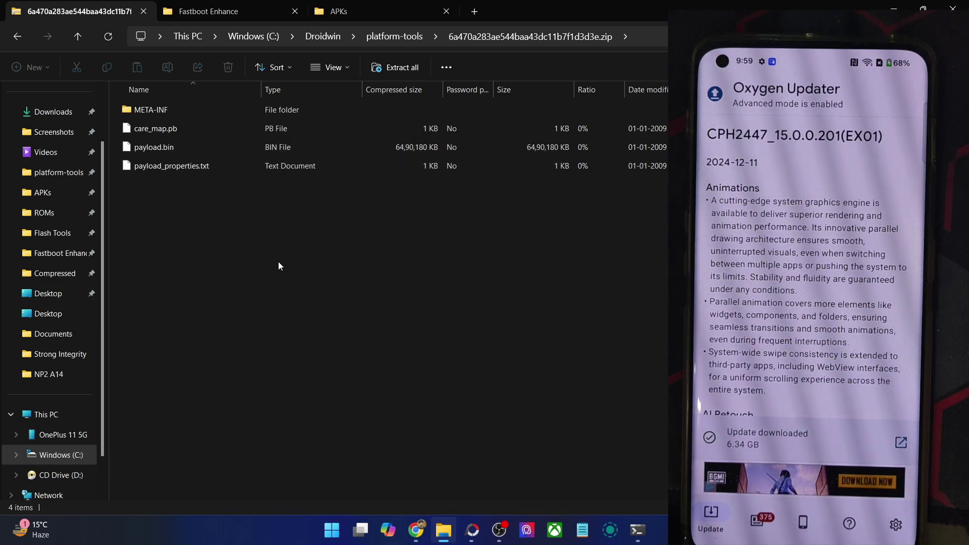
left_click(173, 149)
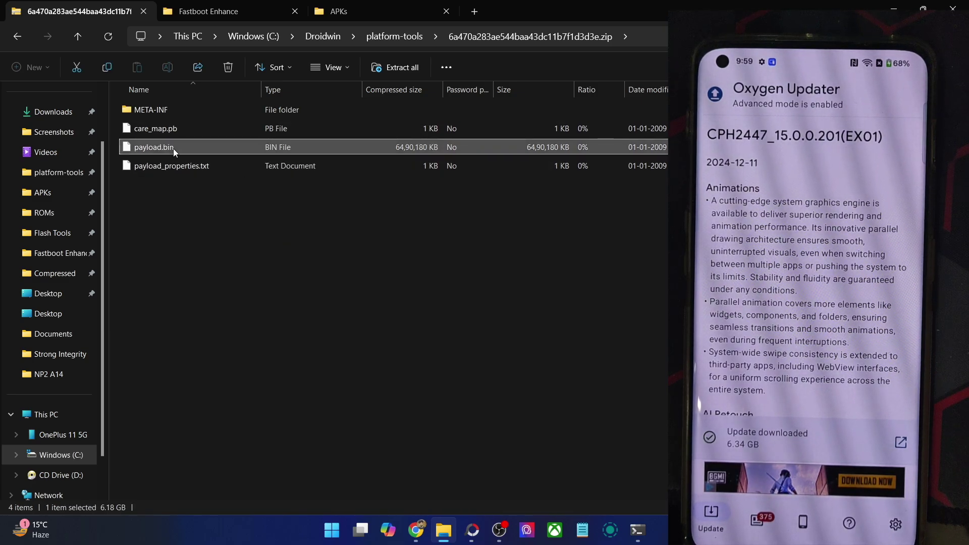
left_click(17, 36)
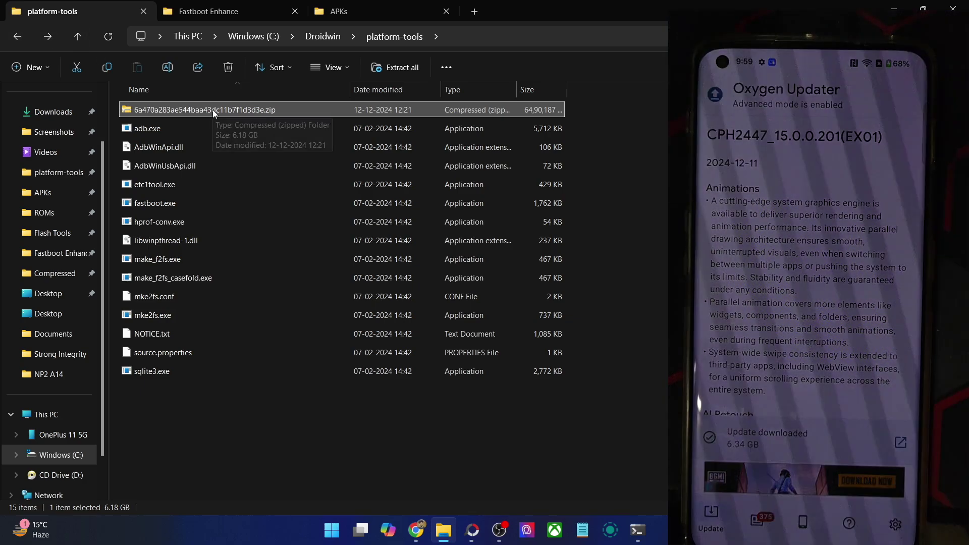
double_click(213, 110)
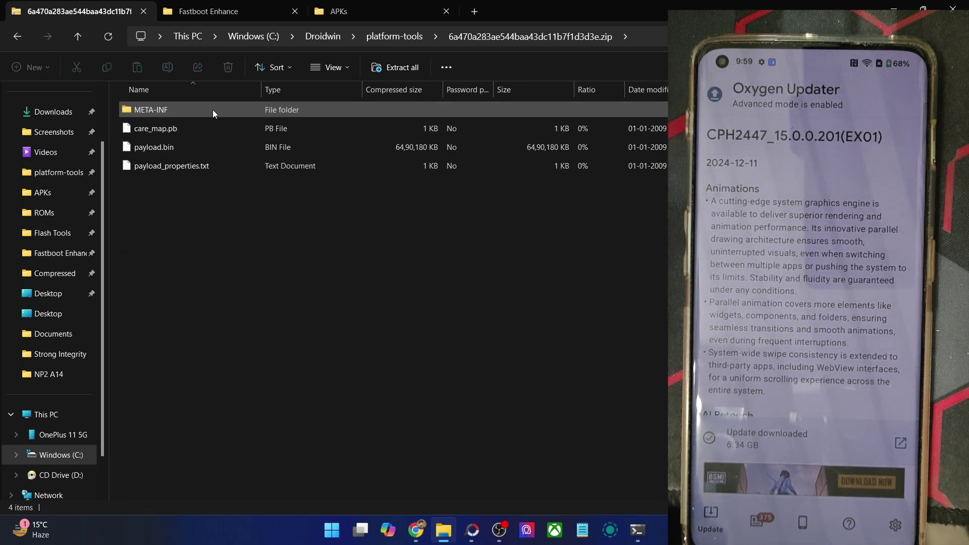
left_click_drag(316, 241, 222, 158)
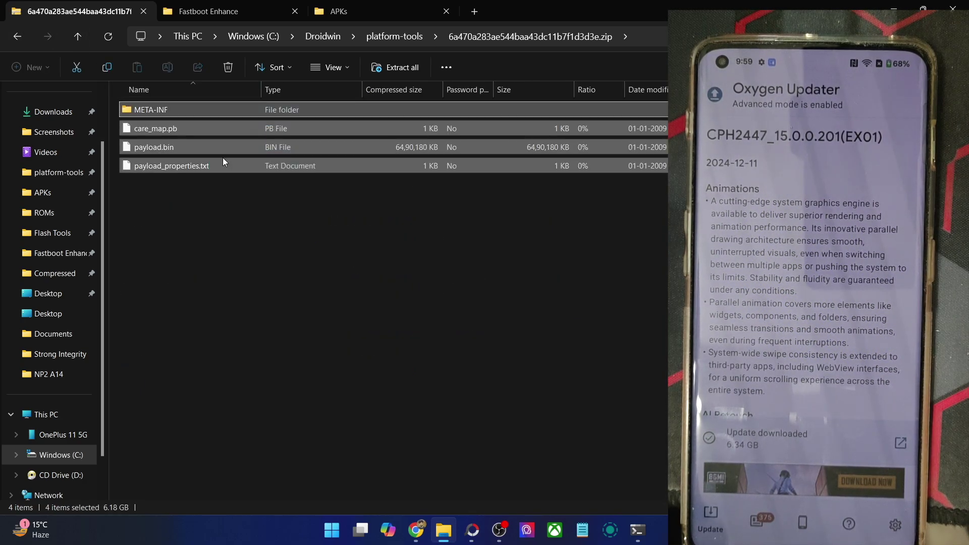
left_click(238, 227)
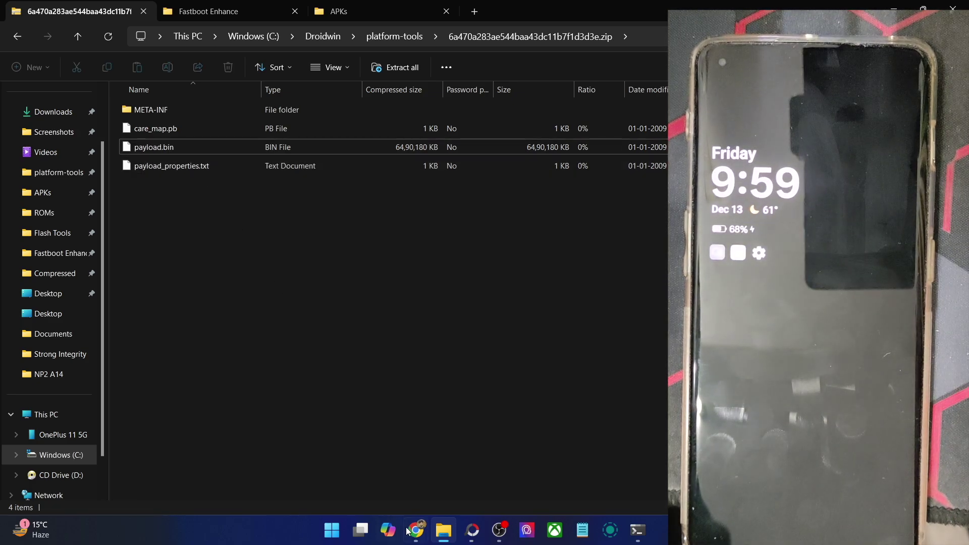
Step: Return to the rooting guide in Chrome and read Step 5 on extracting Boot/Init_Boot from payload.bin
mouse_move(407, 531)
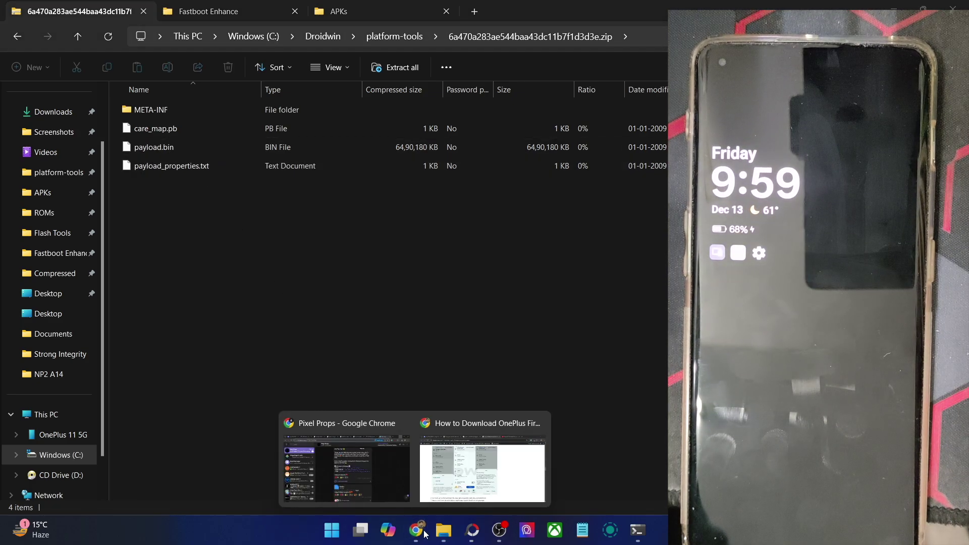
left_click(471, 457)
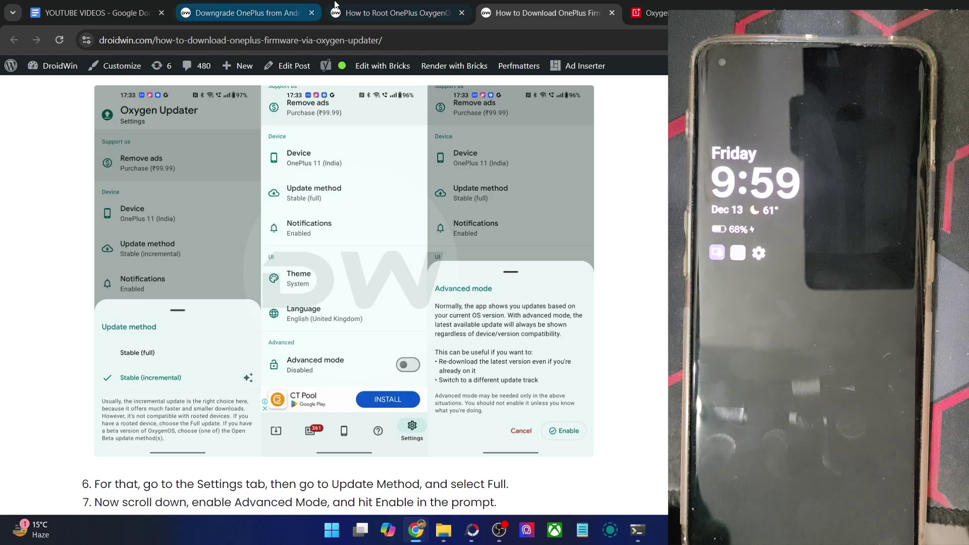
left_click(393, 13)
scroll(301, 345, "down", 7)
scroll(301, 345, "down", 1)
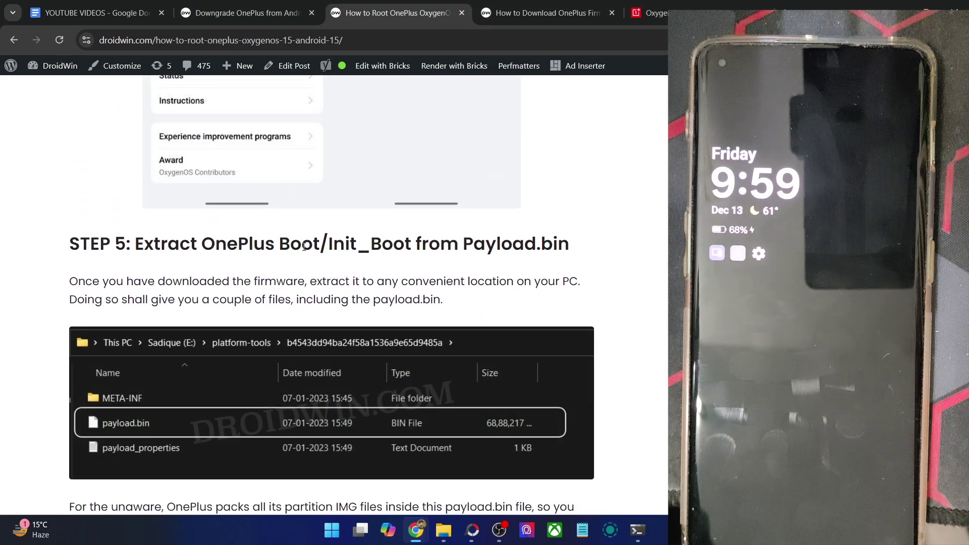
scroll(304, 247, "down", 2)
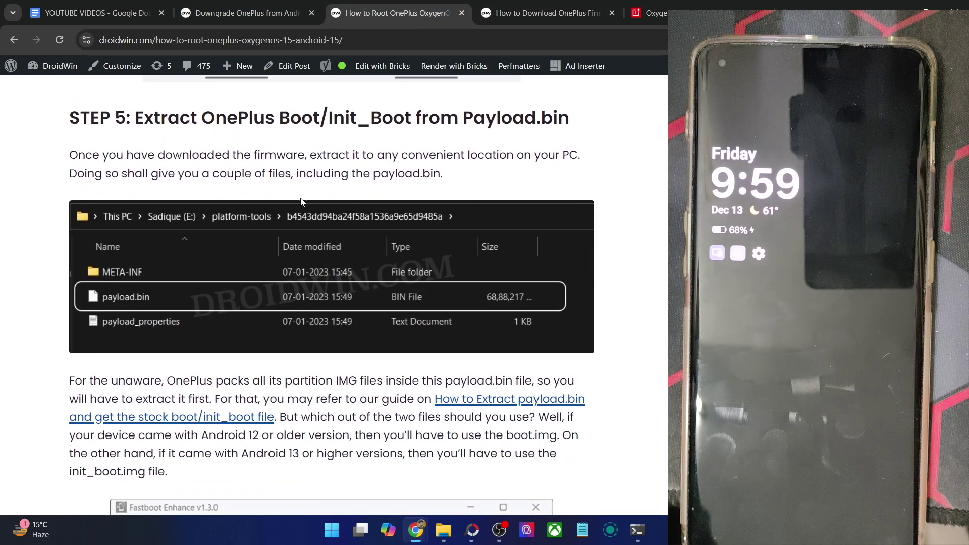
Step: Highlight Boot and Init_Boot in the Step 5 heading, plus the Android 12 or older and Android 13 or higher conditions for each file
double_click(283, 115)
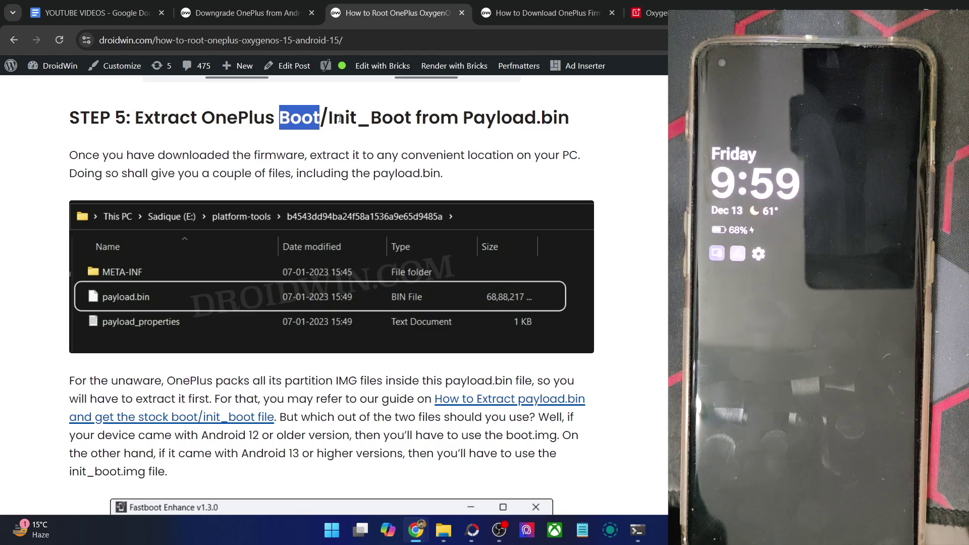
left_click_drag(327, 118, 414, 114)
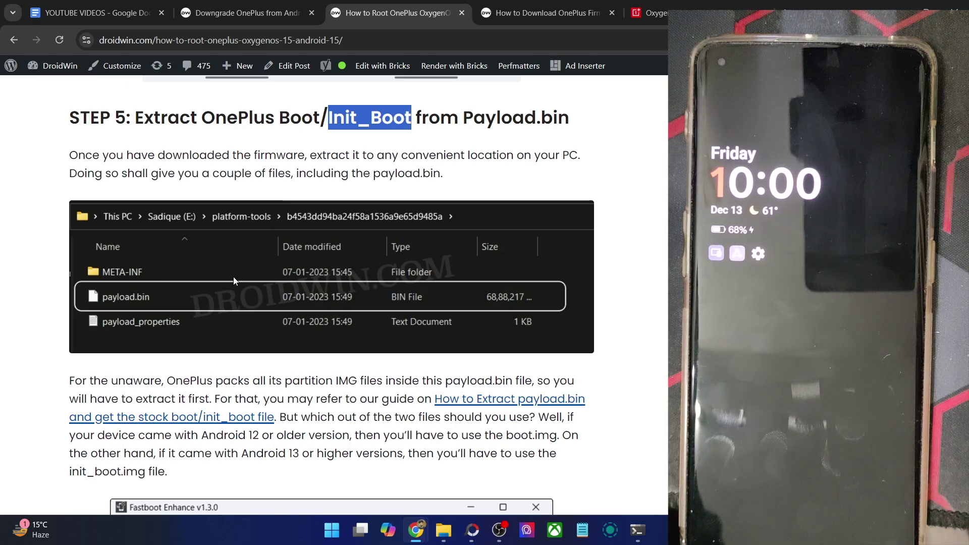
left_click_drag(205, 435, 351, 435)
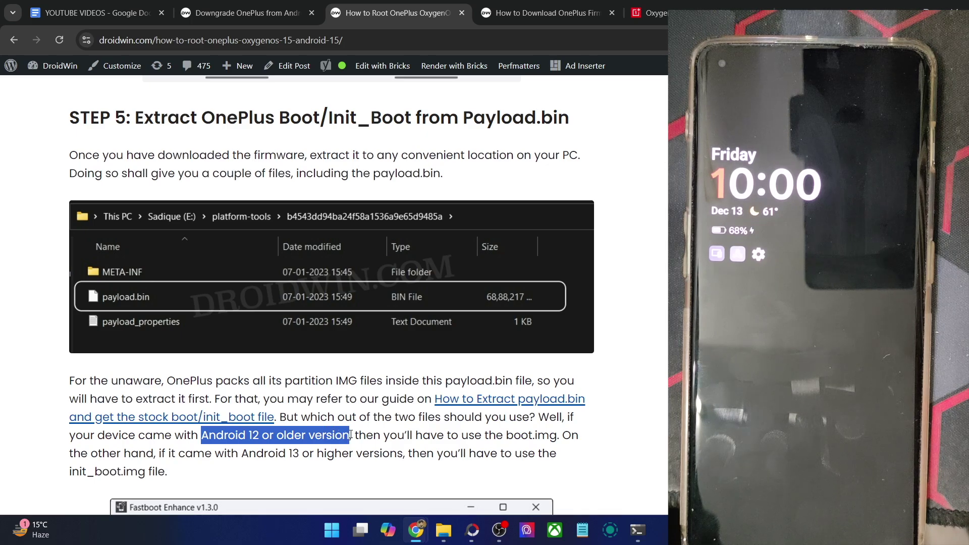
left_click_drag(240, 454, 353, 454)
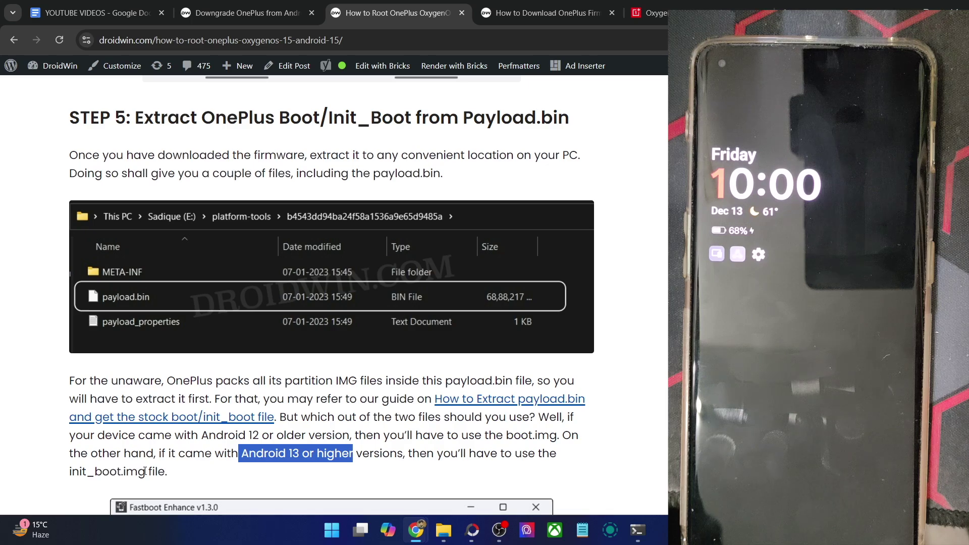
left_click_drag(145, 471, 117, 471)
Step: Open the OnePlus Community update thread and examine the launch and final Android versions of the 9 Pro and 10 Pro
left_click(684, 4)
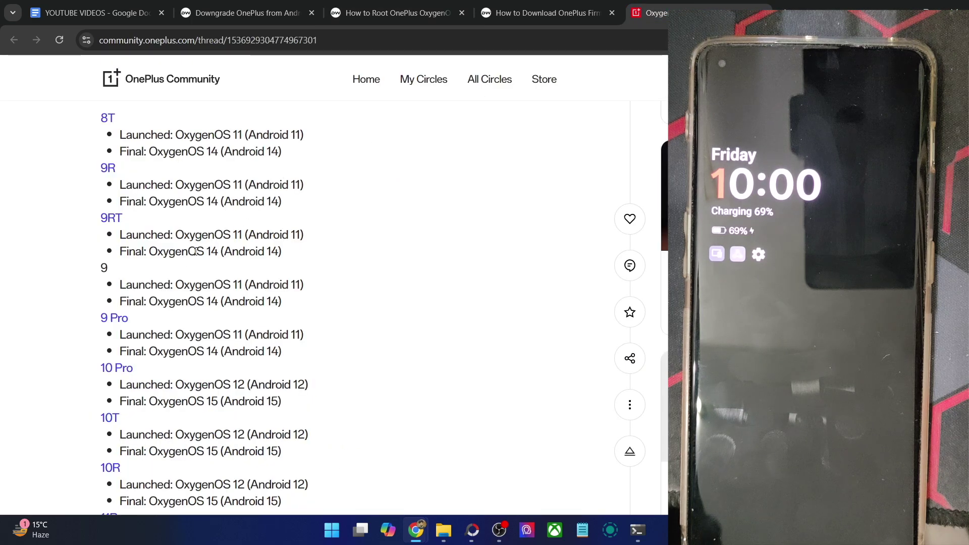
scroll(174, 269, "down", 1)
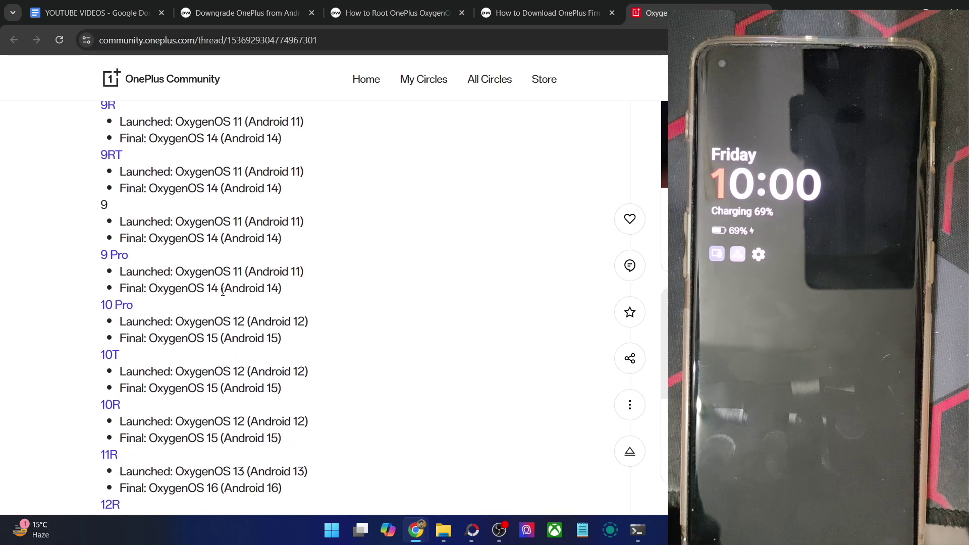
left_click_drag(283, 288, 120, 256)
scroll(121, 256, "down", 3)
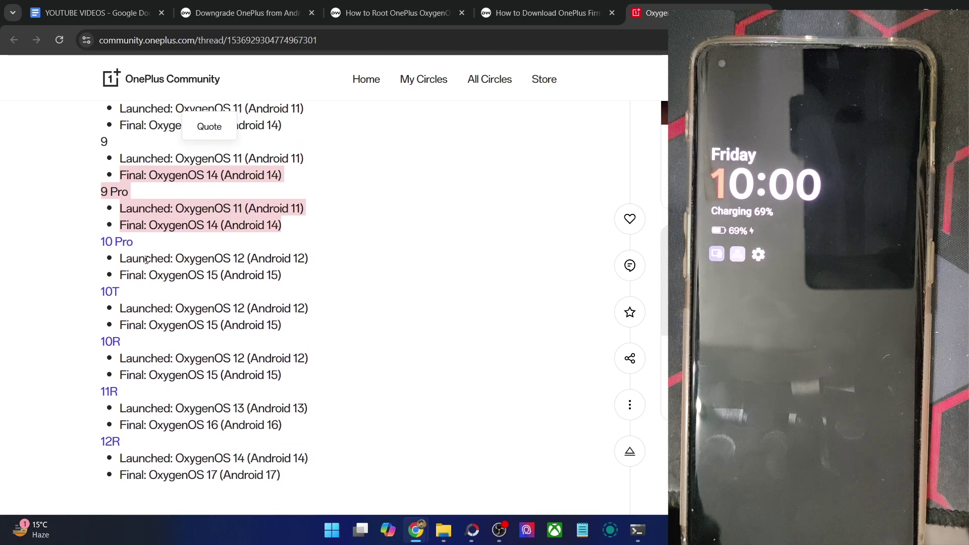
left_click(147, 210)
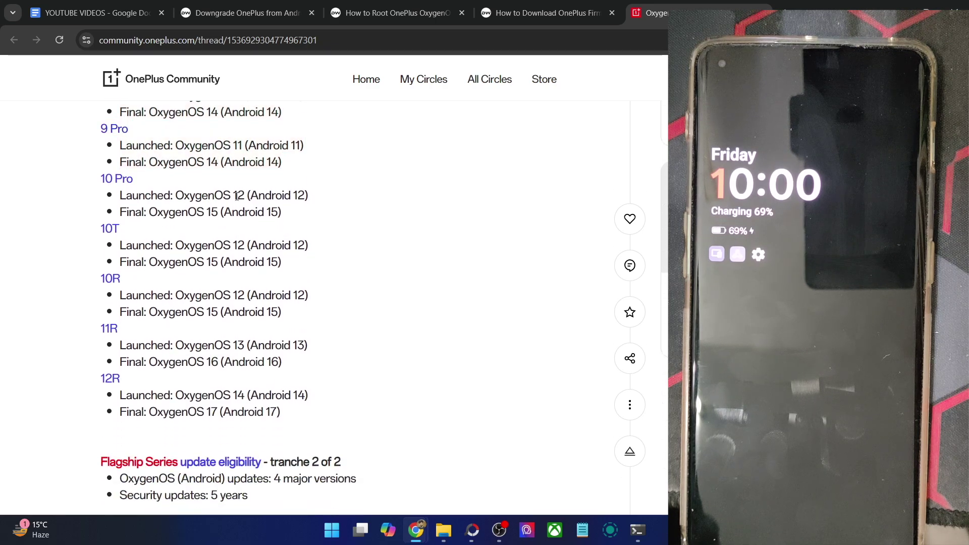
left_click_drag(250, 196, 232, 212)
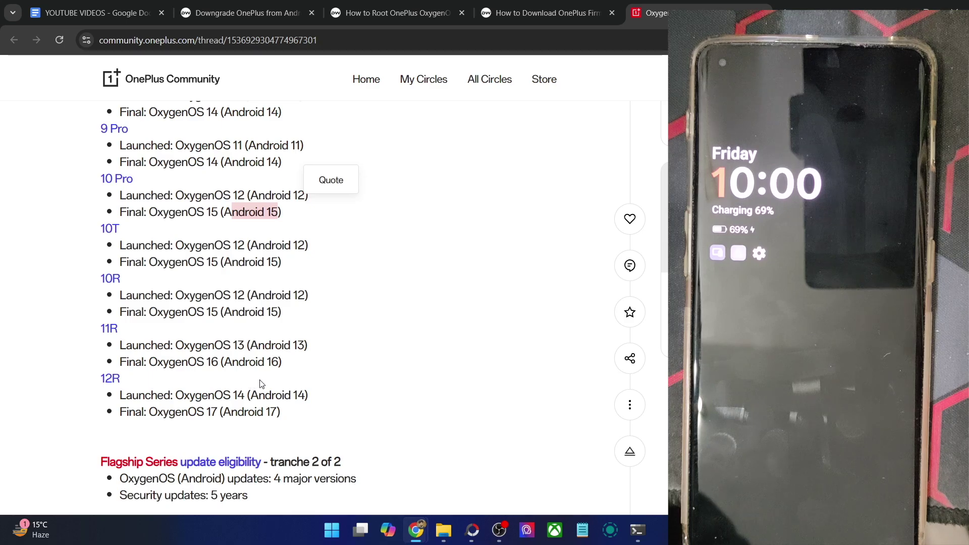
Step: Go back to Step 5 of the rooting guide and briefly check the firmware ZIP contents in File Explorer
left_click(594, 4)
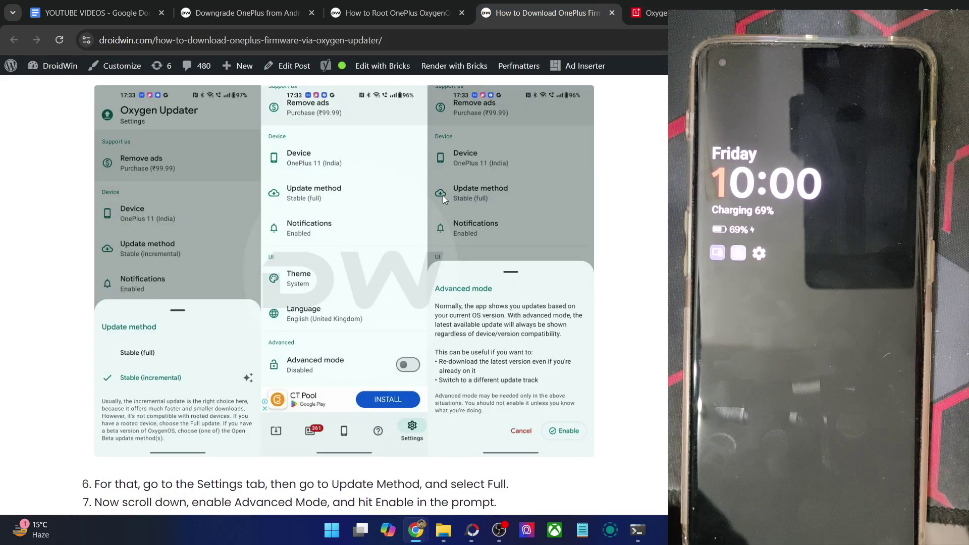
left_click(401, 4)
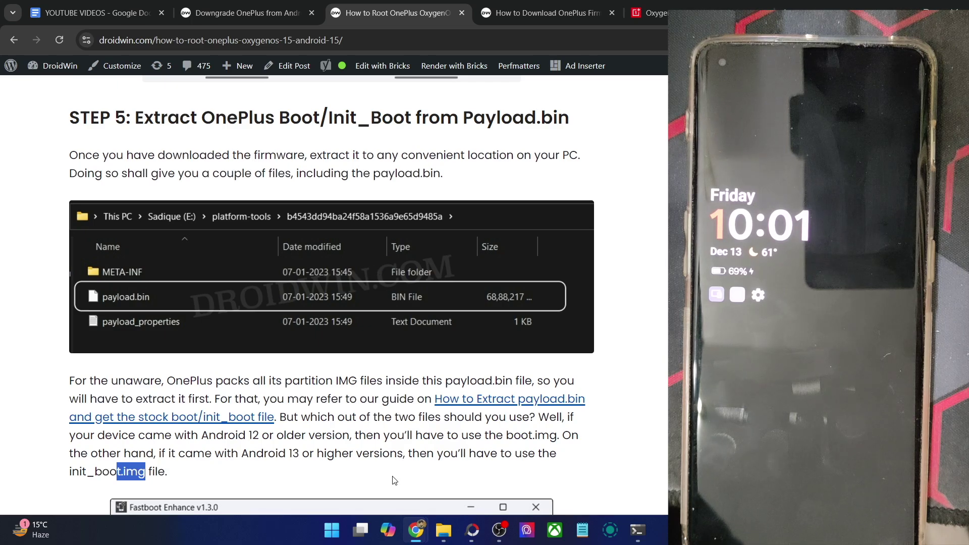
left_click(443, 530)
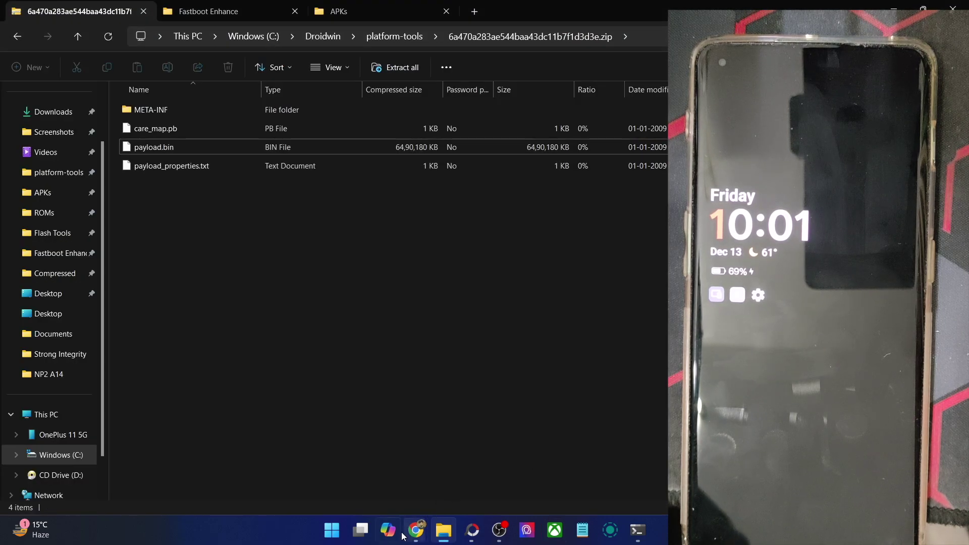
mouse_move(416, 530)
left_click(474, 461)
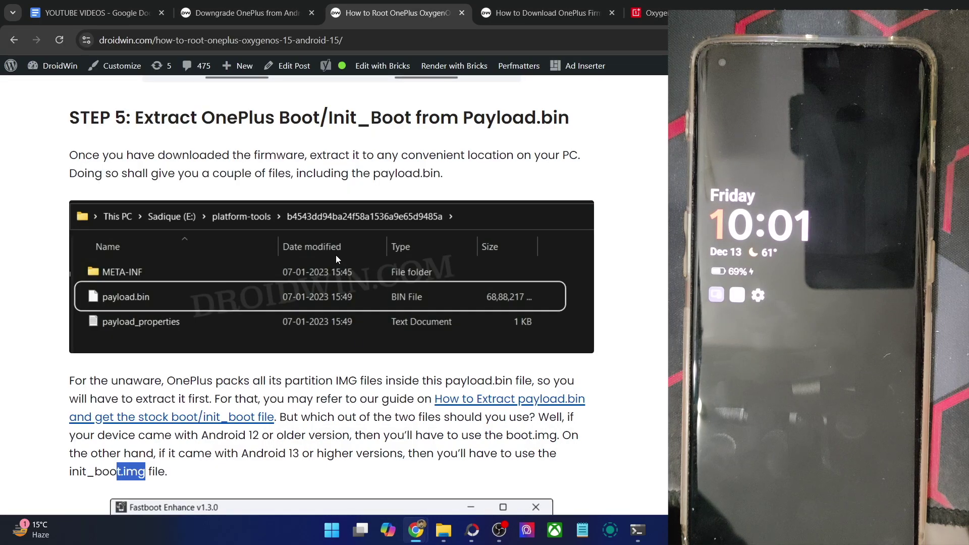
Step: Open the guide's linked payload.bin extraction article in a new tab and go to METHOD 1: Via Fastboot Enhance Tool
scroll(335, 256, "down", 1)
right_click(242, 356)
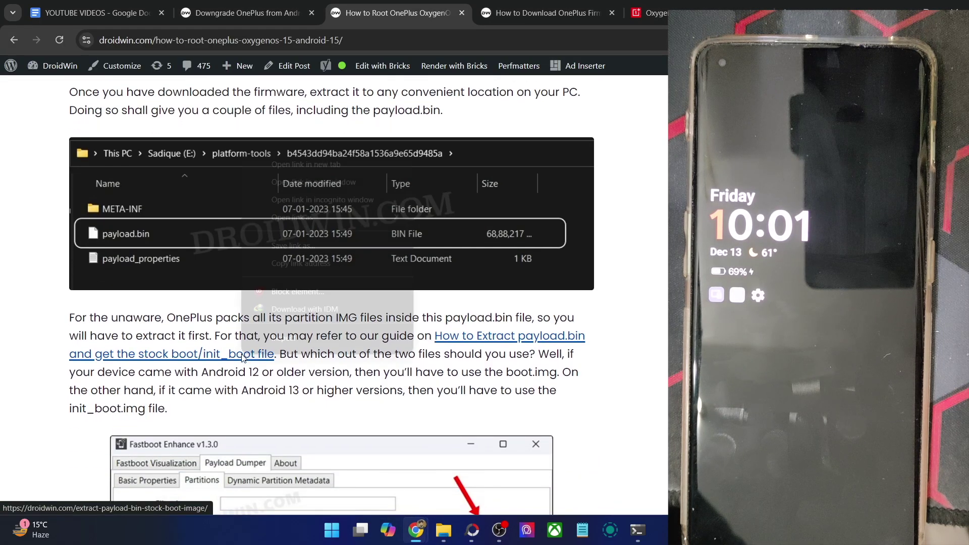
left_click(318, 163)
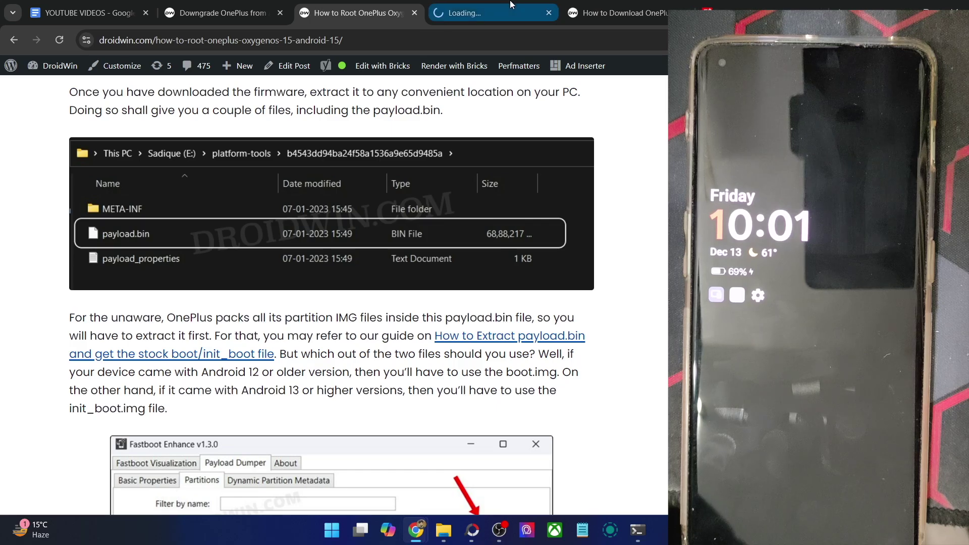
key("ctrl+Tab")
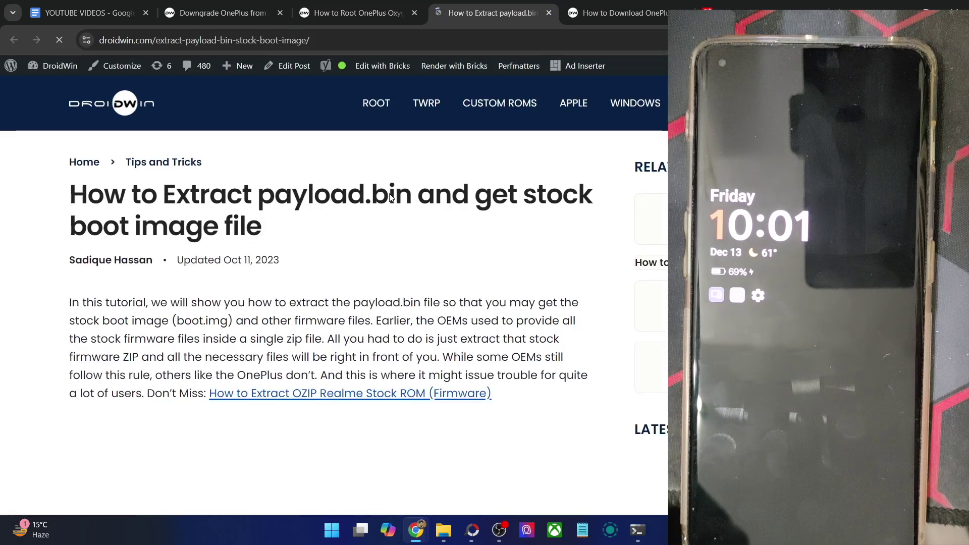
scroll(389, 197, "down", 10)
scroll(387, 197, "down", 5)
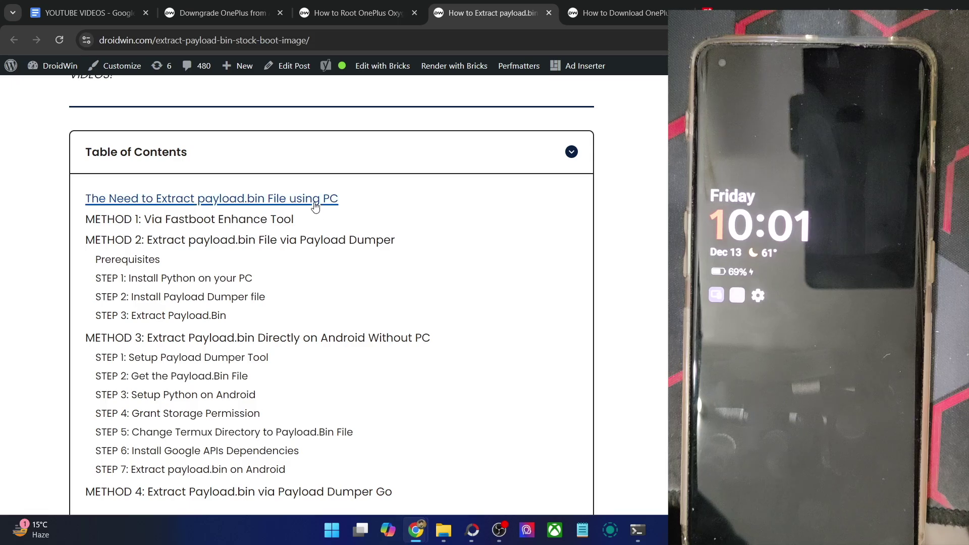
left_click(242, 219)
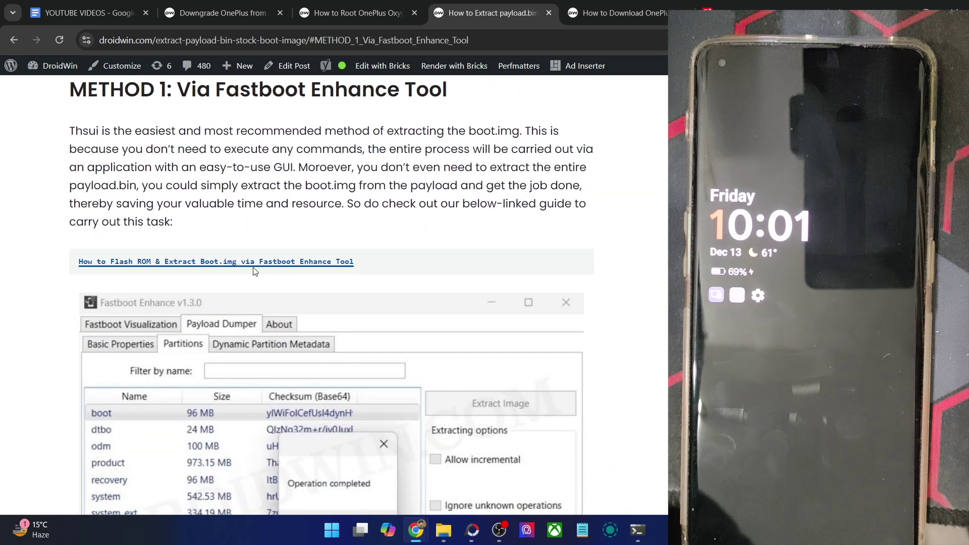
Step: Open the linked Fastboot Enhance Tool guide and go to STEP 1: Download Fastboot Enhance Tool
left_click(253, 264)
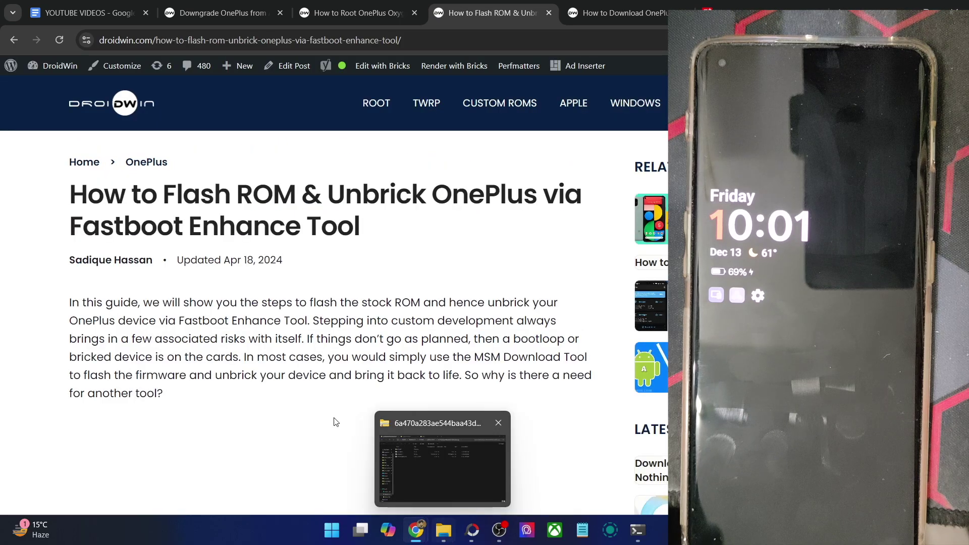
scroll(270, 339, "down", 11)
scroll(268, 345, "down", 15)
scroll(266, 347, "up", 5)
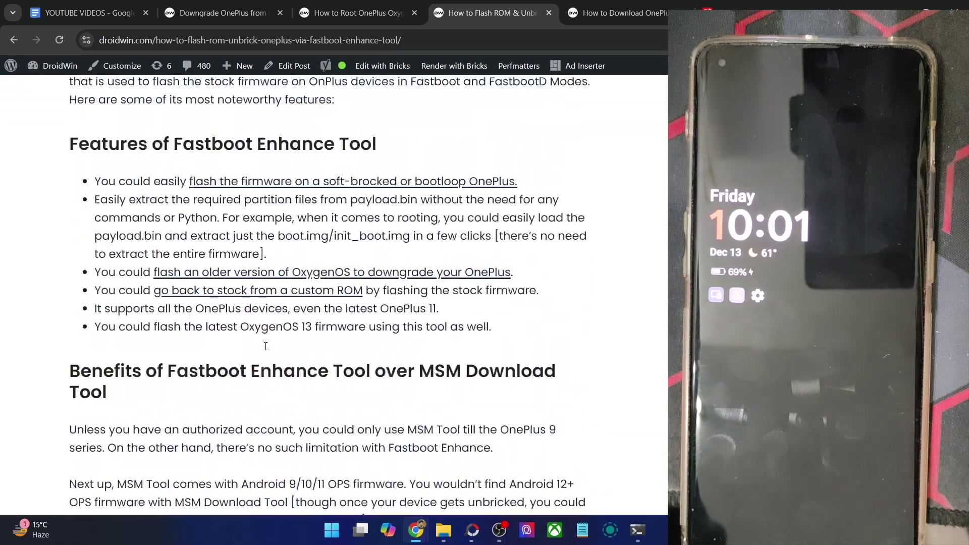
scroll(264, 348, "down", 10)
scroll(263, 348, "down", 20)
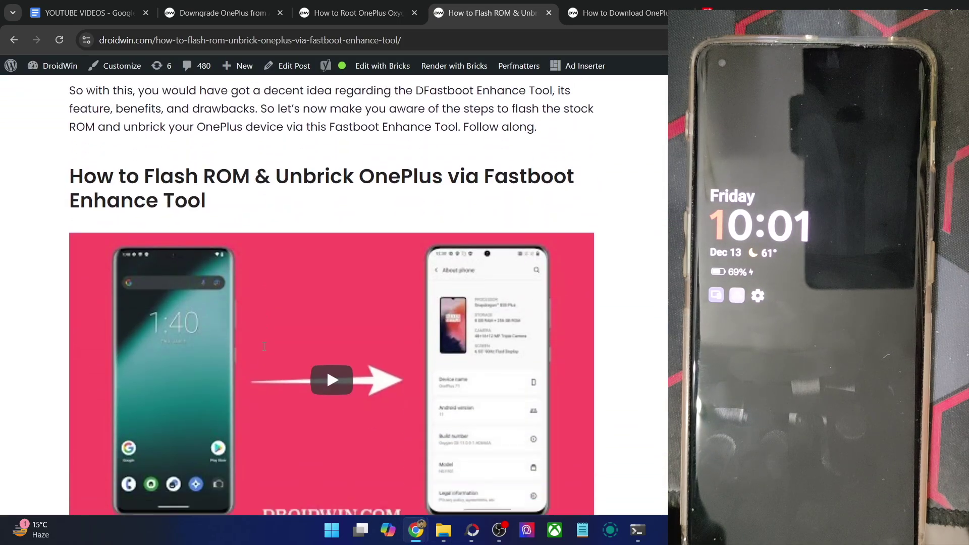
scroll(270, 314, "up", 3)
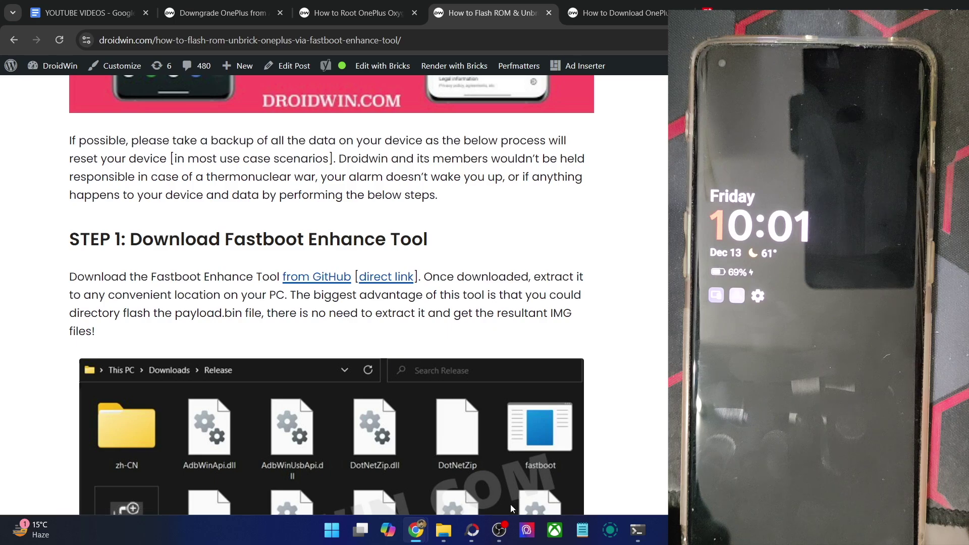
Step: Switch to File Explorer and locate payload.bin in both the firmware ZIP and the Fastboot Enhance folder
left_click(442, 531)
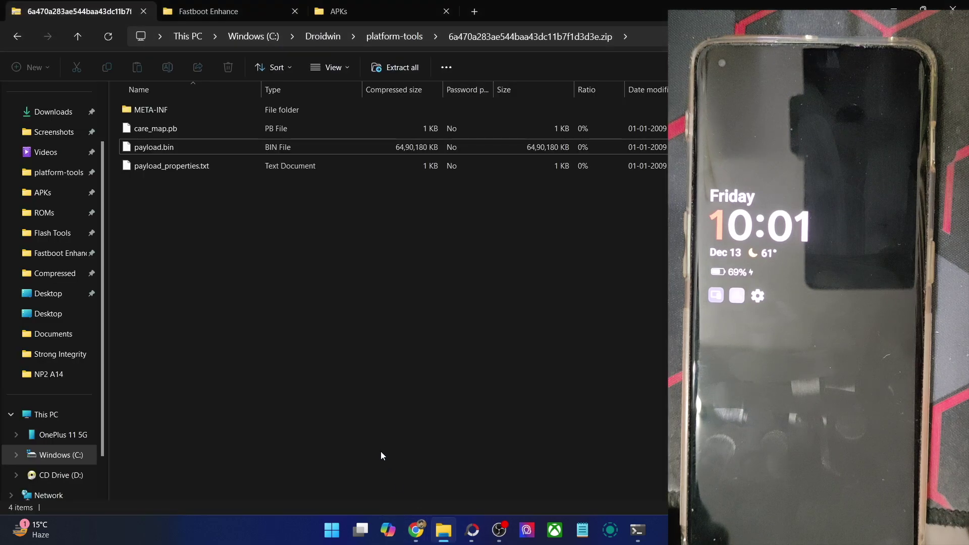
left_click(239, 11)
left_click(506, 149)
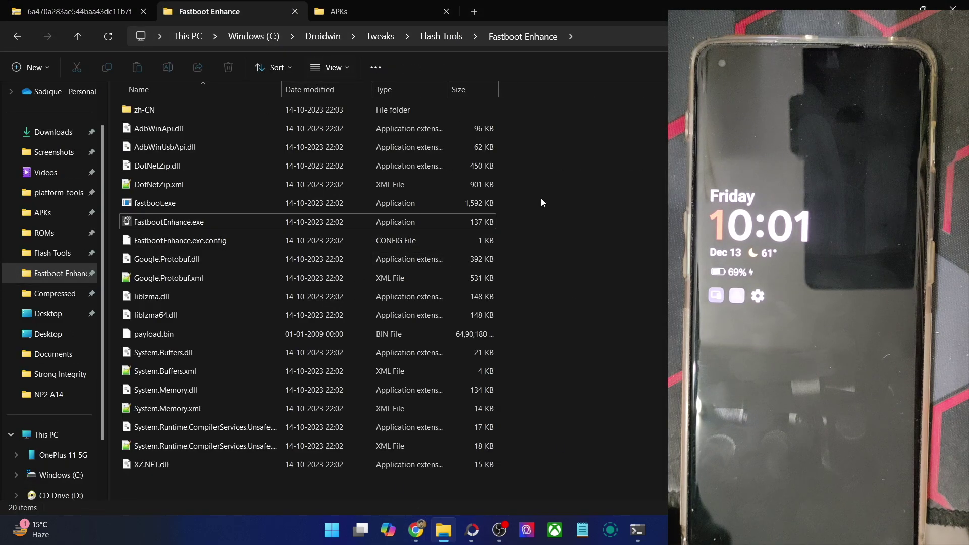
left_click(83, 12)
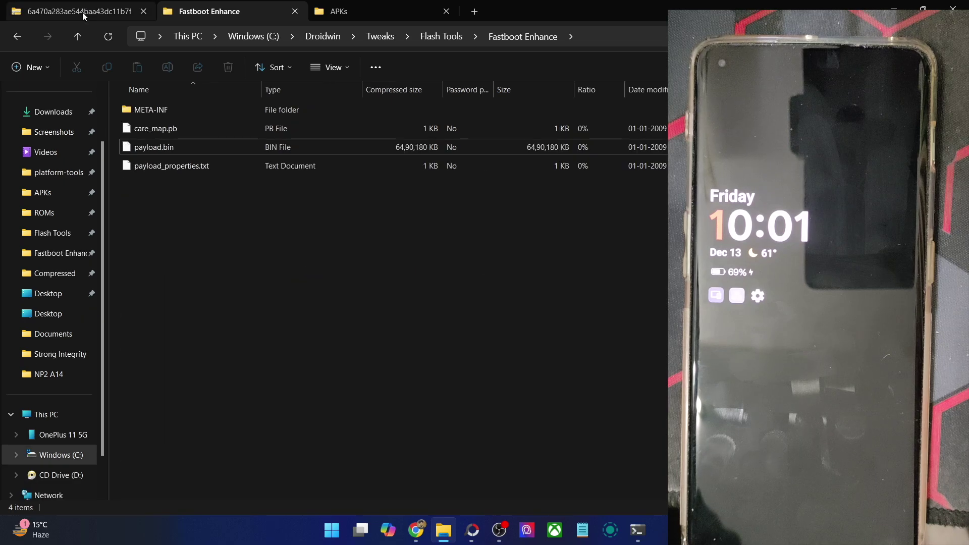
left_click(167, 146)
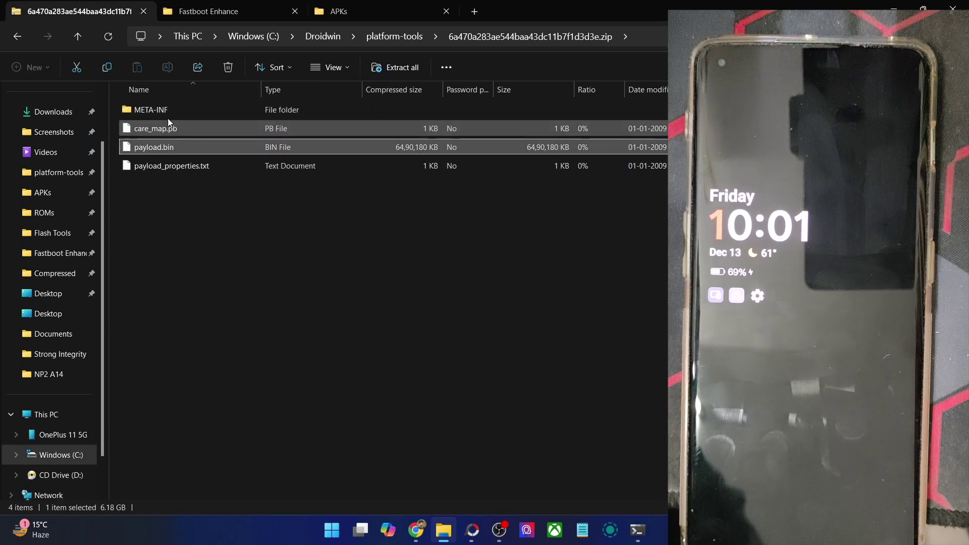
left_click(205, 11)
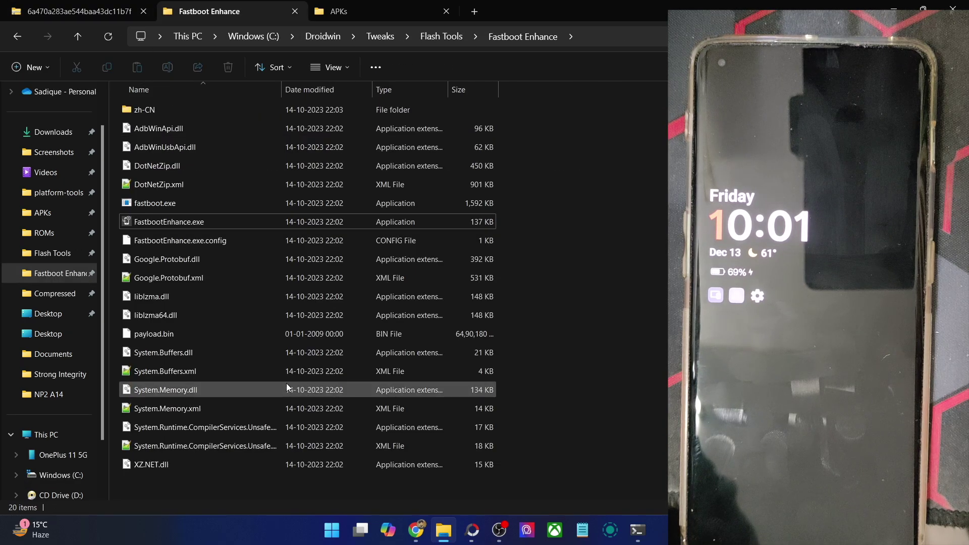
left_click(168, 332)
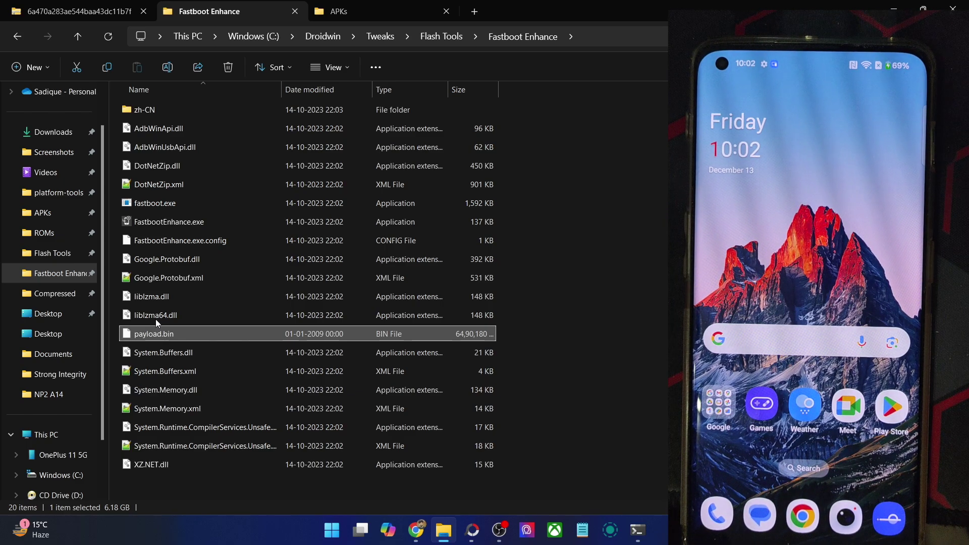
Step: Launch FastbootEnhance.exe and load payload.bin from the Fastboot Enhance folder into Payload Dumper
double_click(182, 222)
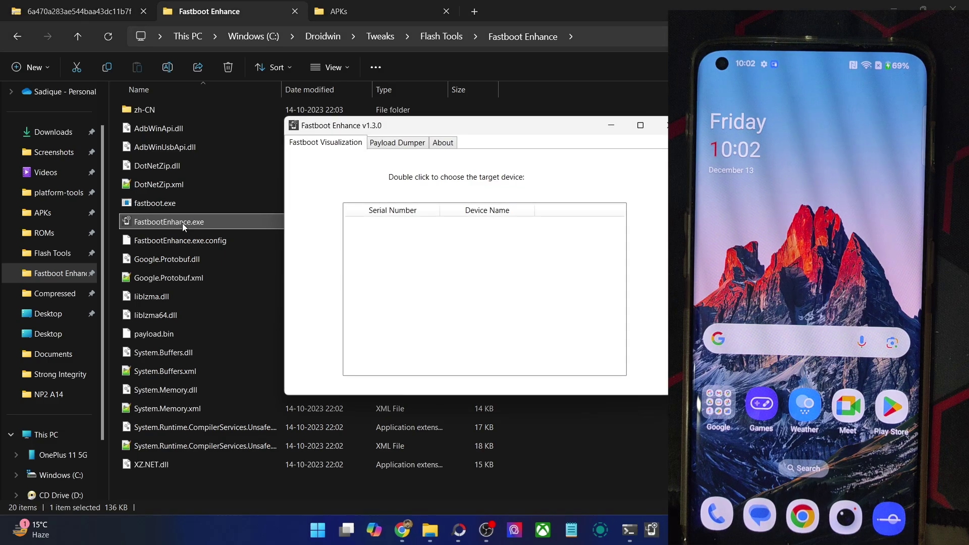
left_click(407, 145)
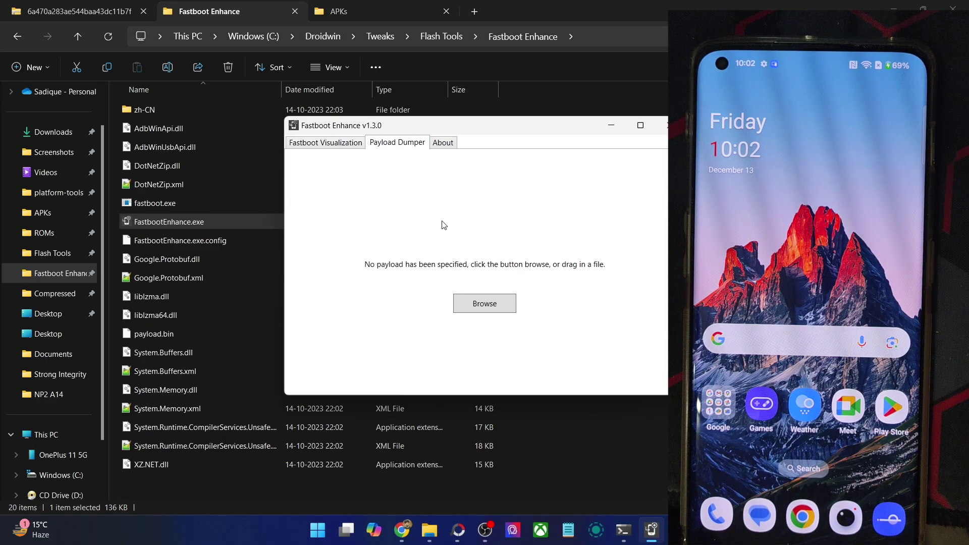
left_click(496, 308)
left_click(437, 254)
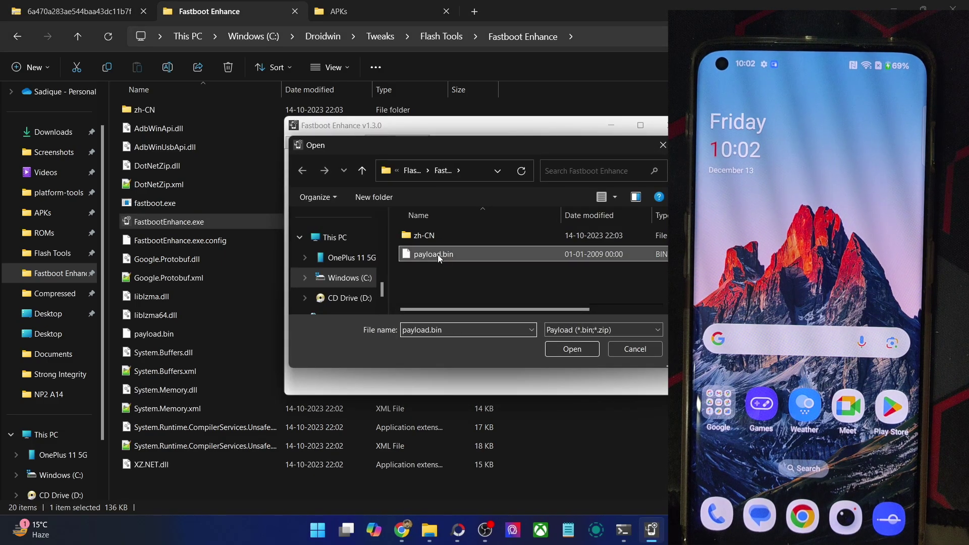
left_click(568, 355)
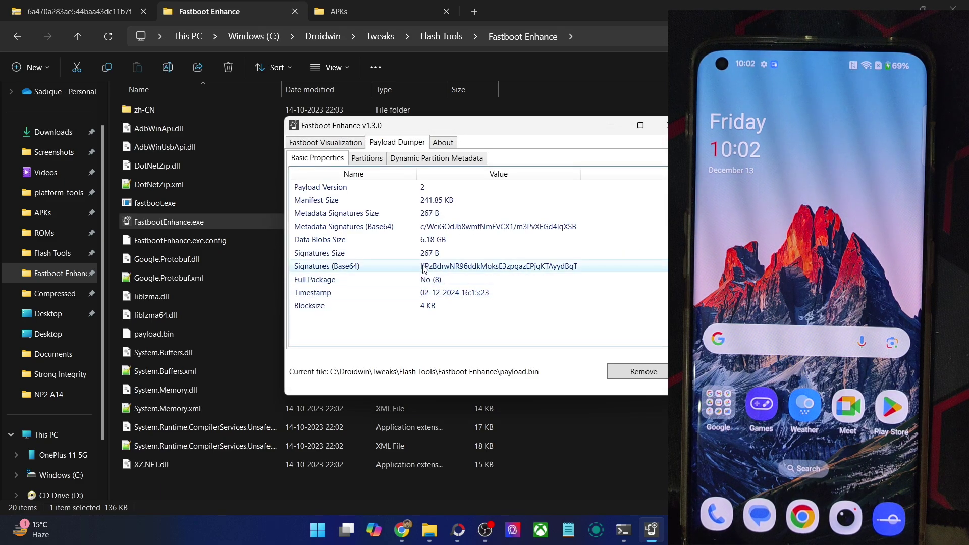
Step: Extract the init_boot partition image from the payload into the Downloads folder with Allow incremental enabled
left_click(370, 160)
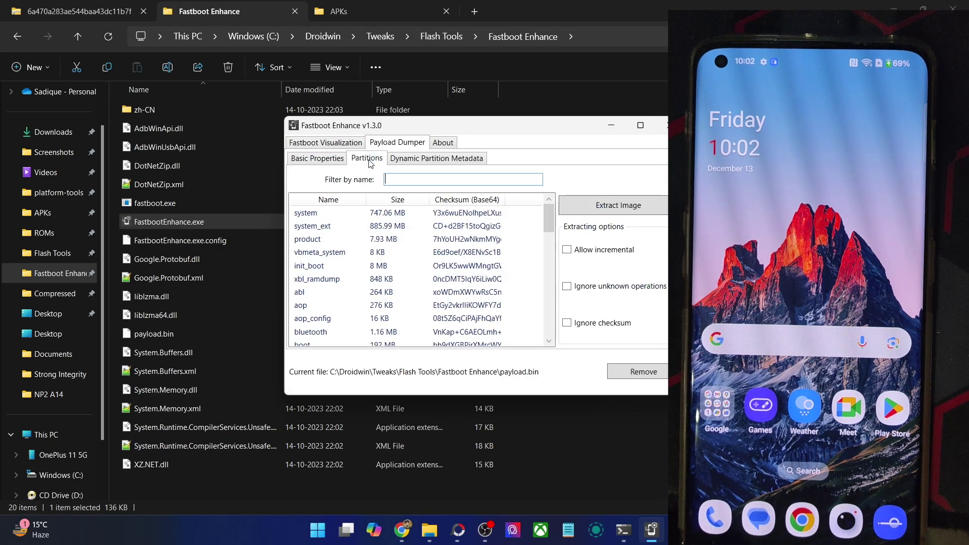
left_click(361, 265)
left_click(580, 251)
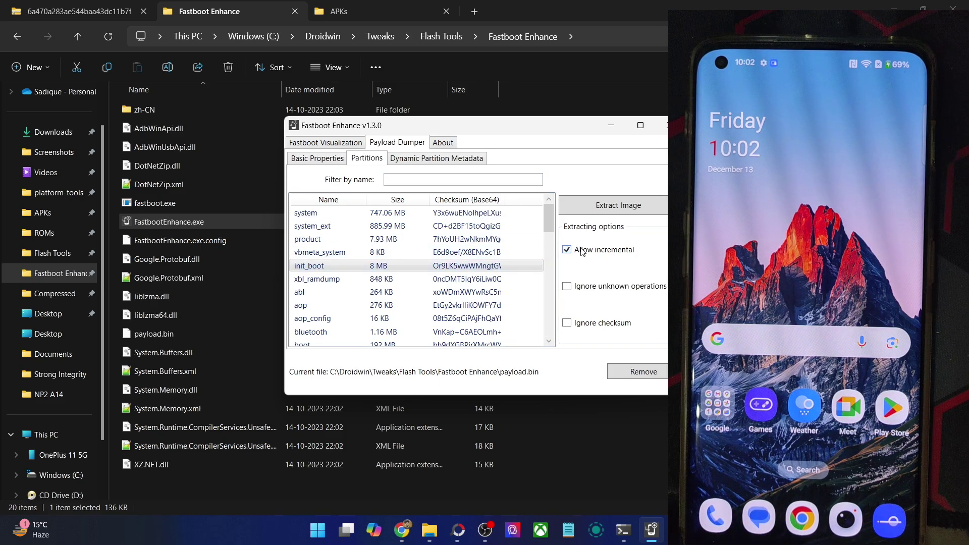
left_click(626, 204)
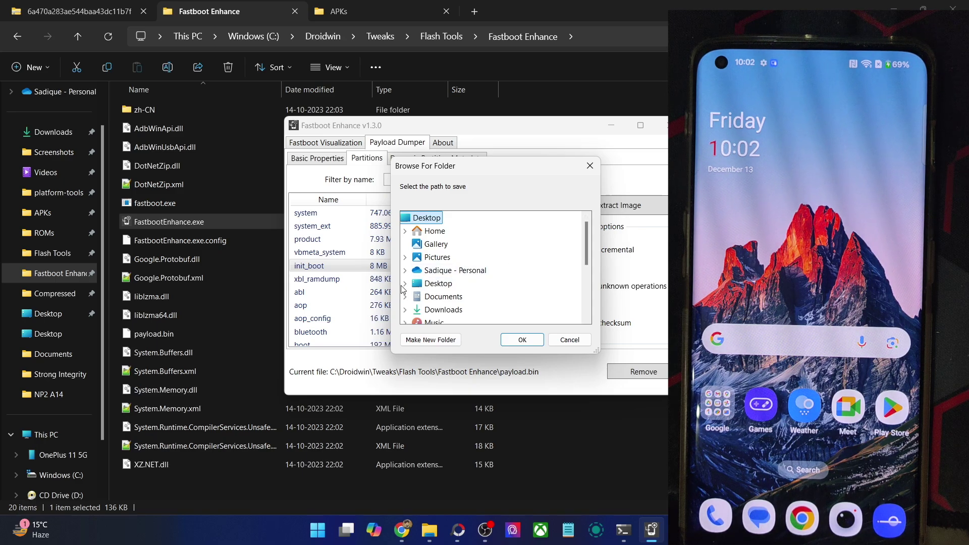
scroll(415, 286, "down", 2)
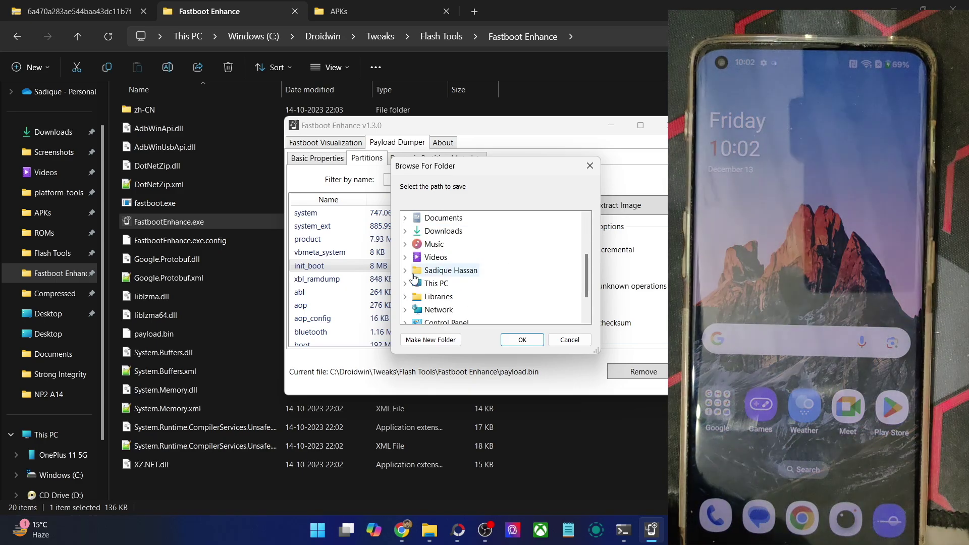
left_click(406, 282)
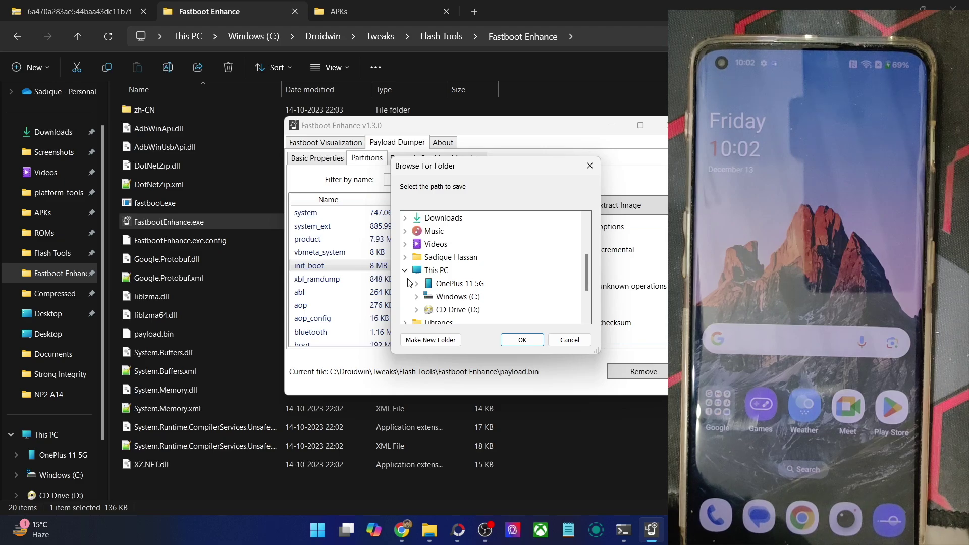
left_click(412, 263)
scroll(467, 258, "down", 4)
scroll(469, 258, "down", 1)
scroll(467, 255, "up", 3)
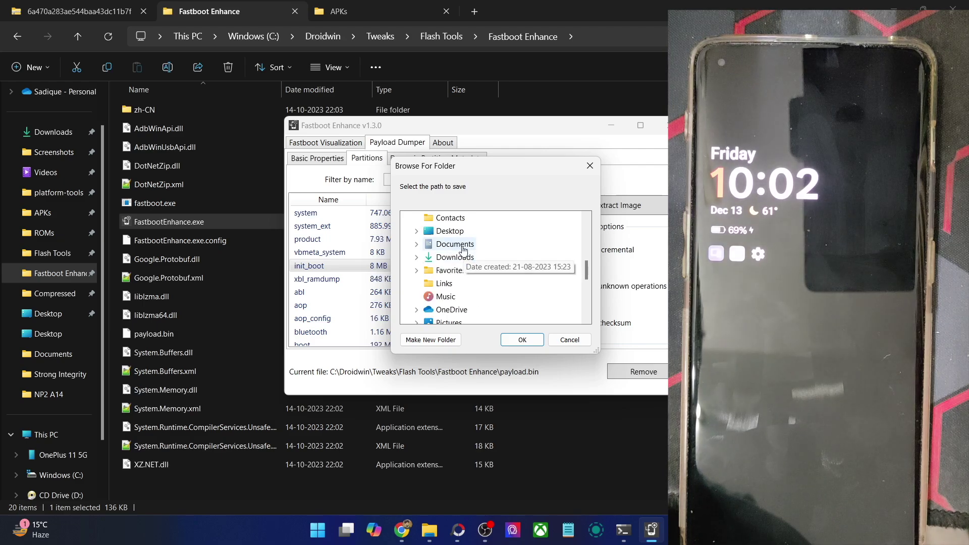
double_click(456, 258)
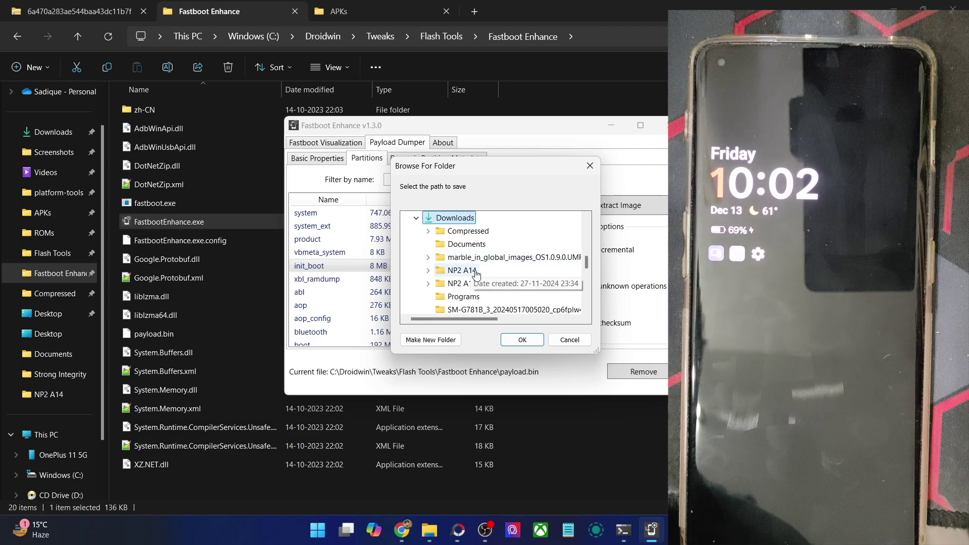
left_click(512, 347)
left_click(499, 305)
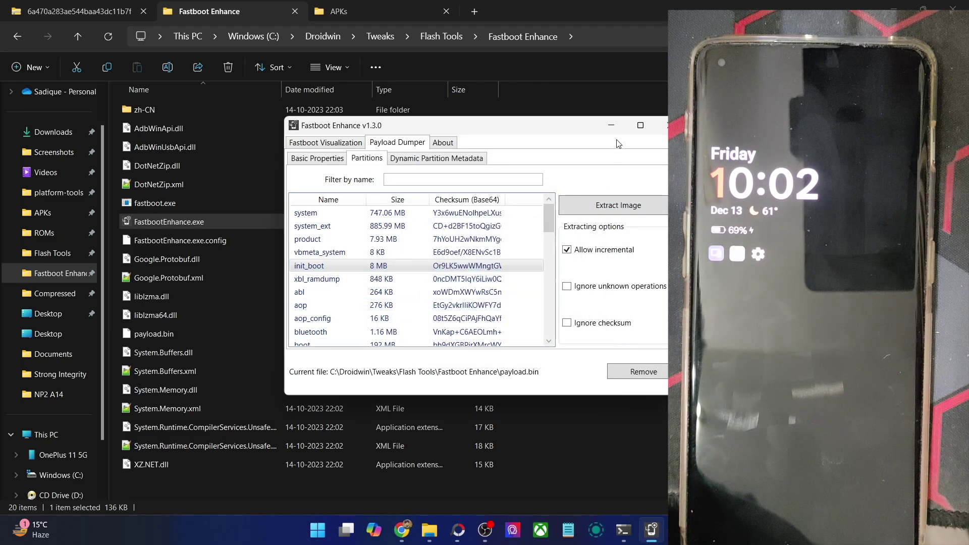
Step: Copy the extracted init_boot.img from the Downloads folder into the platform-tools folder
left_click(612, 126)
left_click(399, 14)
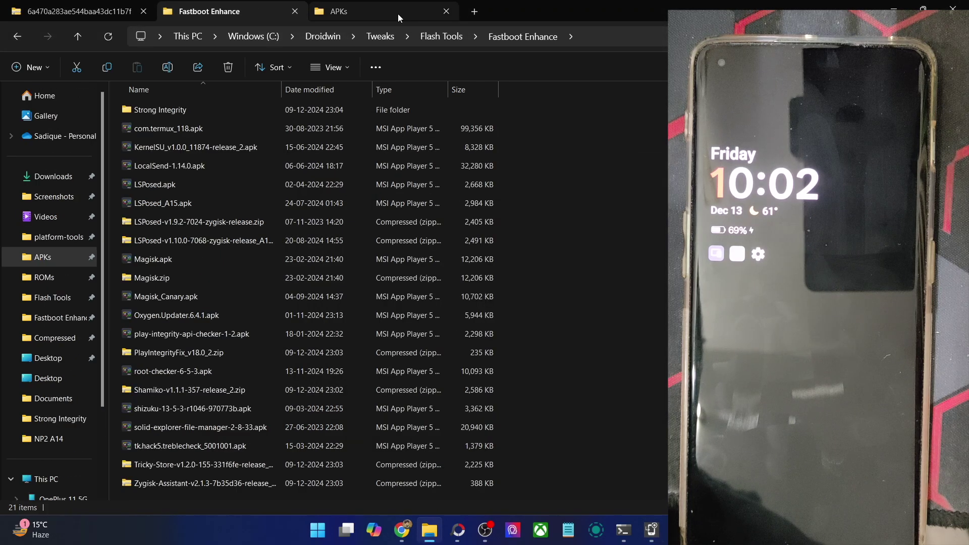
left_click(55, 176)
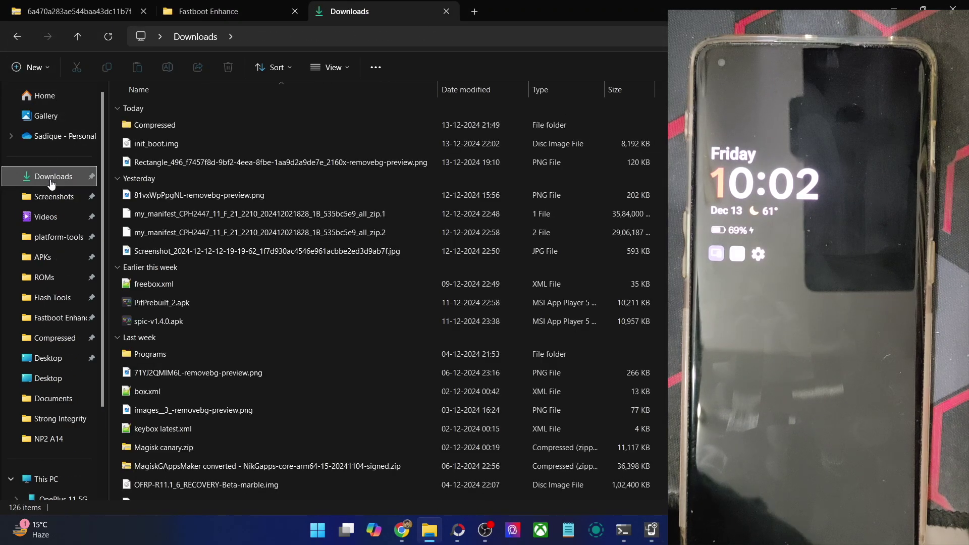
left_click(151, 148)
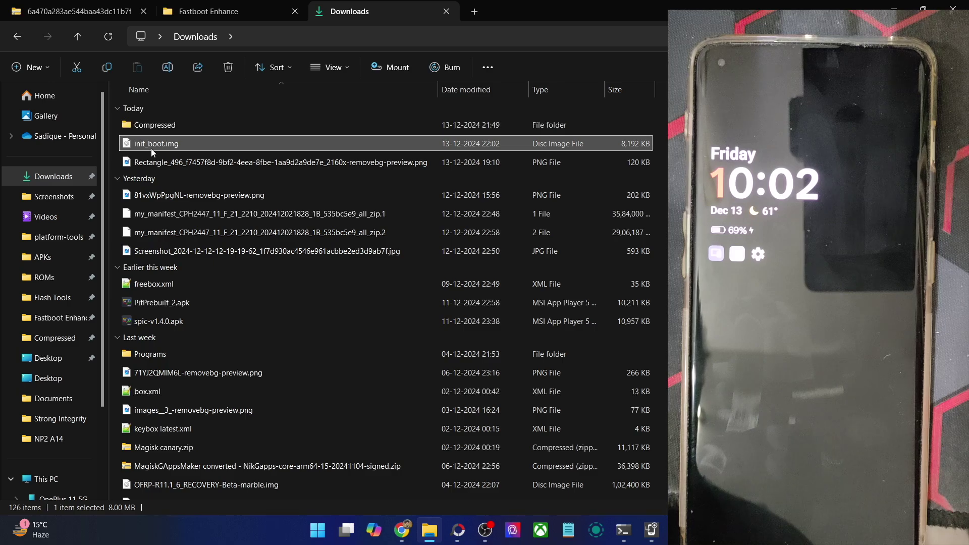
left_click(92, 13)
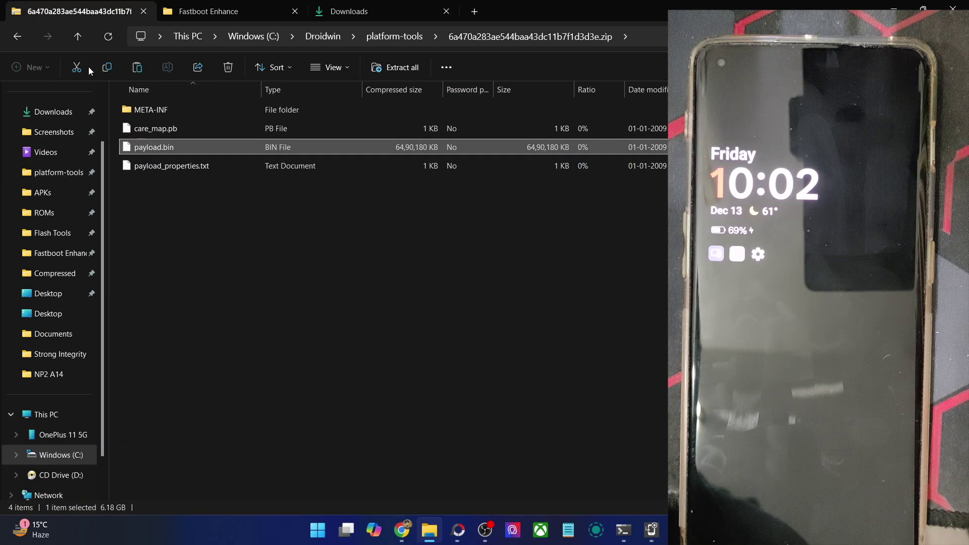
left_click(63, 172)
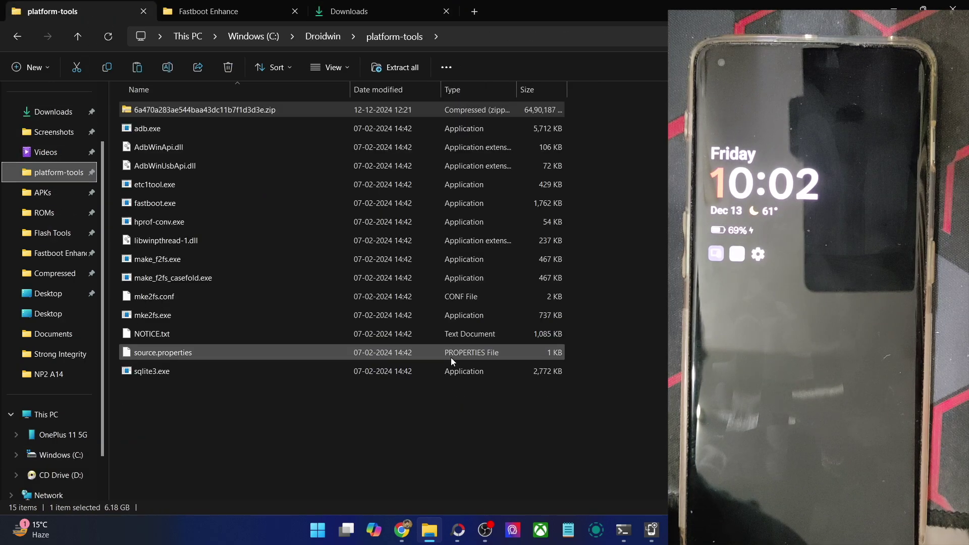
left_click(448, 431)
key("ctrl+v")
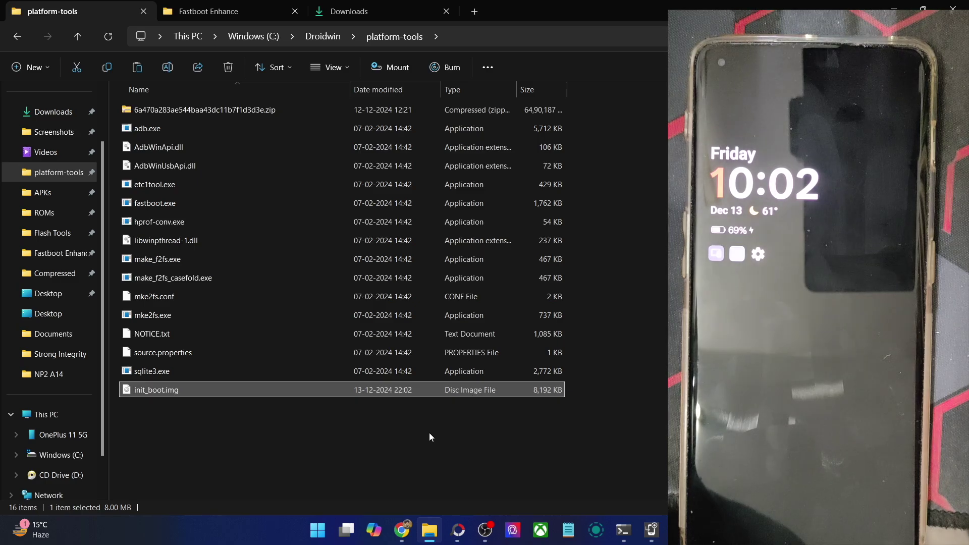
left_click(408, 435)
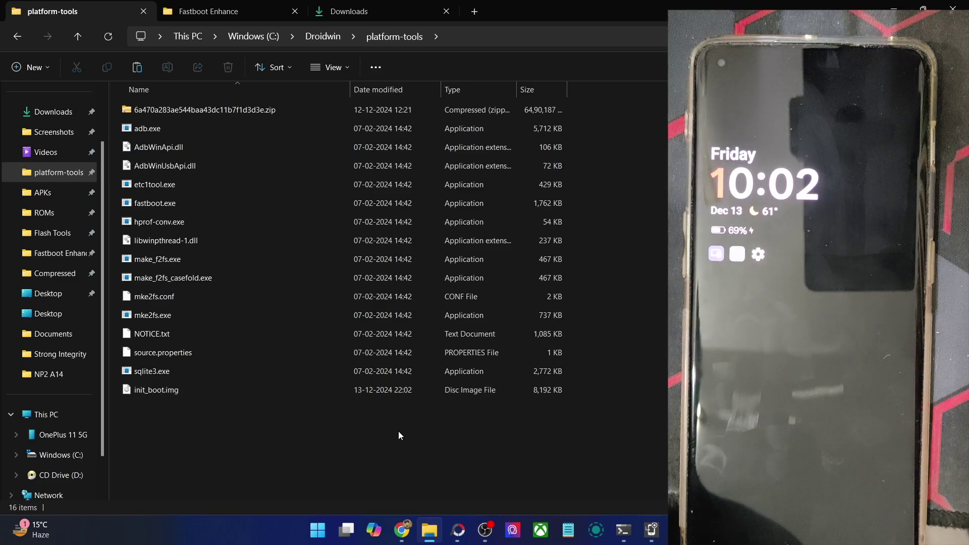
Step: Bring Fastboot Enhance back, locate the boot partition in the payload's partition list, and close the tool
left_click(650, 537)
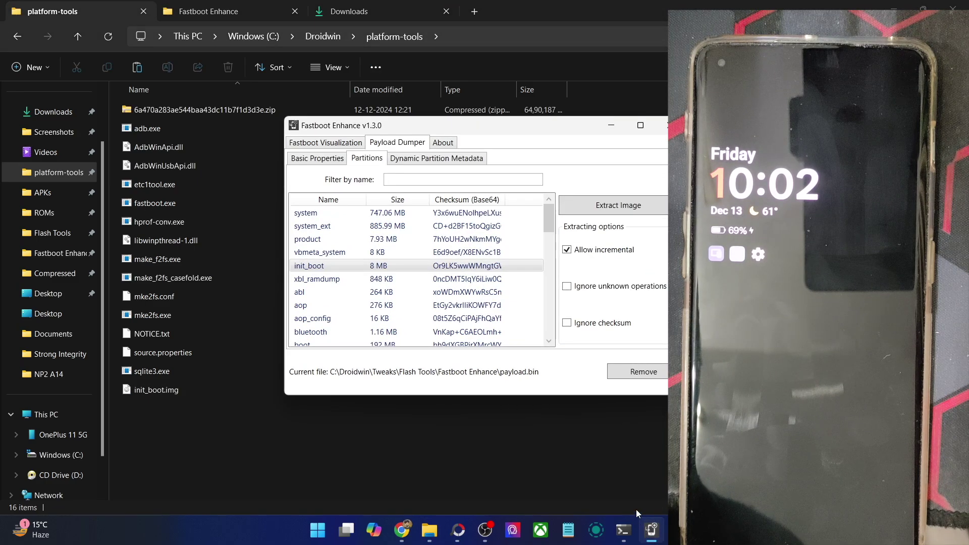
scroll(375, 288, "down", 1)
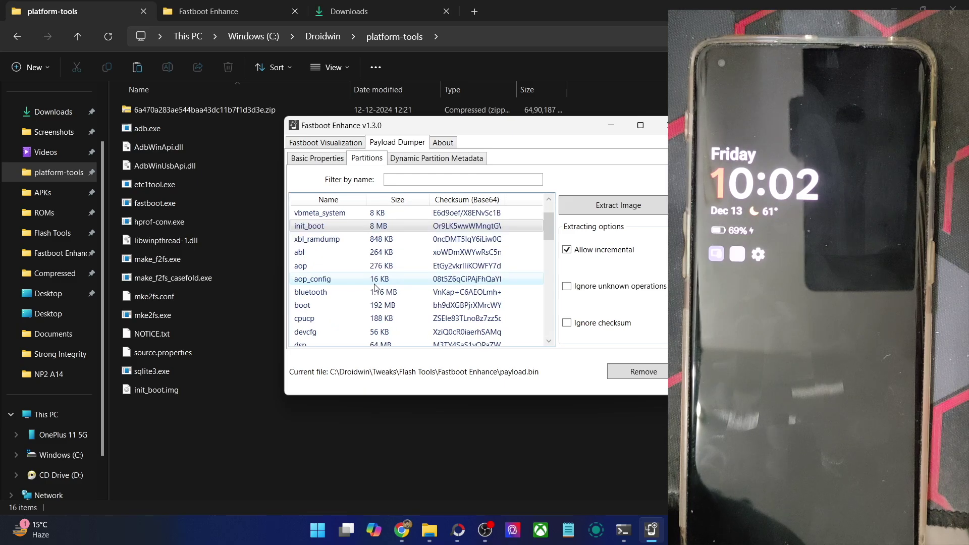
left_click(433, 305)
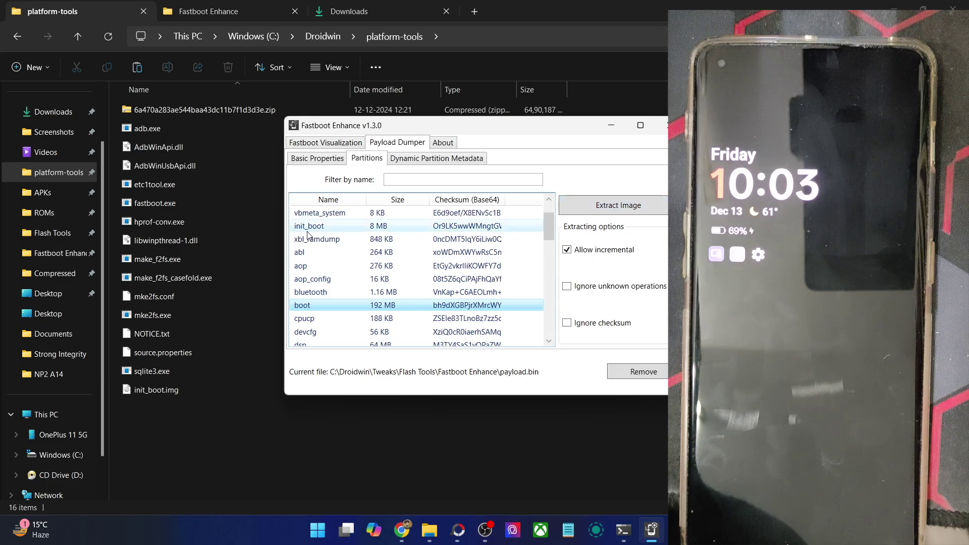
left_click(666, 125)
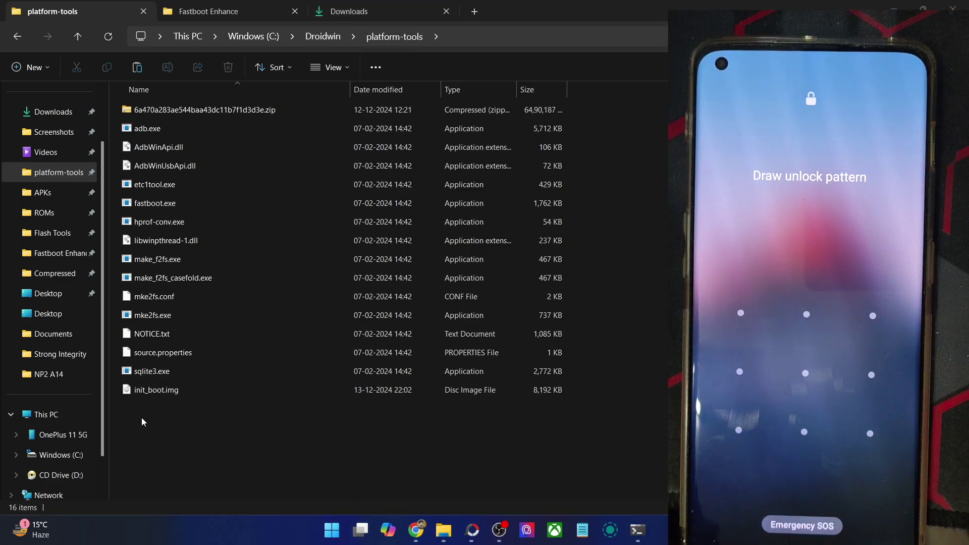
Step: Select init_boot.img in platform-tools, and switch to the OxygenOS 15 rooting guide in Chrome
left_click(175, 396)
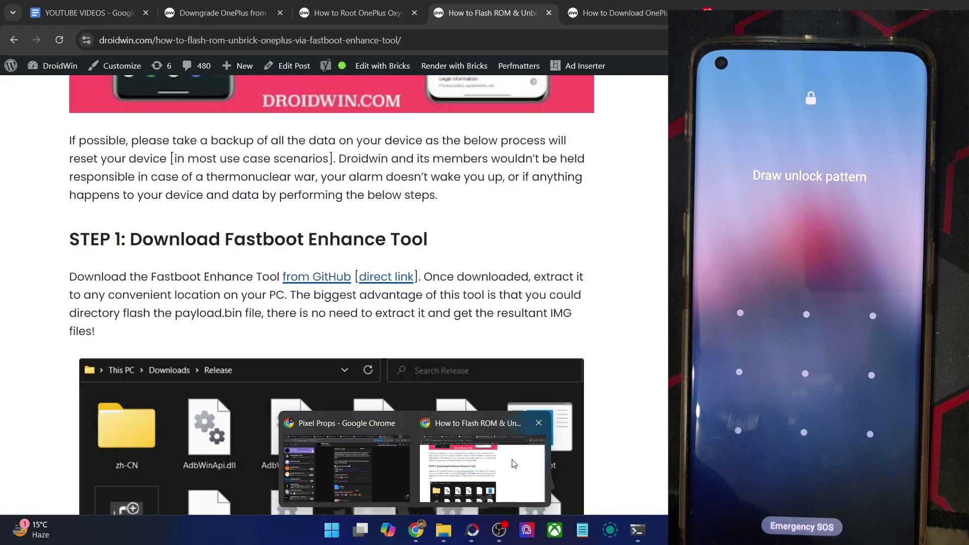
left_click(469, 389)
left_click(356, 12)
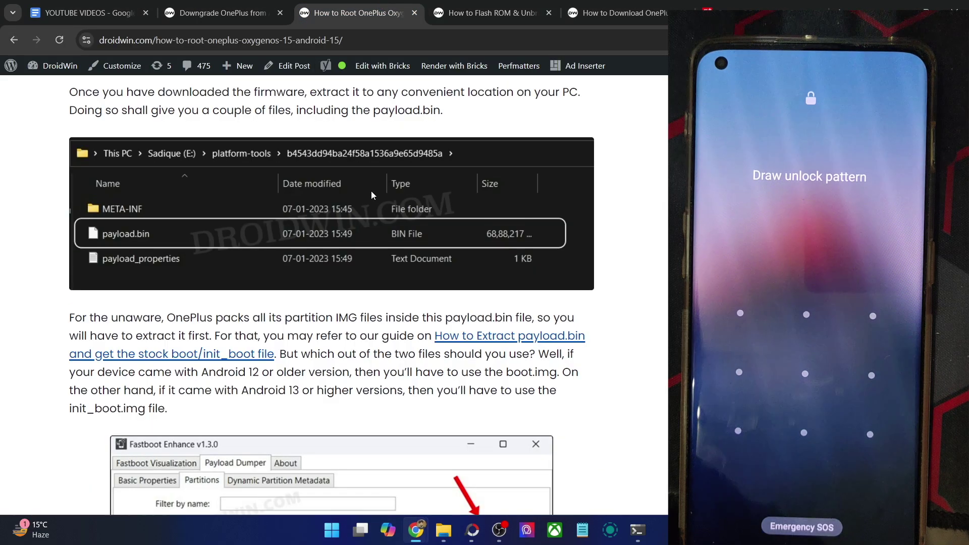
Step: Open the guide's Magisk App install link in a new tab and go to the Magisk Version 27 download section
scroll(371, 212, "down", 2)
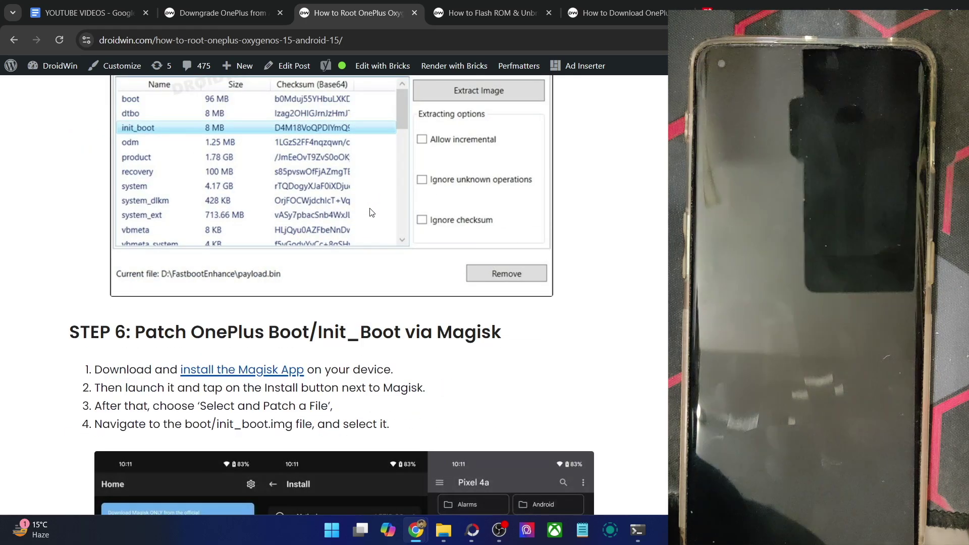
right_click(258, 371)
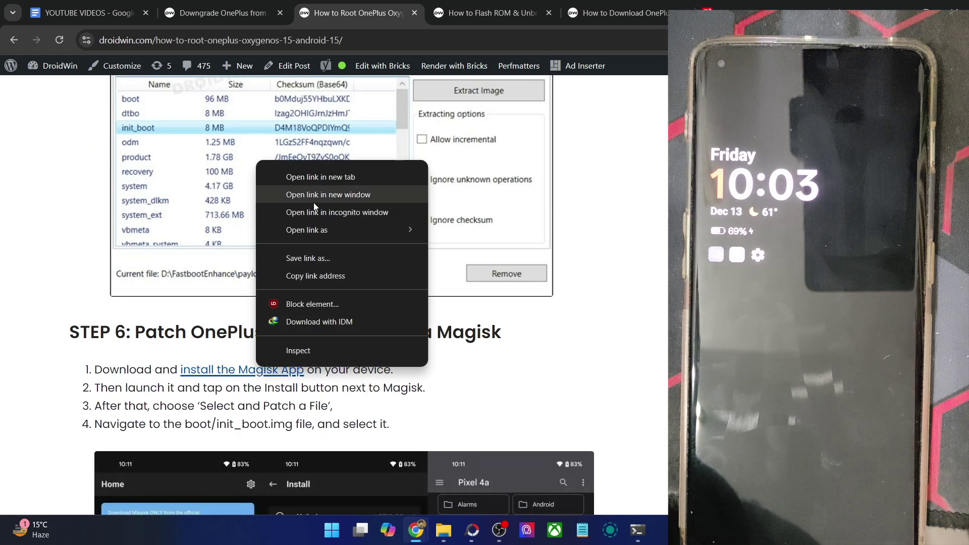
left_click(328, 176)
left_click(522, 13)
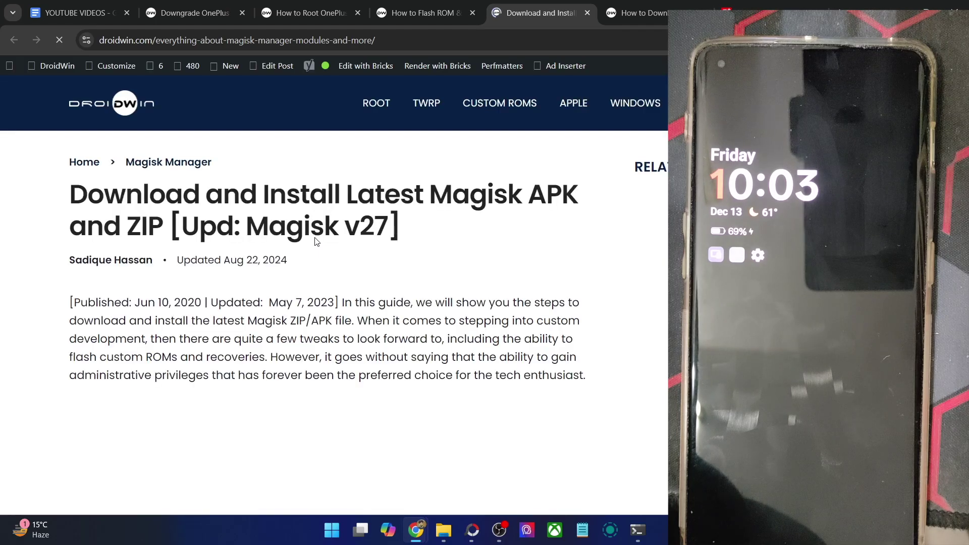
scroll(234, 281, "down", 10)
scroll(233, 283, "down", 3)
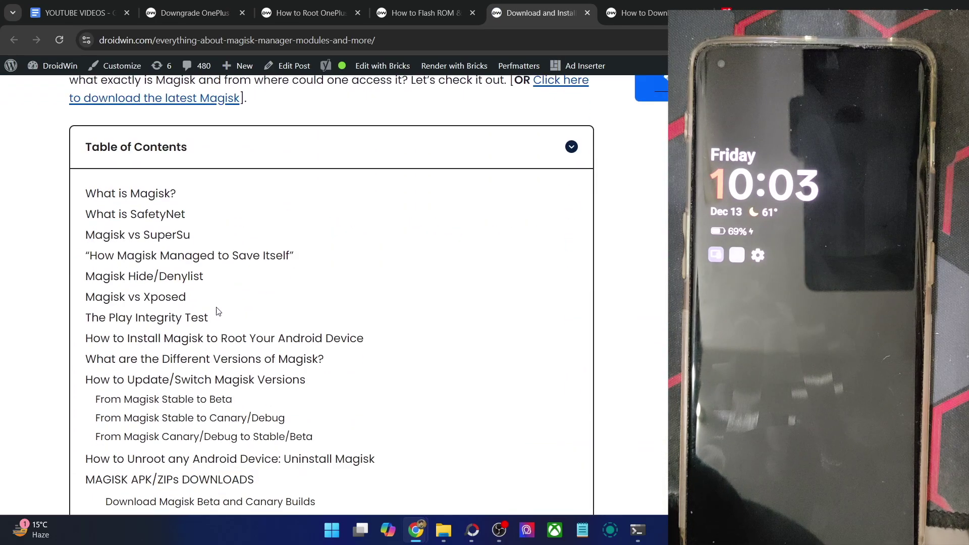
left_click(184, 395)
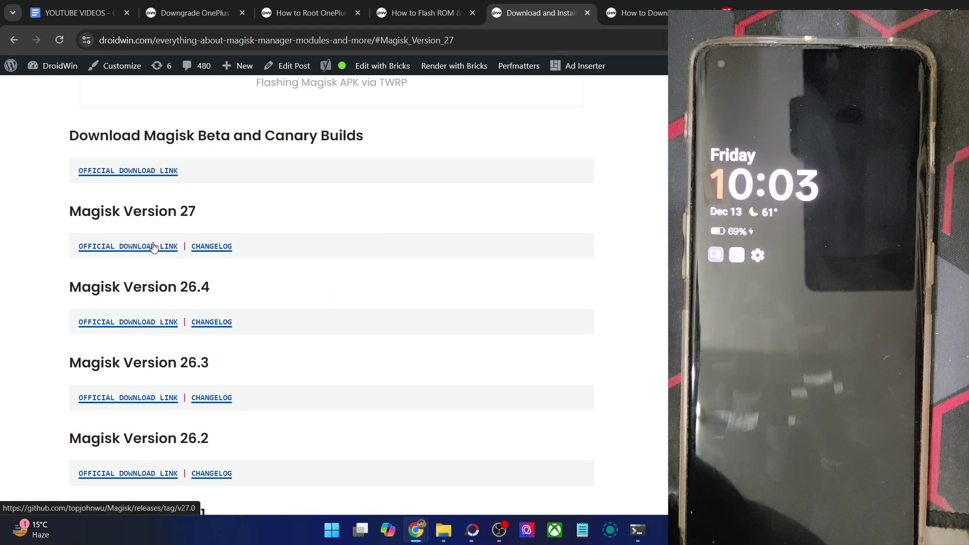
Step: Switch to File Explorer, copy init_boot.img from platform-tools, and open the OnePlus 11 5G's internal shared storage
mouse_move(443, 530)
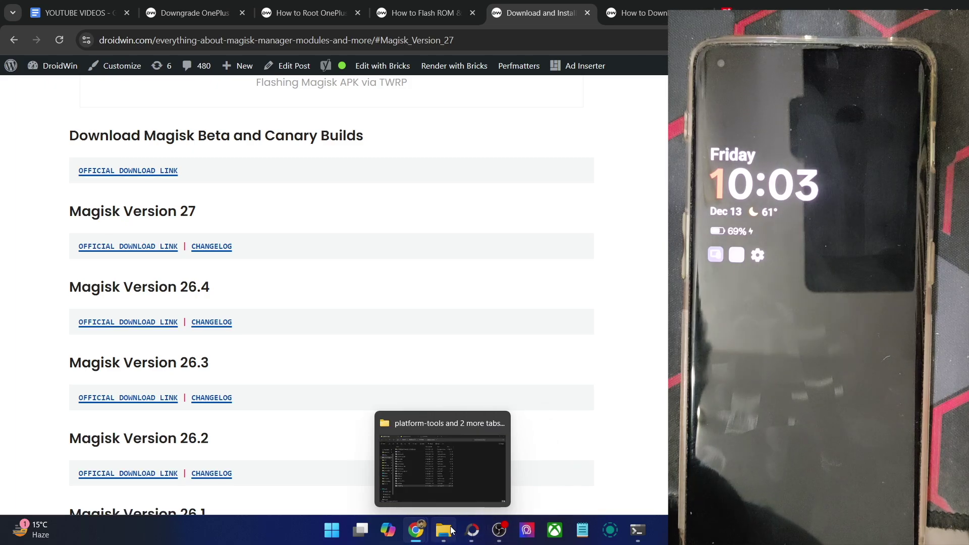
left_click(417, 456)
left_click(411, 446)
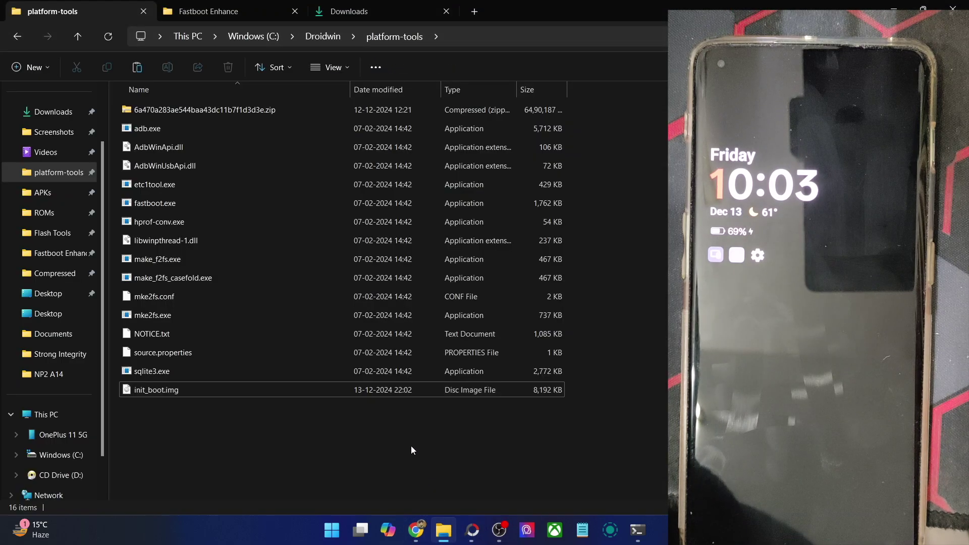
left_click(259, 395)
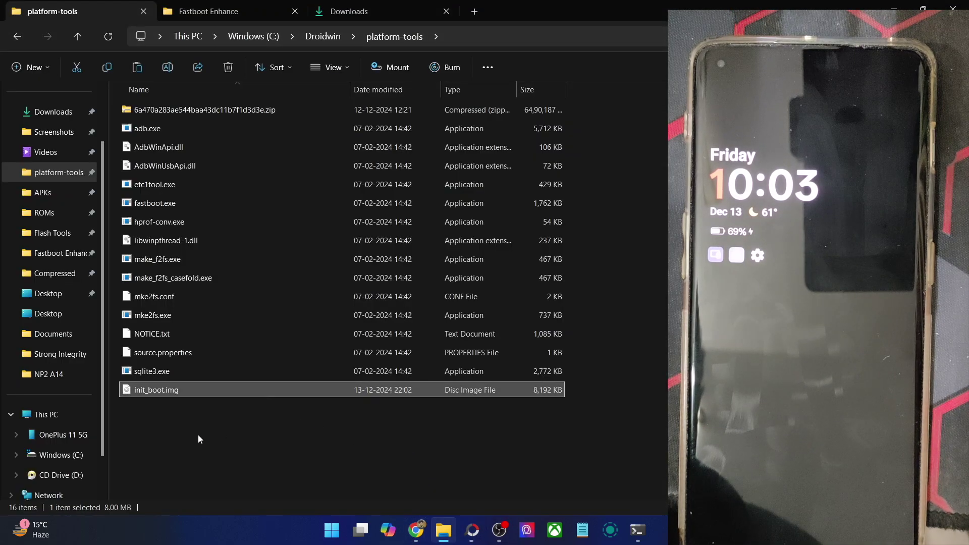
left_click(76, 435)
double_click(164, 104)
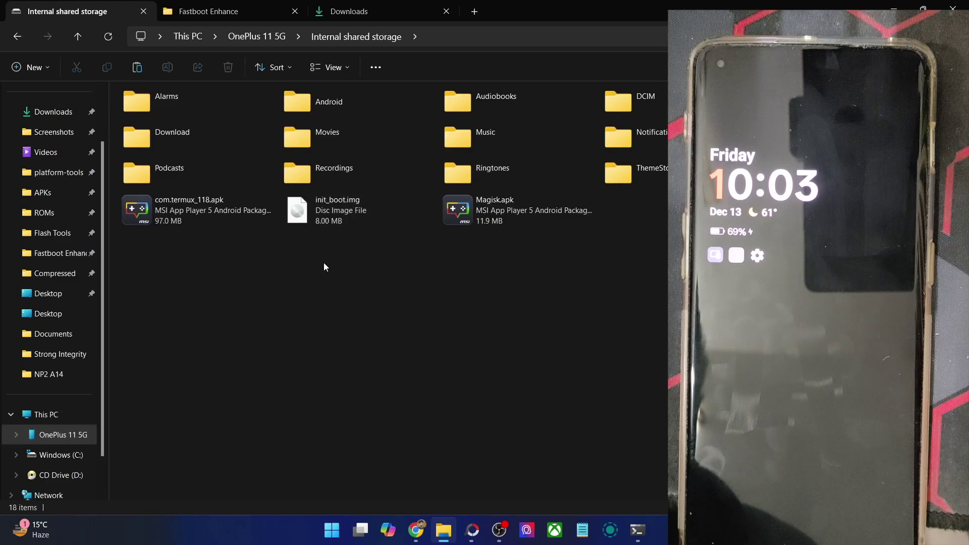
Step: Delete the old init_boot.img from the phone's internal shared storage and paste the freshly extracted one beside Magisk.apk
left_click(358, 215)
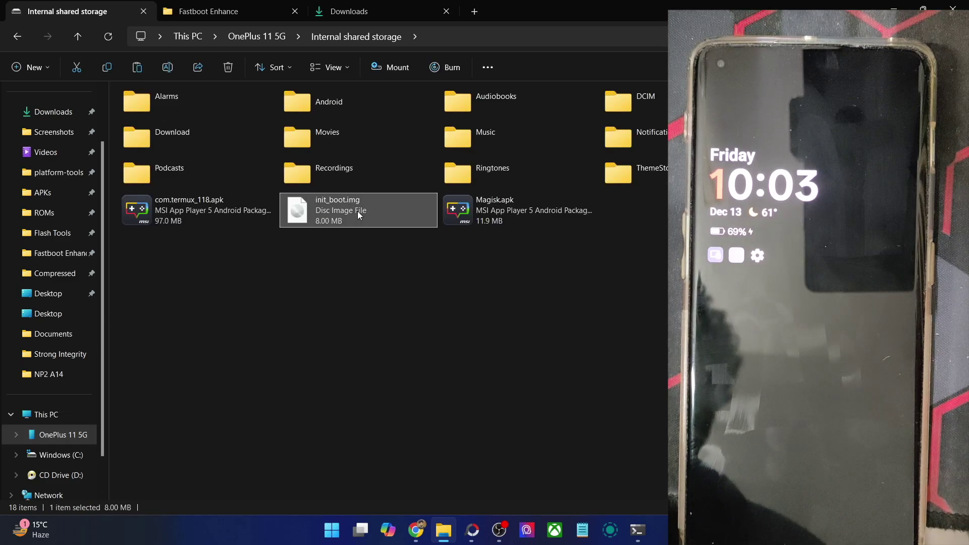
key("Delete")
left_click(527, 262)
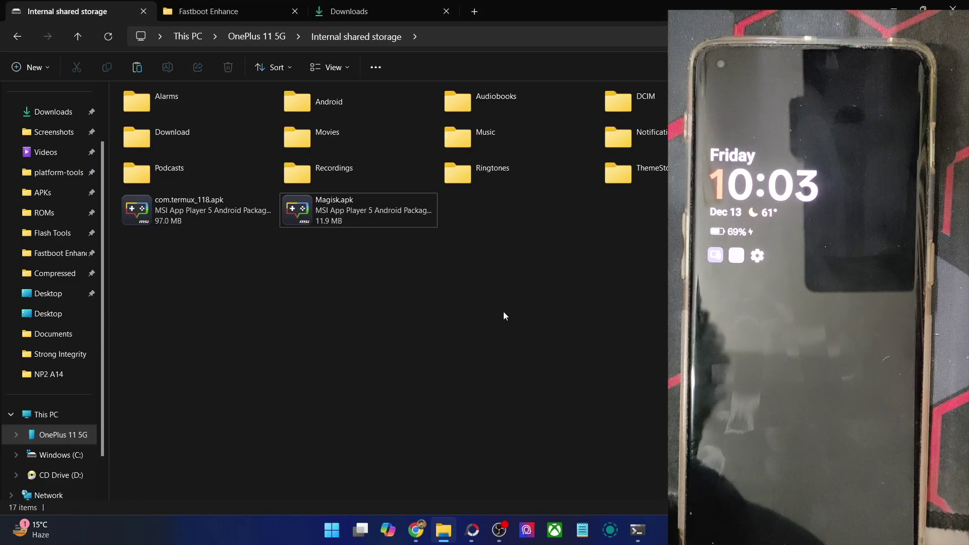
key("ctrl+z")
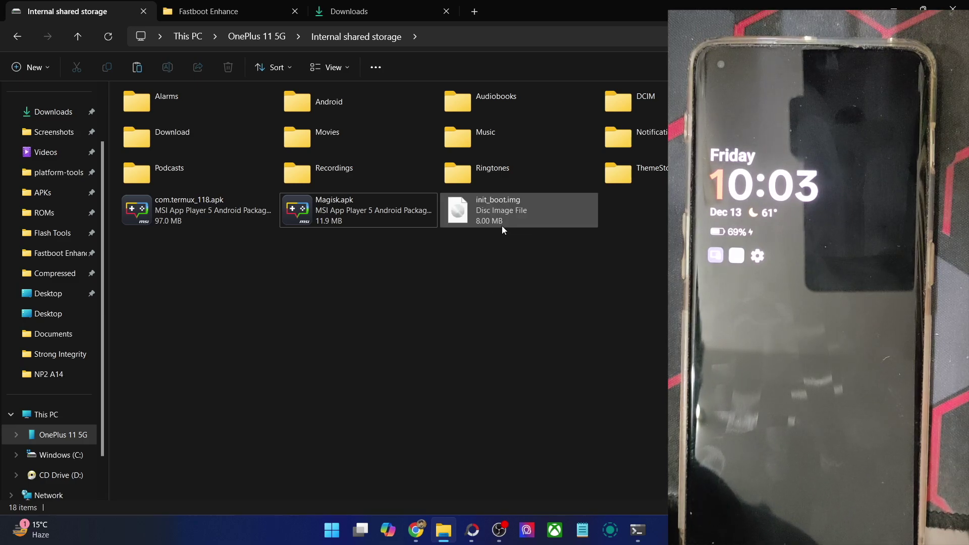
left_click(440, 302)
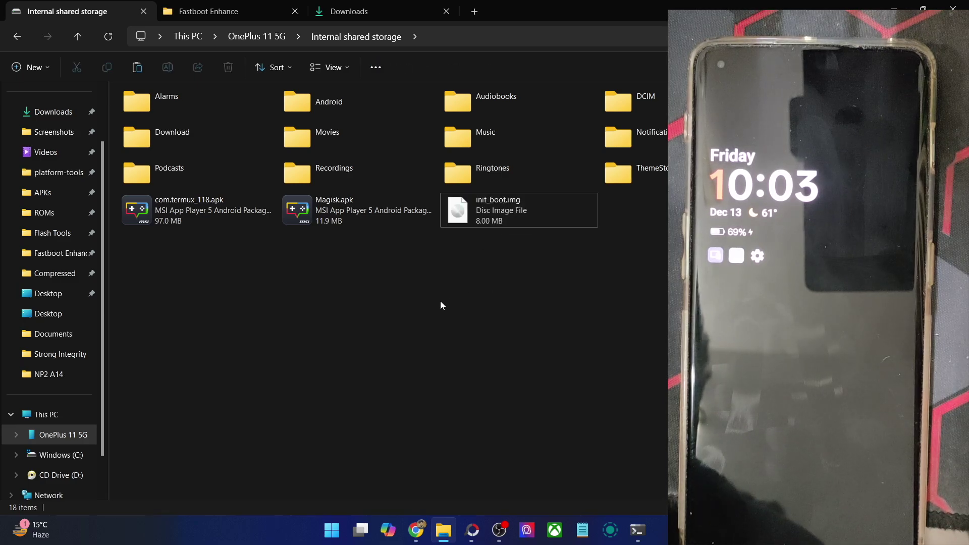
left_click(325, 218)
left_click(437, 372)
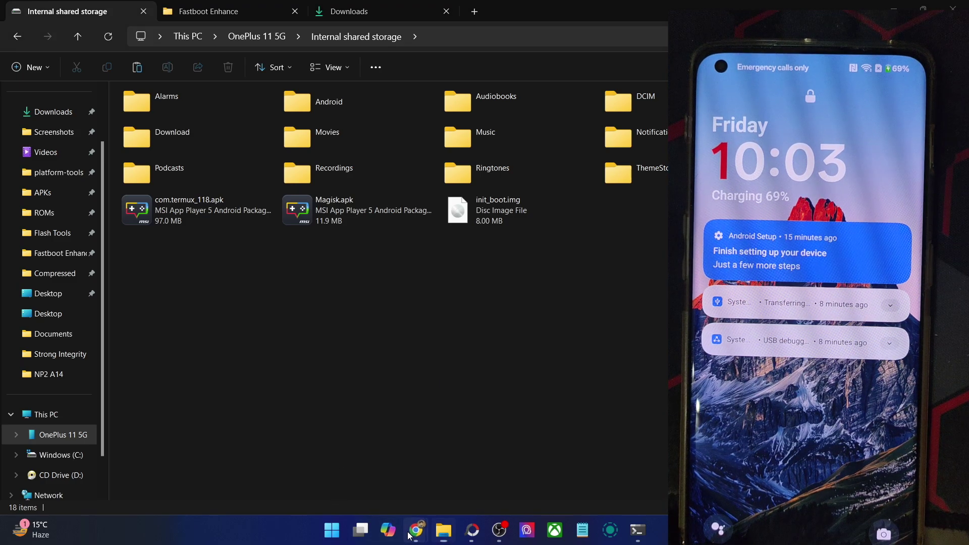
Step: Return to the OxygenOS 15 rooting guide in Chrome, at the section on patching the image via Magisk
mouse_move(416, 530)
left_click(441, 491)
key("ctrl+shift+Tab")
key("ctrl+shift+Tab")
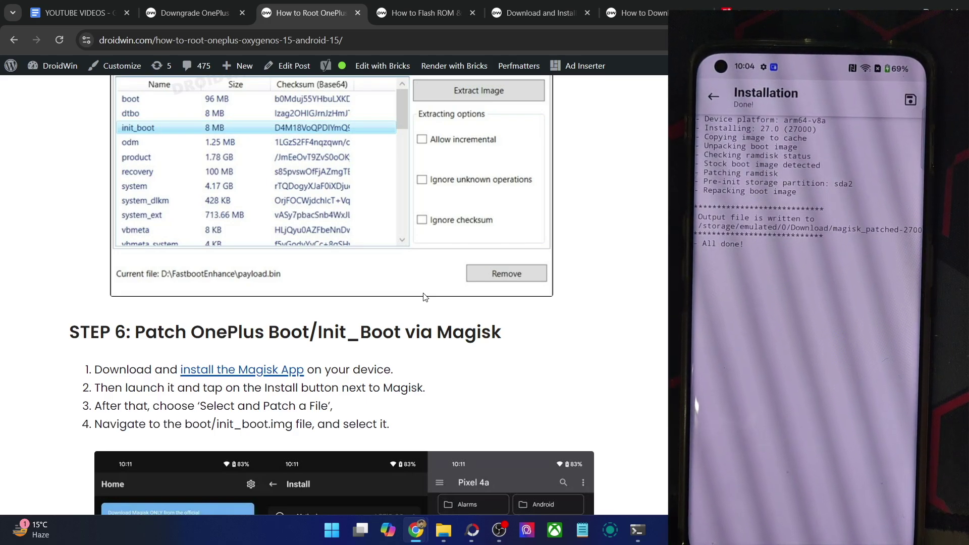
Step: Copy magisk_patched-27000_5yDdt.img from the phone's Download folder into the platform-tools folder in File Explorer
left_click(443, 530)
left_click(194, 143)
double_click(195, 147)
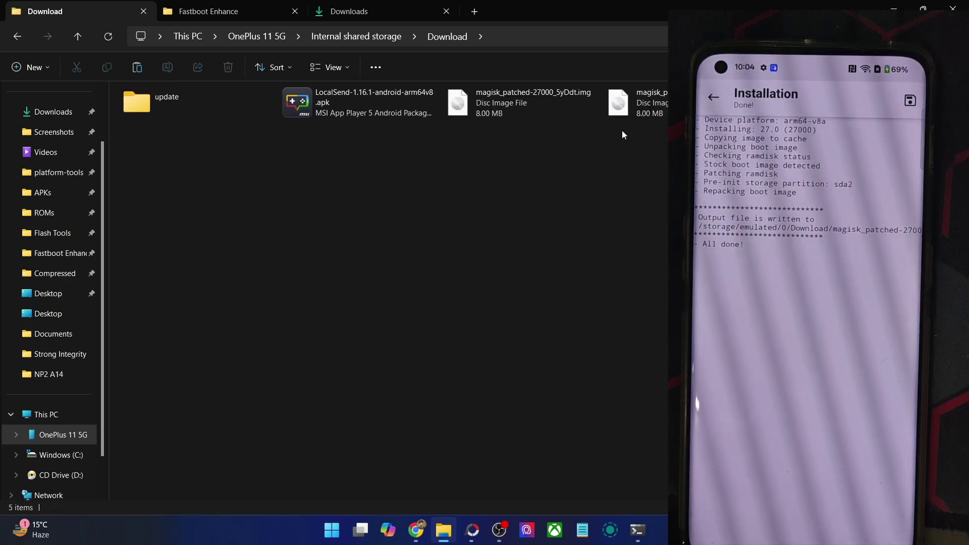
left_click(634, 104)
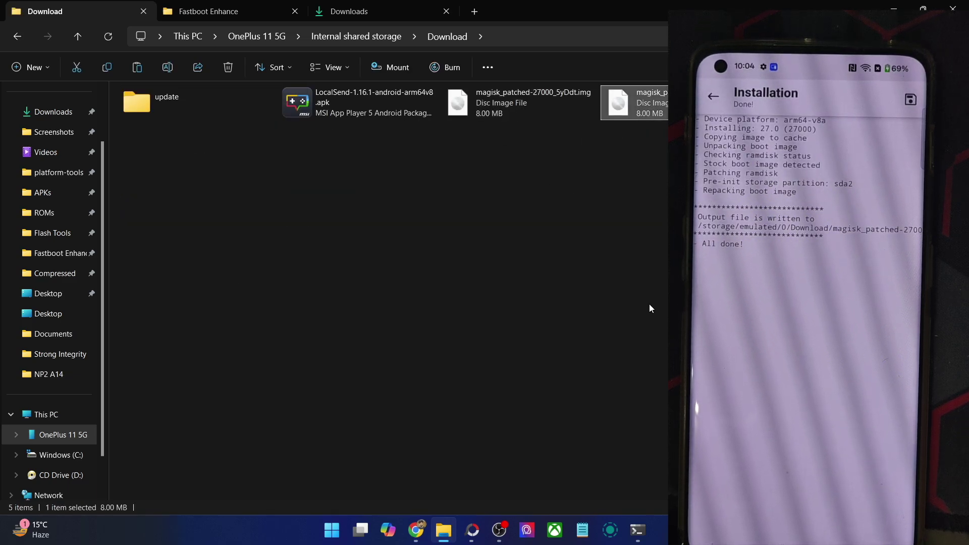
left_click(649, 309)
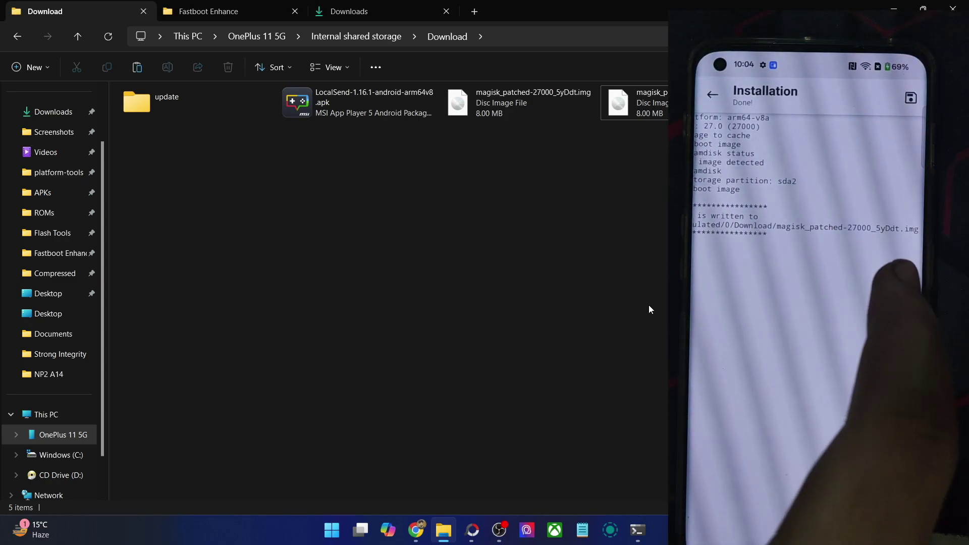
left_click(578, 91)
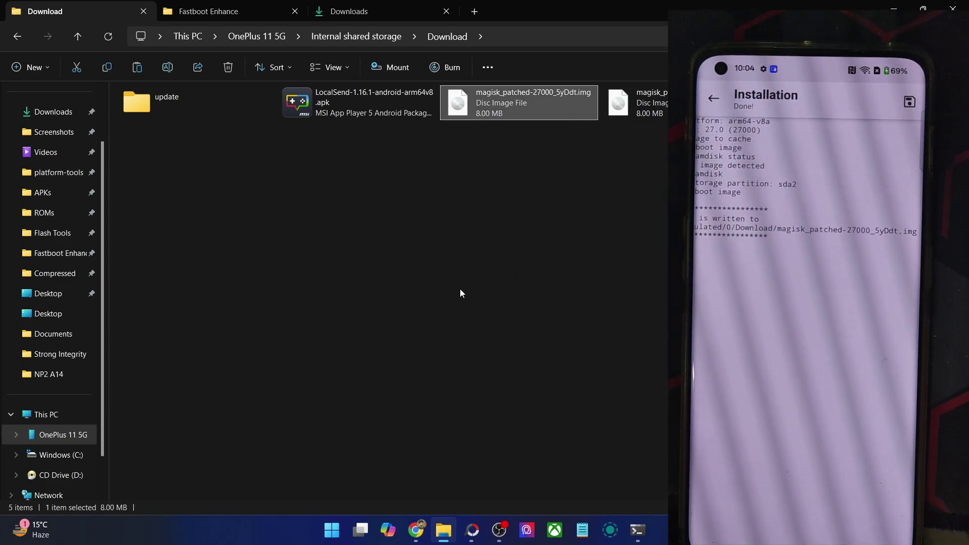
left_click(46, 174)
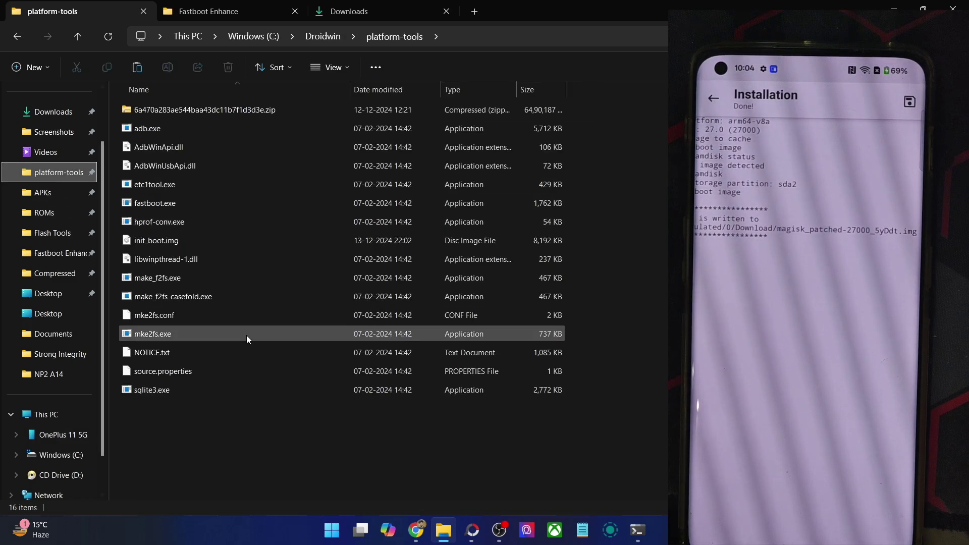
key("ctrl+v")
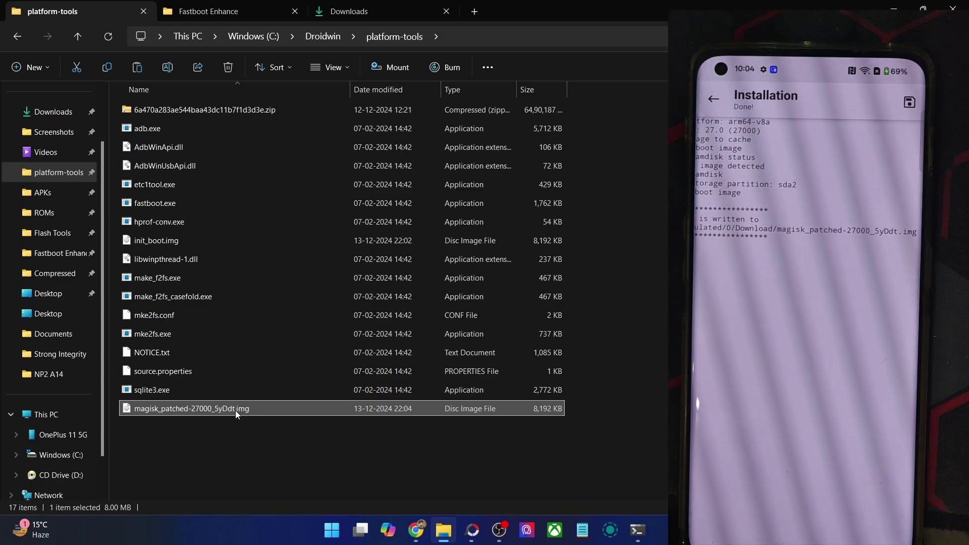
Step: Rename the Magisk-patched image in platform-tools as mp.img
right_click(235, 410)
left_click(294, 425)
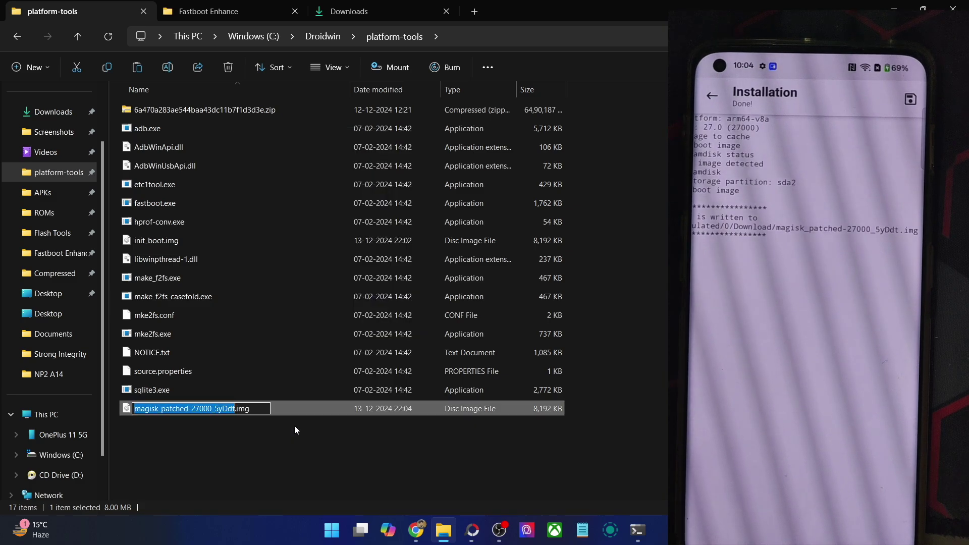
type("mp")
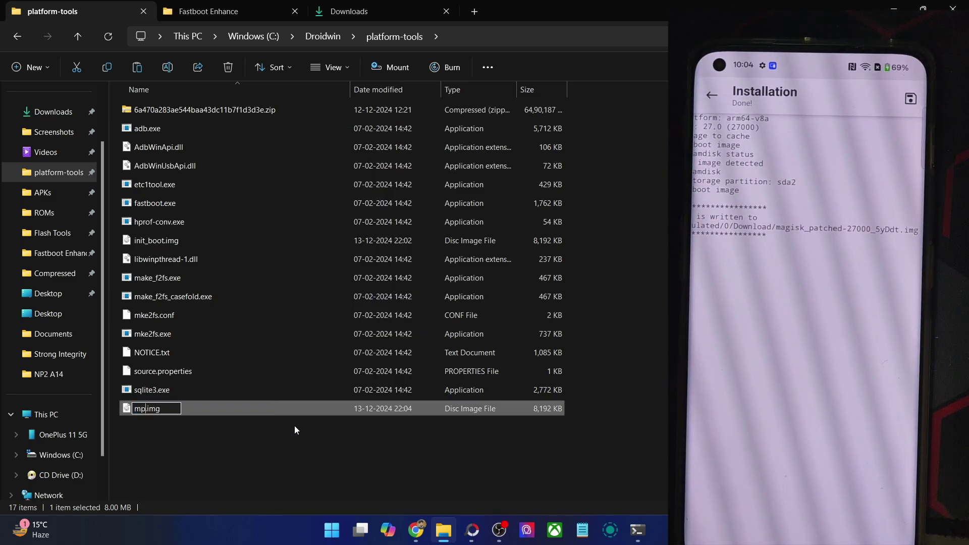
key("Return")
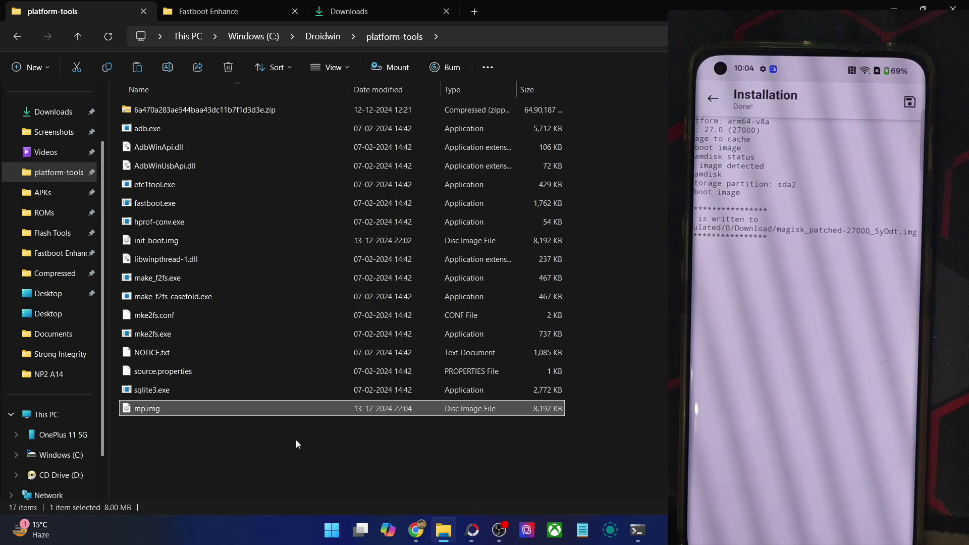
left_click(296, 440)
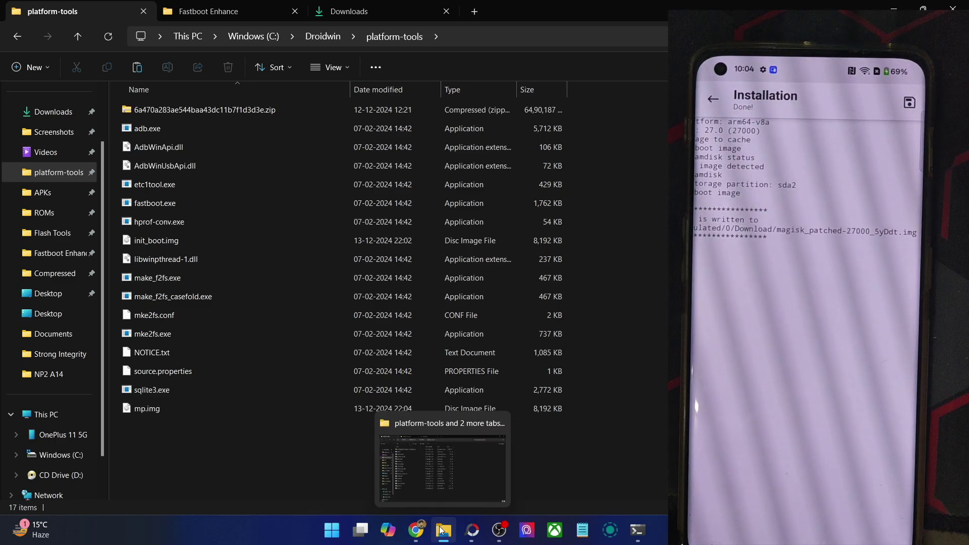
Step: Switch to the rooting guide in Chrome and examine the instructions on transferring the patched image to platform-tools
mouse_move(416, 530)
left_click(450, 492)
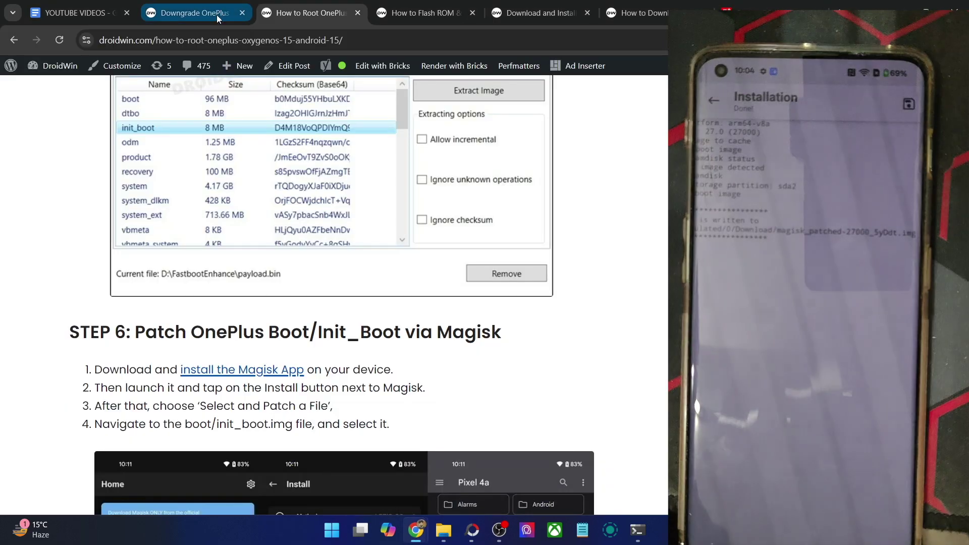
scroll(333, 274, "down", 12)
scroll(333, 274, "down", 6)
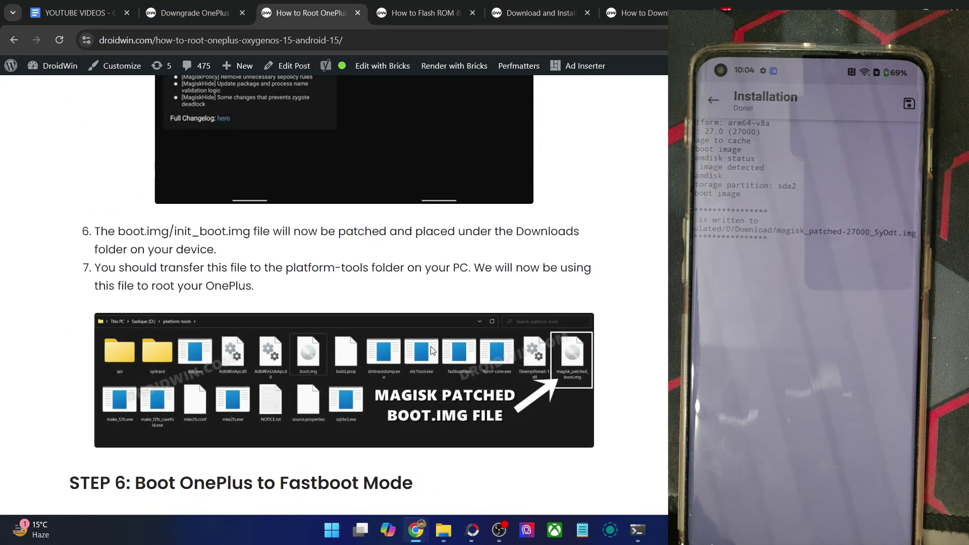
Step: In the Command Prompt, run adb reboot bootloader to boot the phone to Fastboot Mode, and check the connection with fastboot devices
left_click(638, 529)
type("a")
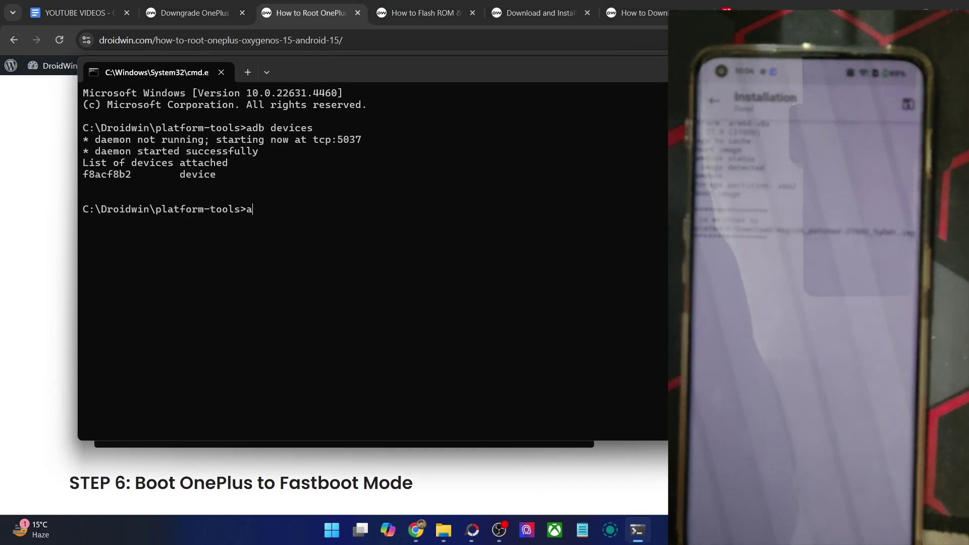
type("db reboot boo")
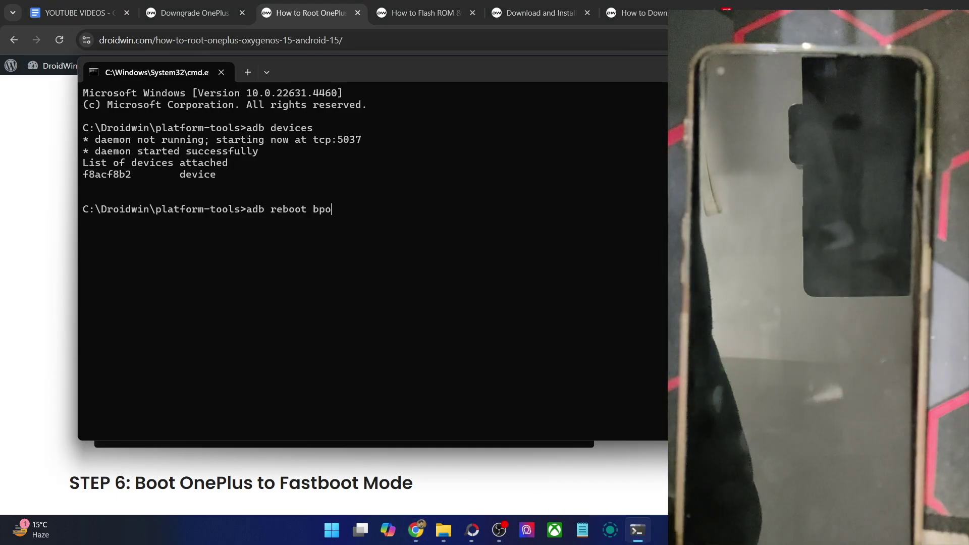
type("tloader")
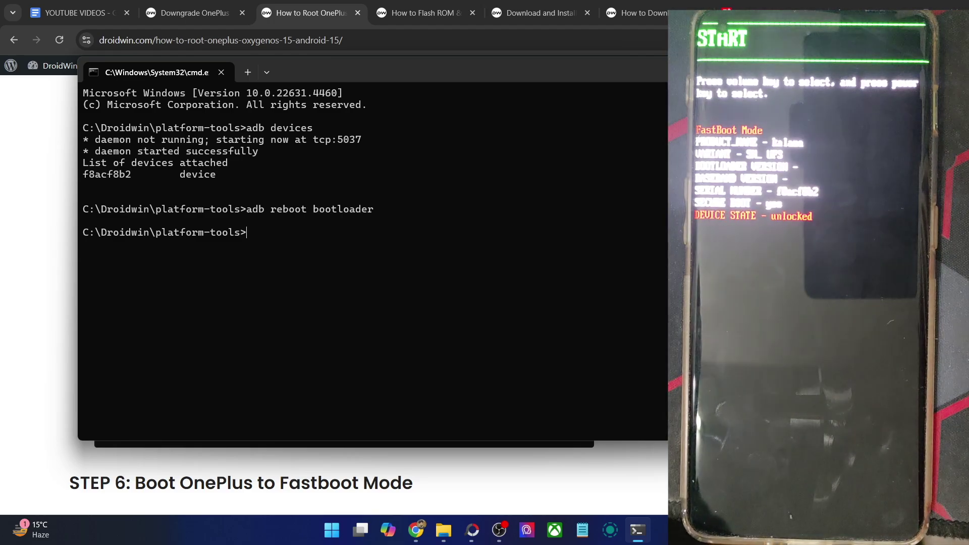
type("fastboot devices")
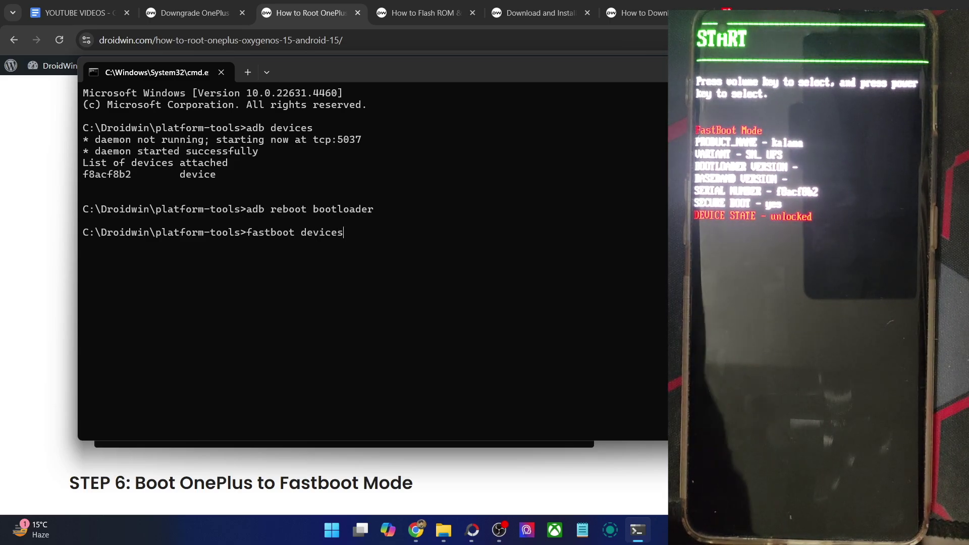
key("Return")
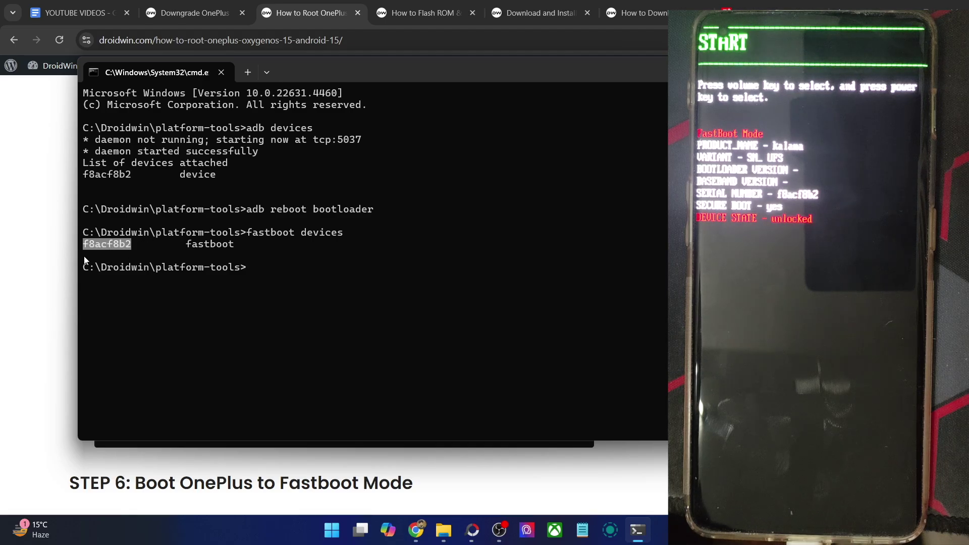
Step: Go back to the guide in Chrome and review the Fastboot Mode instructions down to the start of Step 7A
left_click(1, 327)
scroll(253, 358, "down", 12)
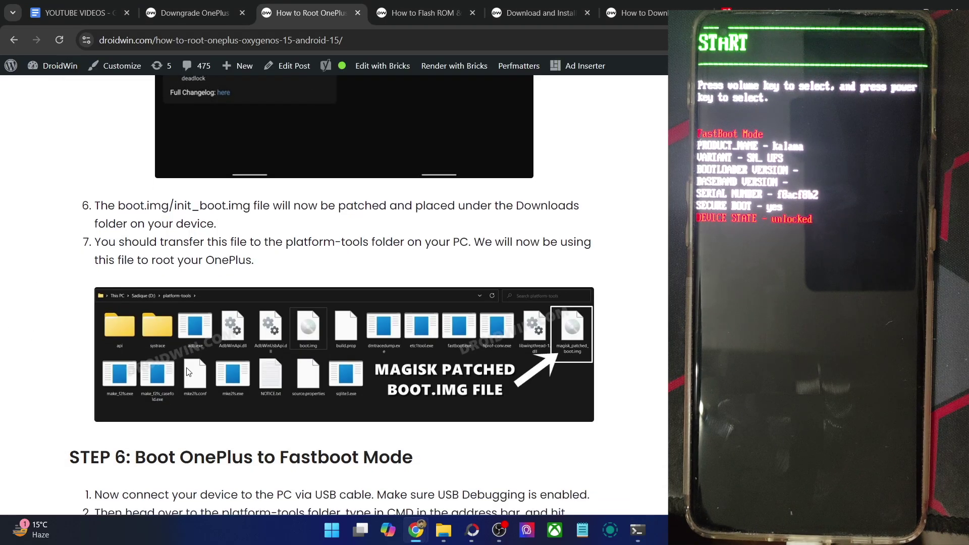
scroll(256, 352, "down", 12)
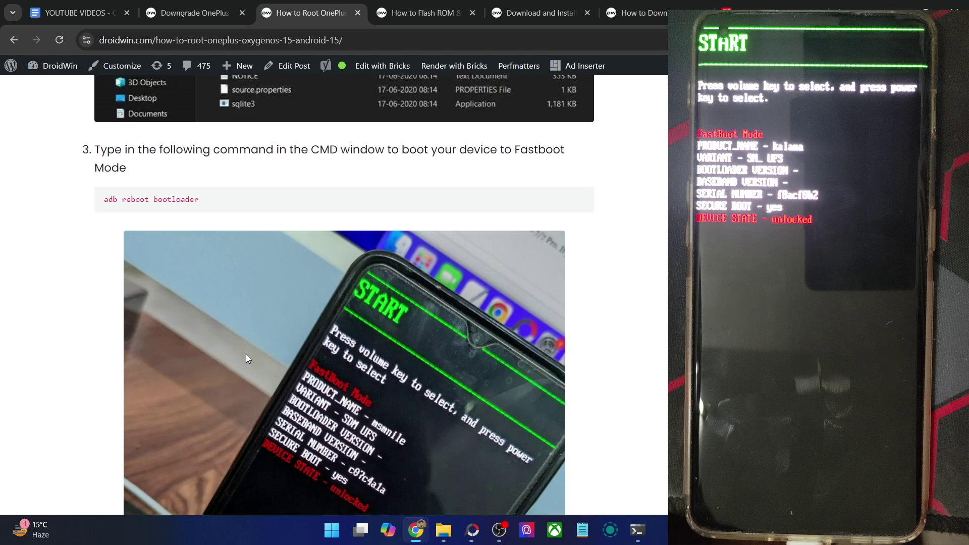
scroll(286, 422, "up", 1)
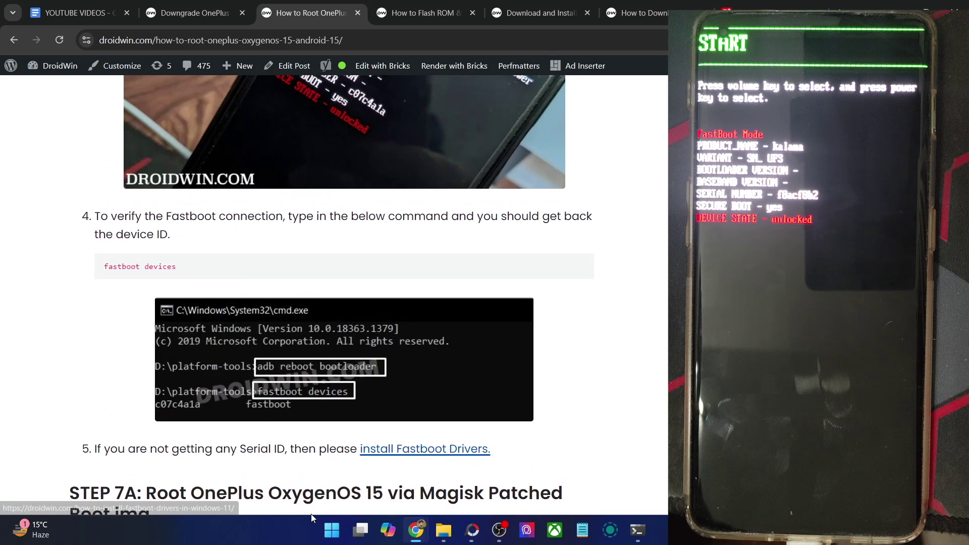
Step: Open Device Manager, examine the Android Phone category for the Android Bootloader Interface driver, and close it
right_click(332, 535)
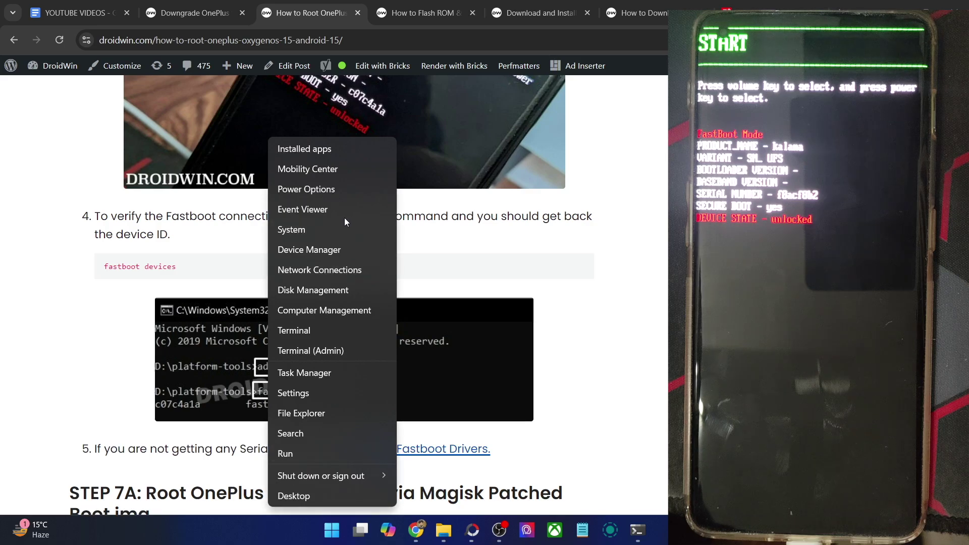
left_click(304, 257)
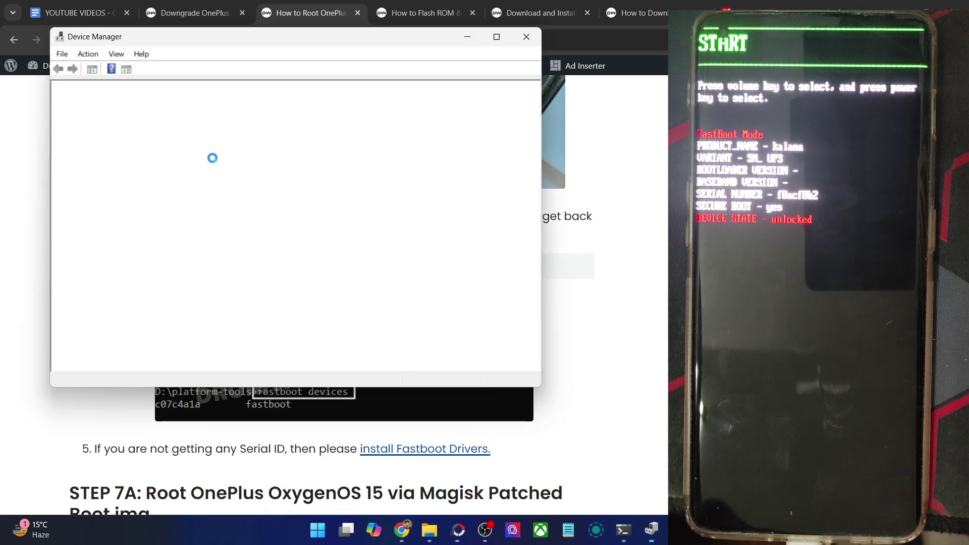
left_click(71, 99)
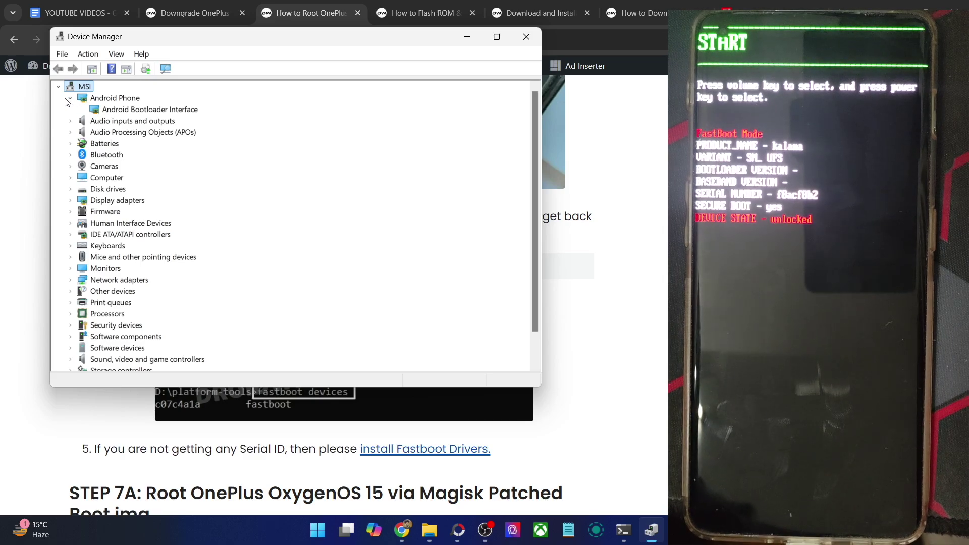
left_click(167, 109)
left_click(526, 36)
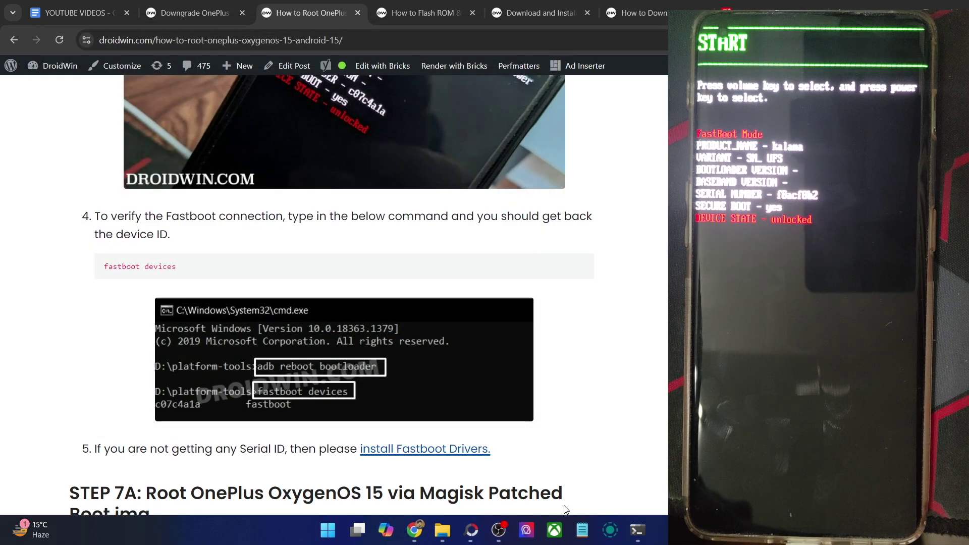
Step: Switch to the Command Prompt and inspect the device ID in the fastboot devices output
left_click(637, 530)
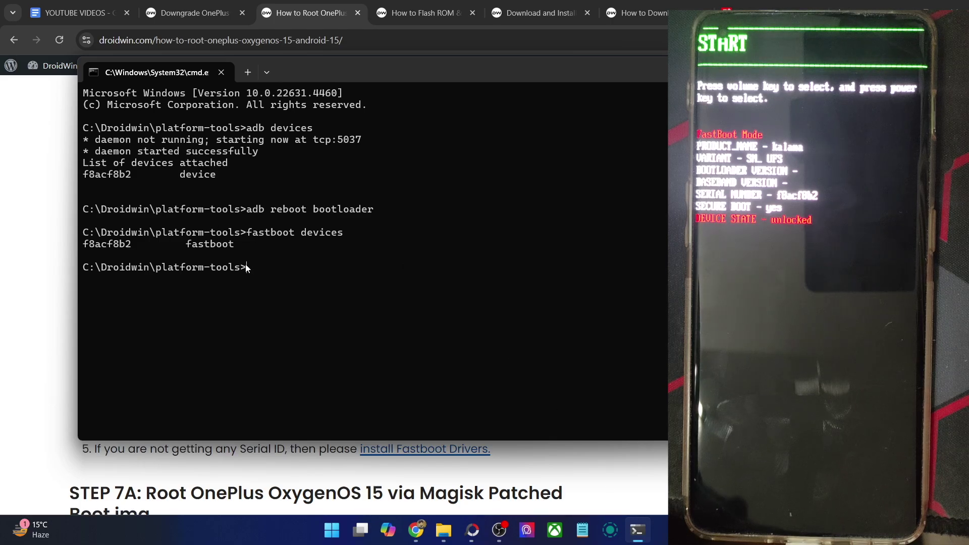
double_click(122, 249)
key("ctrl+c")
Step: Return to the guide in Chrome and read which devices Step 7A applies to and its temporary boot advice
left_click(59, 266)
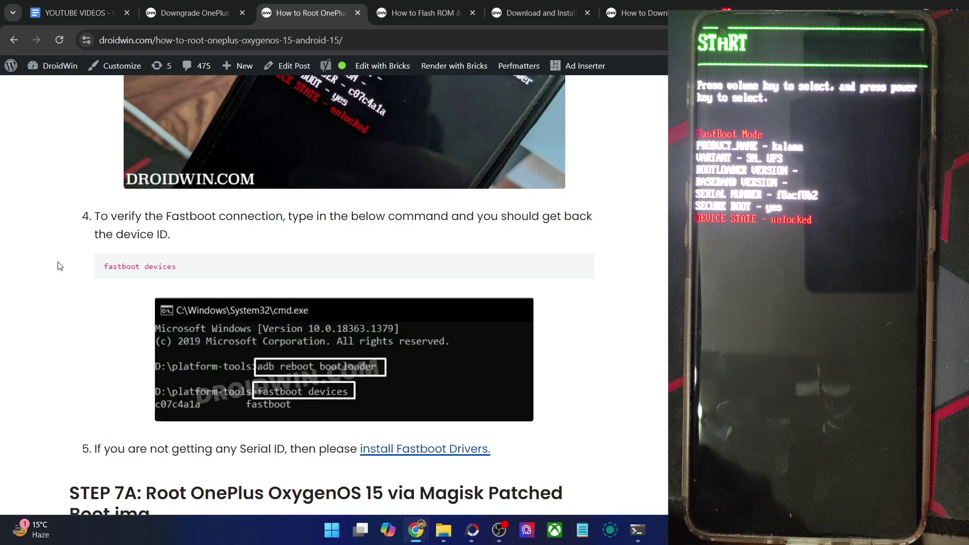
scroll(60, 266, "down", 3)
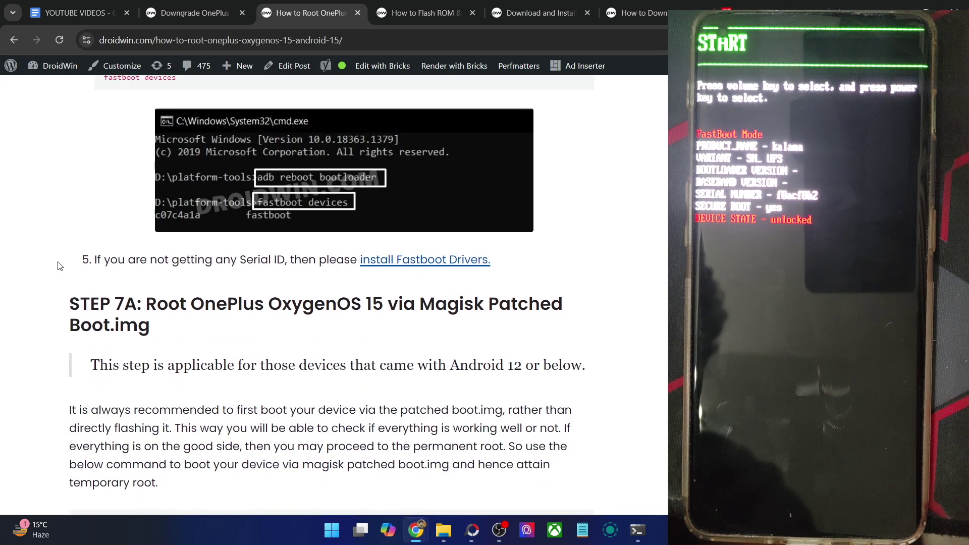
scroll(56, 267, "down", 1)
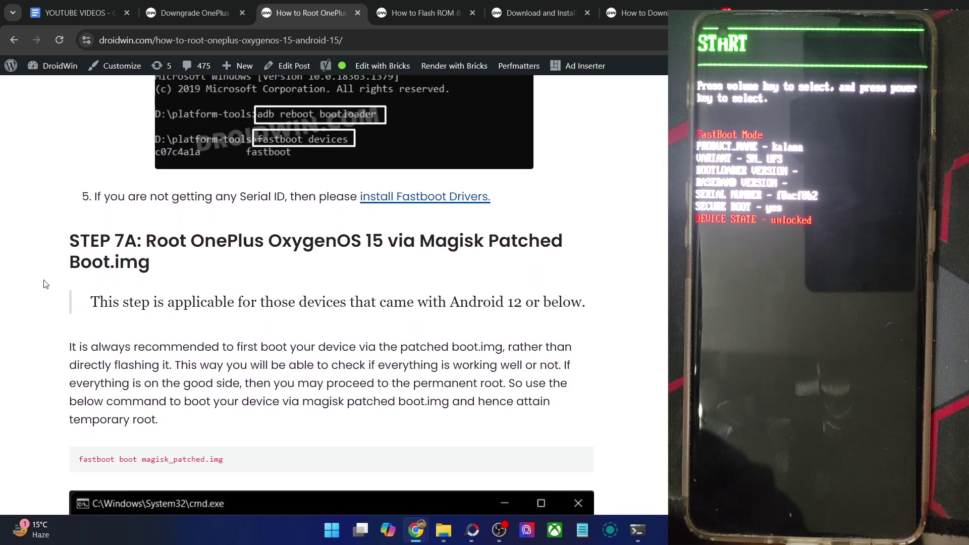
double_click(88, 262)
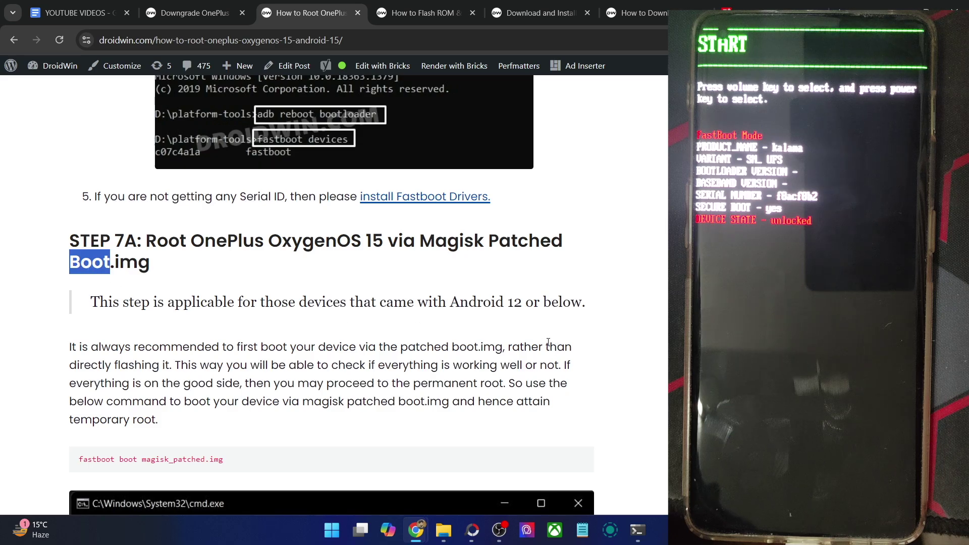
scroll(371, 342, "down", 2)
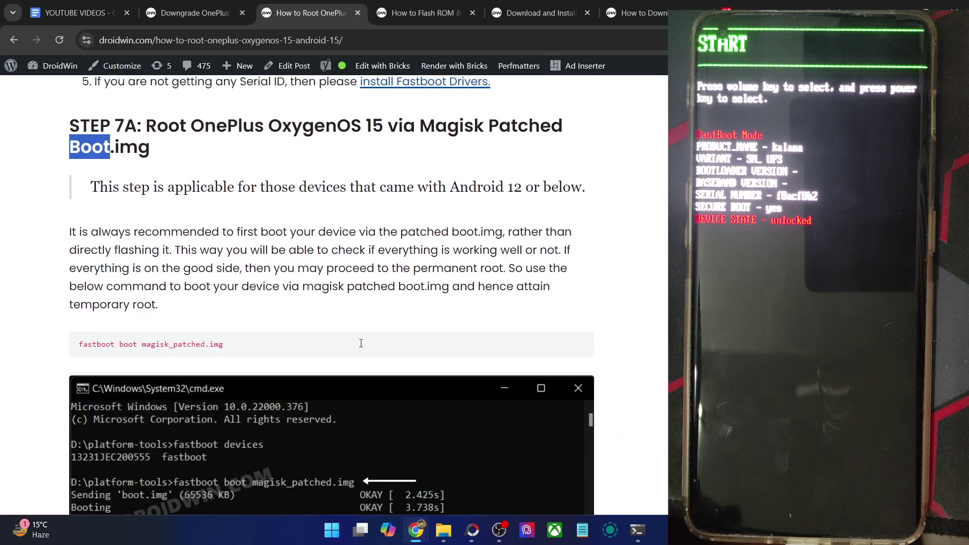
Step: Copy the command fastboot boot magisk_patched.img from Step 7A of the guide into the Notepad notes
triple_click(218, 337)
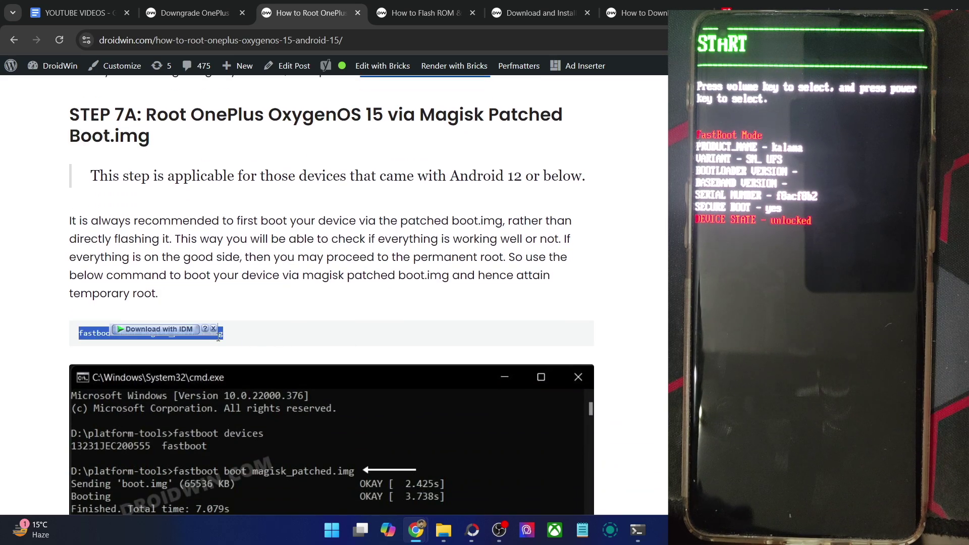
left_click(582, 530)
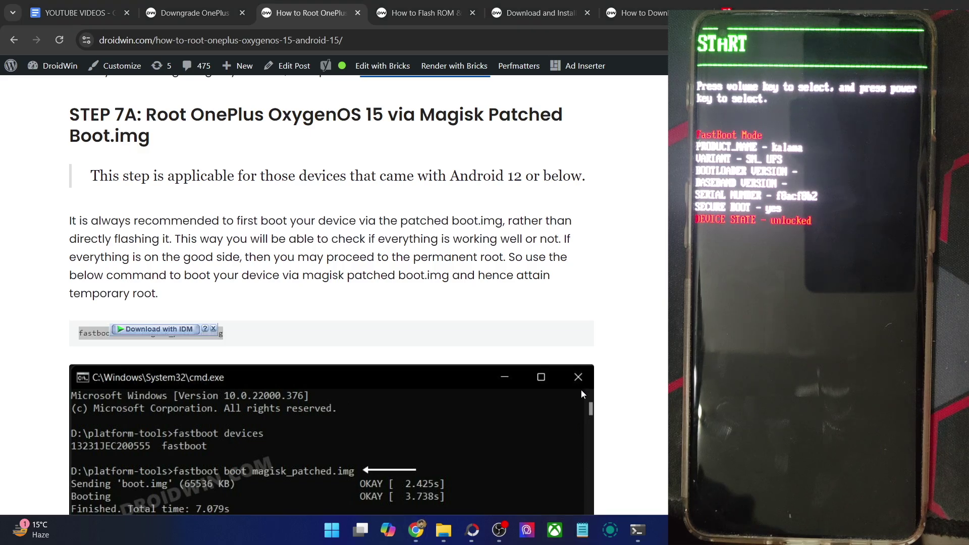
left_click(582, 530)
triple_click(170, 333)
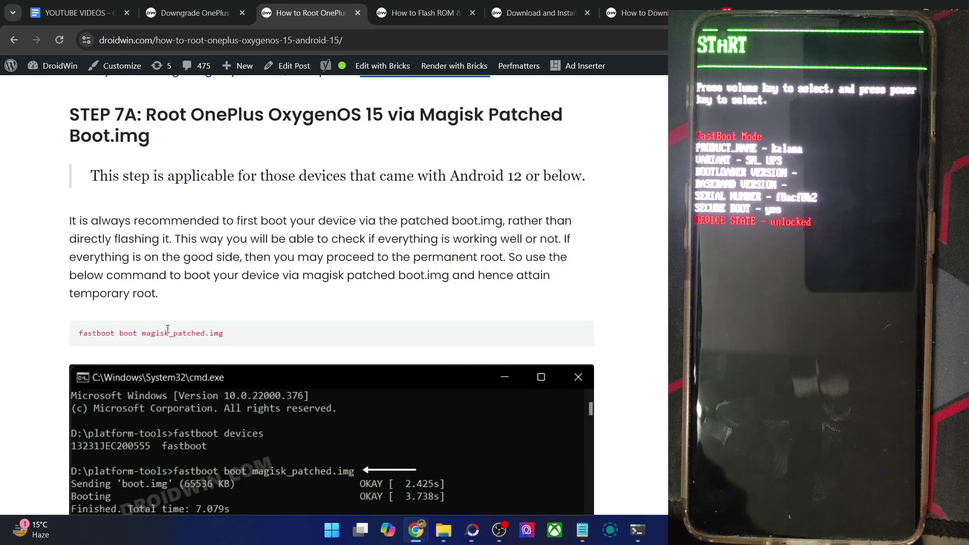
left_click(582, 530)
key("ctrl+v")
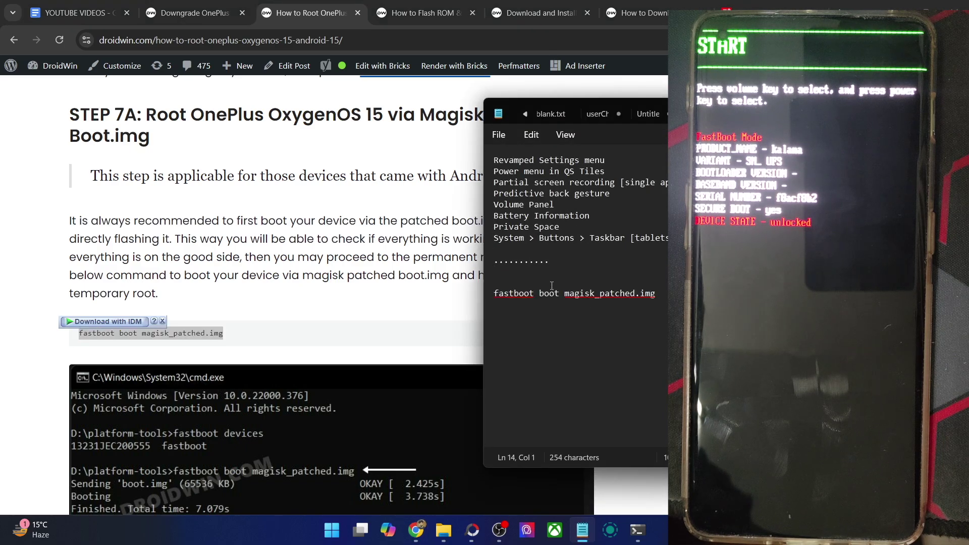
Step: Replace magisk_patched with mp in the noted command so it reads fastboot boot mp.img
left_click_drag(577, 297, 646, 296)
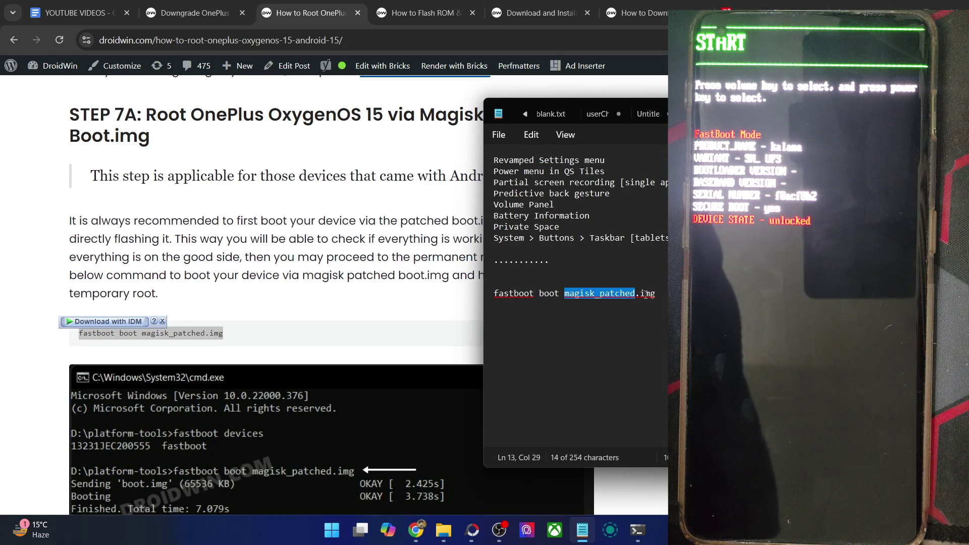
type("m")
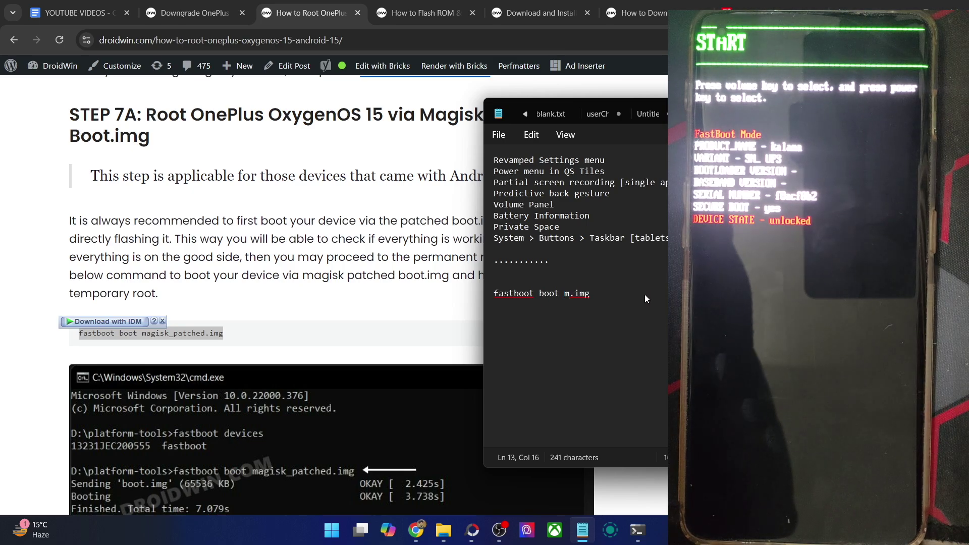
type("p")
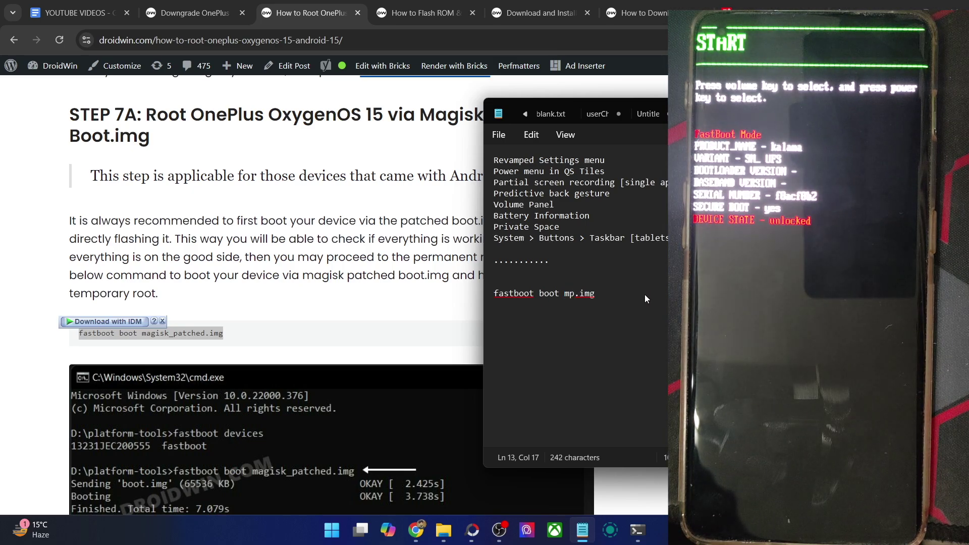
triple_click(545, 294)
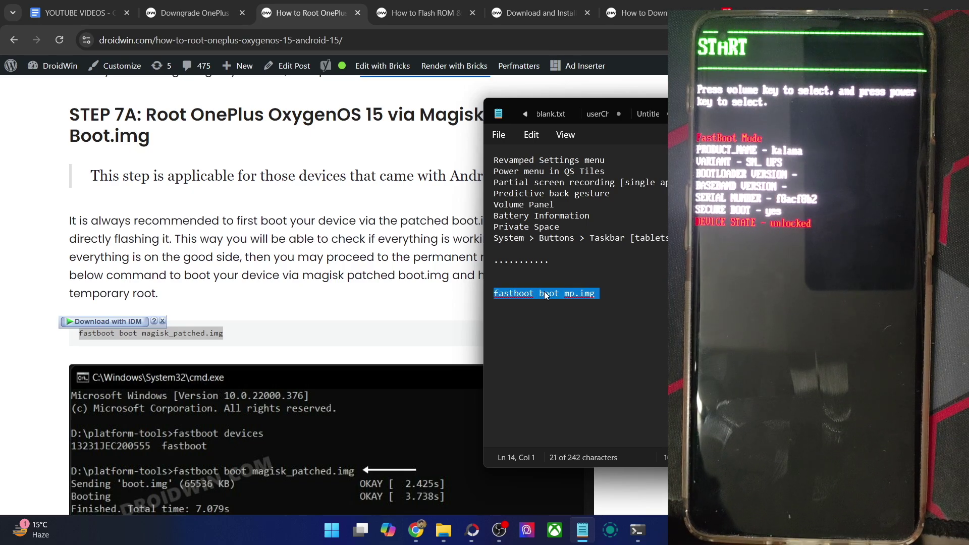
left_click(545, 294)
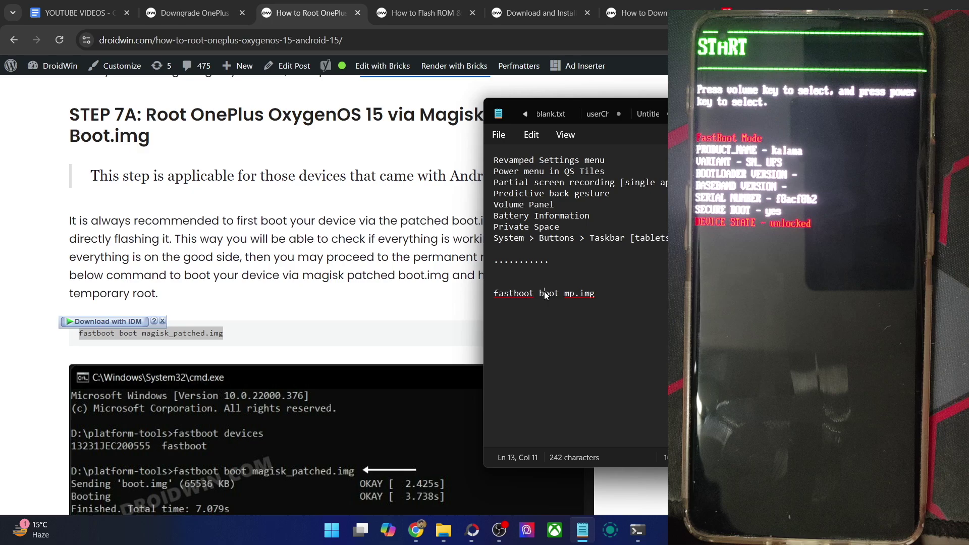
Step: Go back to the guide in Chrome and review Step 7A's Magisk Direct Install instructions and temporary boot command
left_click(287, 264)
scroll(288, 264, "down", 4)
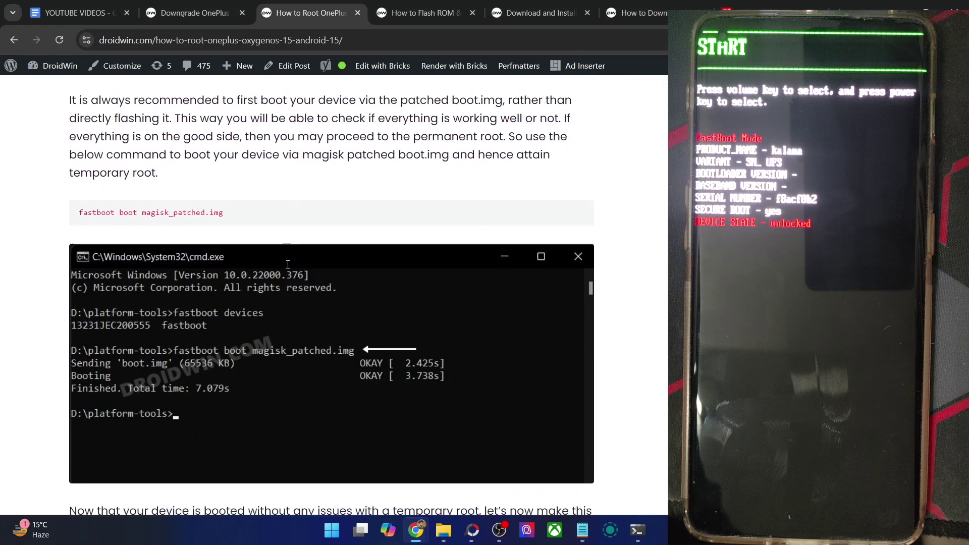
scroll(380, 284, "down", 3)
scroll(382, 287, "down", 3)
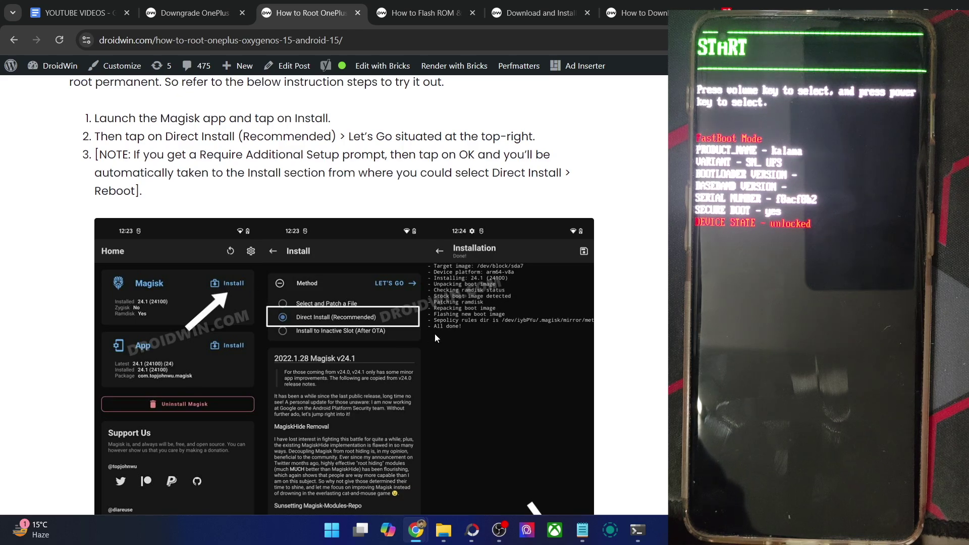
scroll(434, 335, "down", 2)
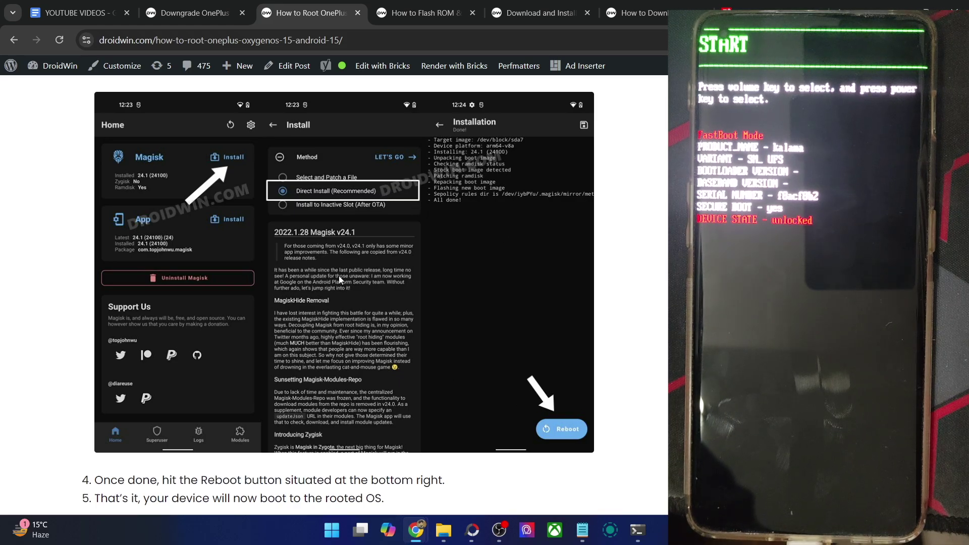
scroll(329, 253, "down", 5)
scroll(328, 253, "up", 5)
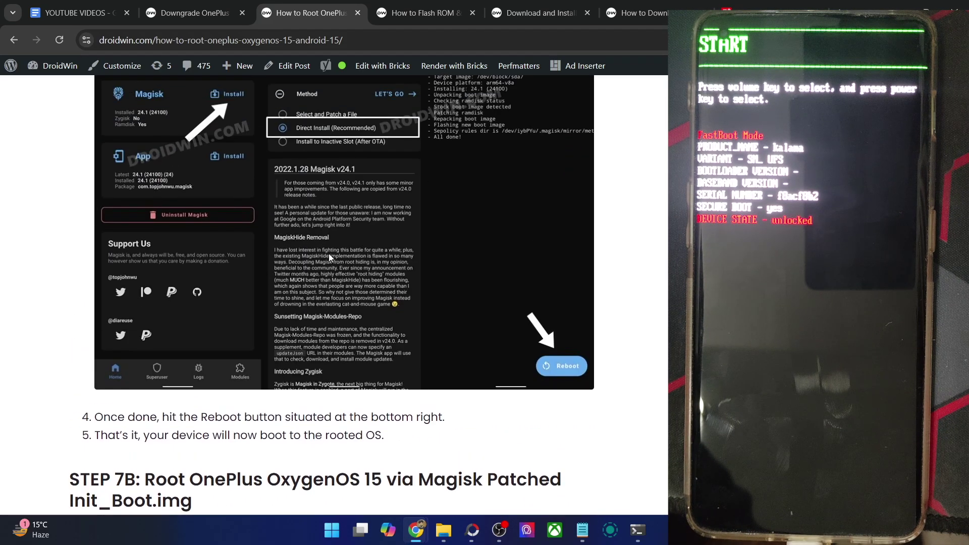
scroll(329, 253, "up", 1)
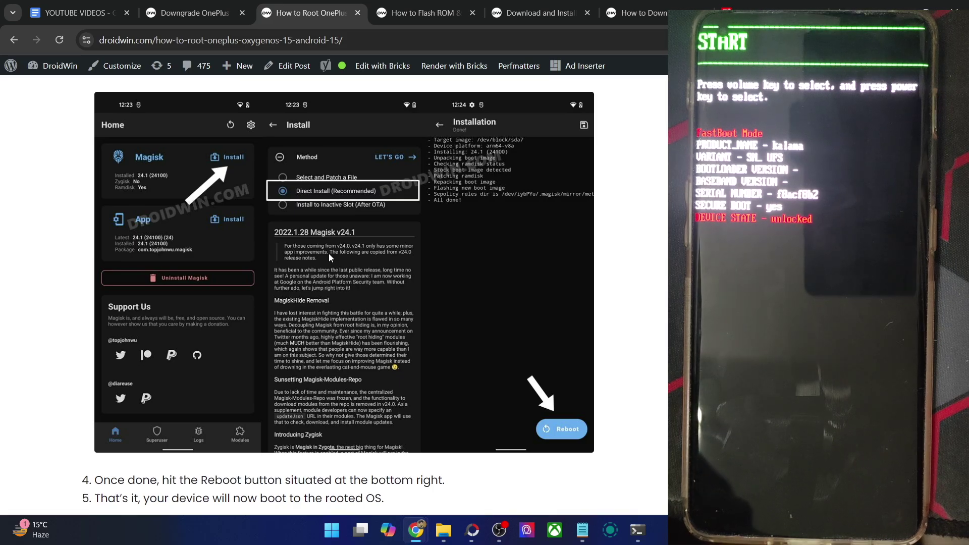
scroll(329, 253, "up", 5)
scroll(329, 255, "up", 7)
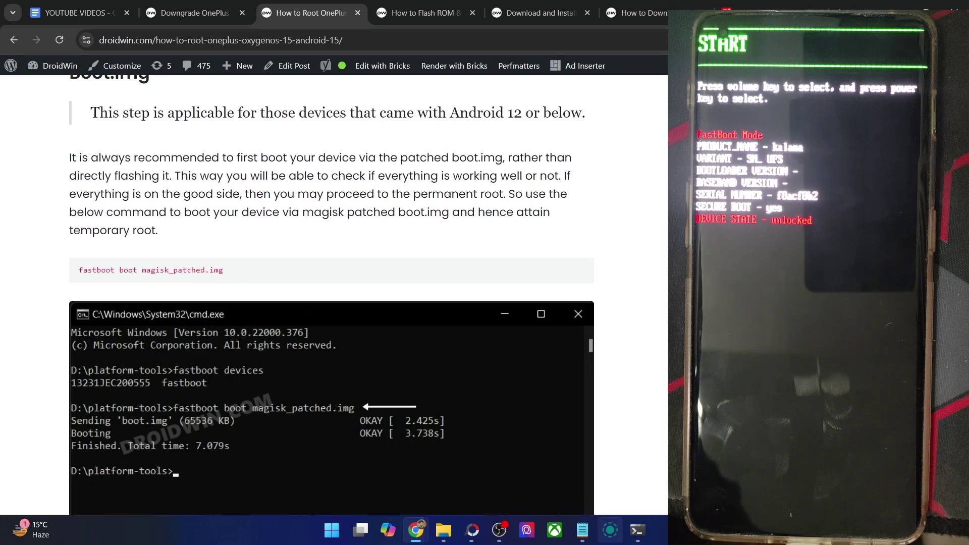
Step: Switch to Notepad and change the noted command to fastboot flash boot mp.img
left_click(581, 530)
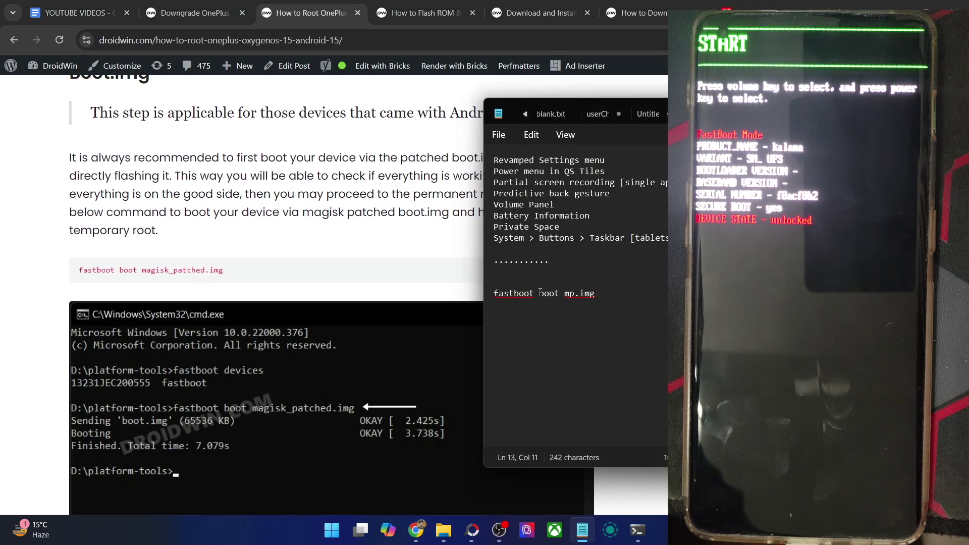
type("flash boot")
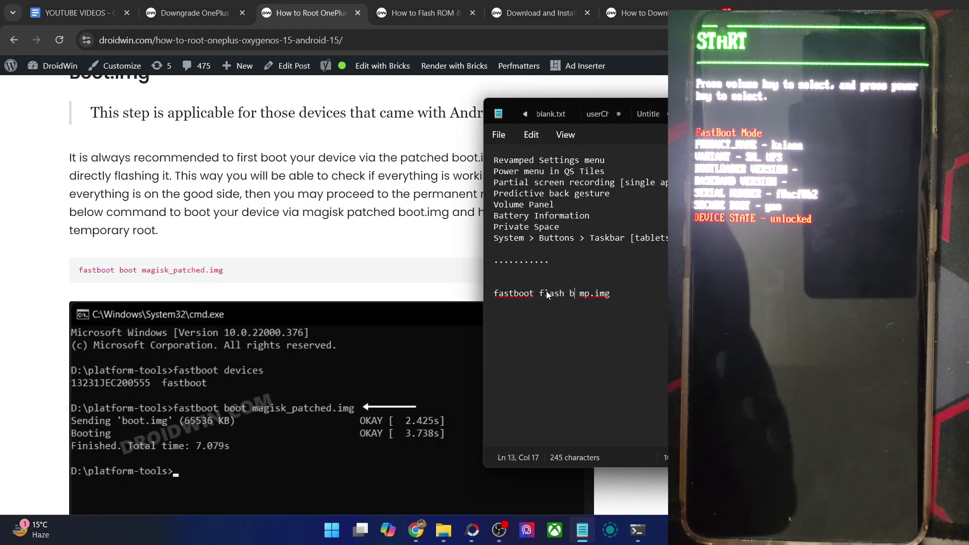
triple_click(581, 297)
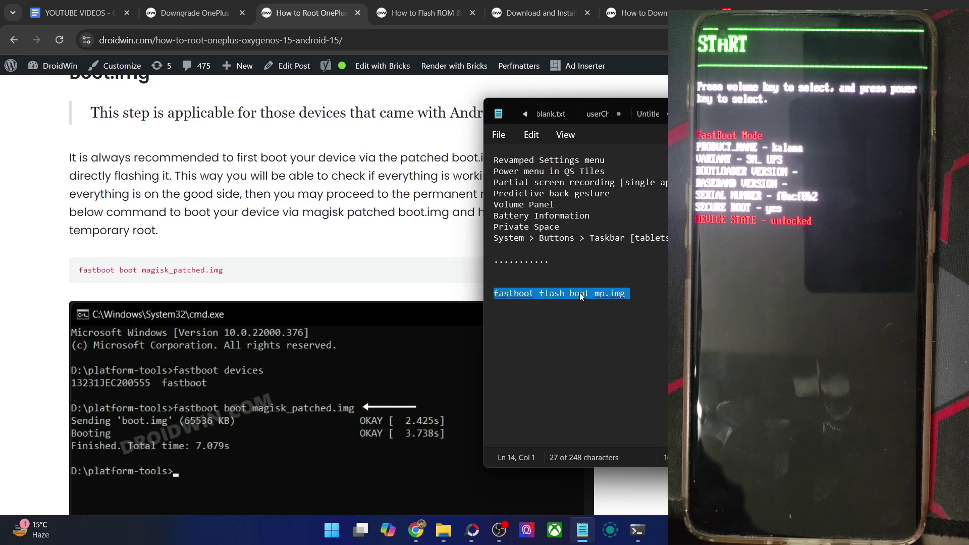
left_click(599, 295)
left_click_drag(596, 295, 631, 291)
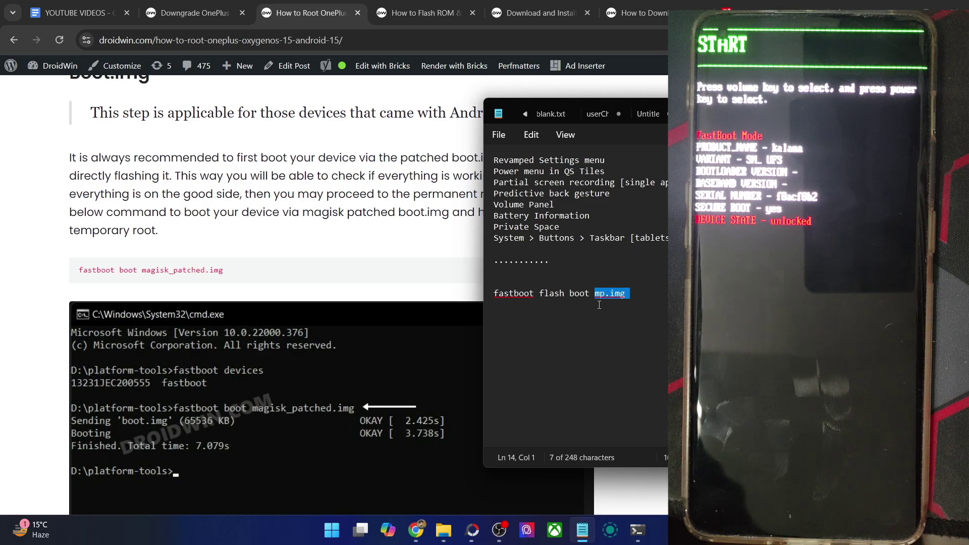
Step: Remove the word flash from the noted command so it reads fastboot boot mp.img again
double_click(550, 294)
key("BackSpace")
key("BackSpace")
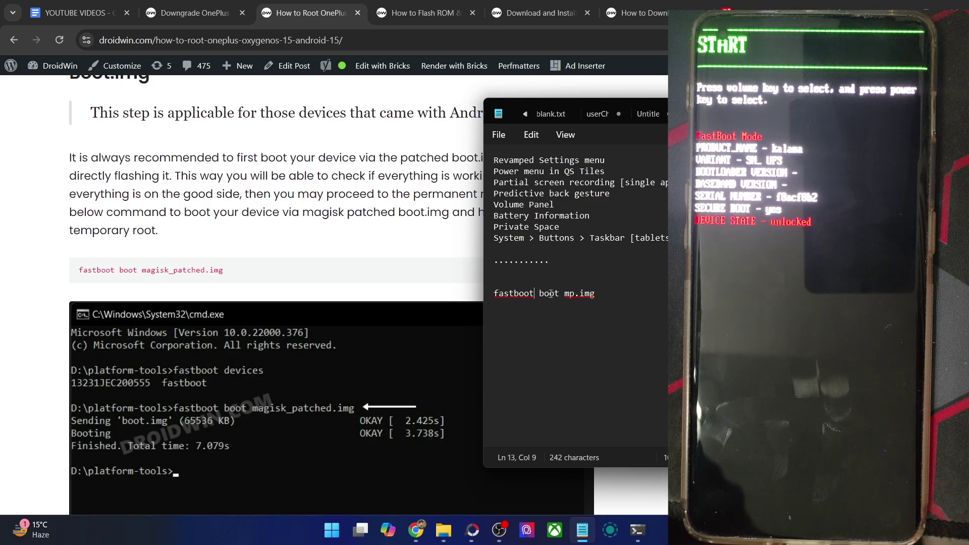
left_click_drag(564, 293, 596, 298)
left_click(596, 295)
Step: Read the guide's permanent root instructions in Step 7A, from Magisk's Direct Install down to the start of Step 7B
scroll(118, 265, "down", 5)
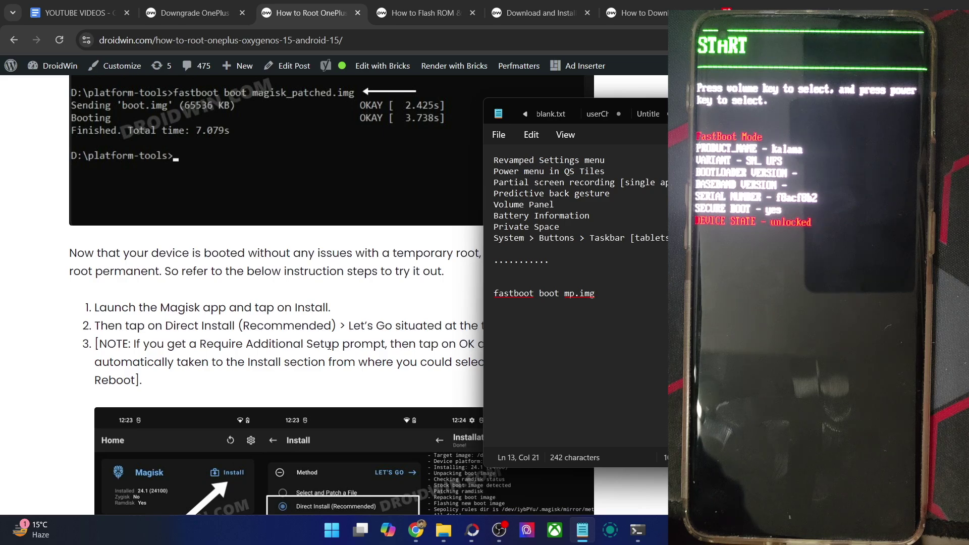
scroll(313, 338, "down", 1)
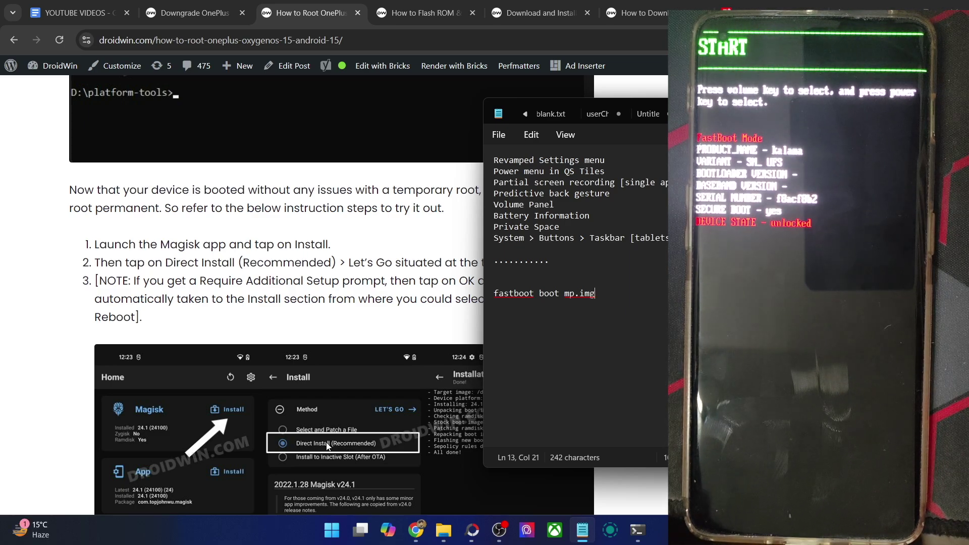
left_click(324, 287)
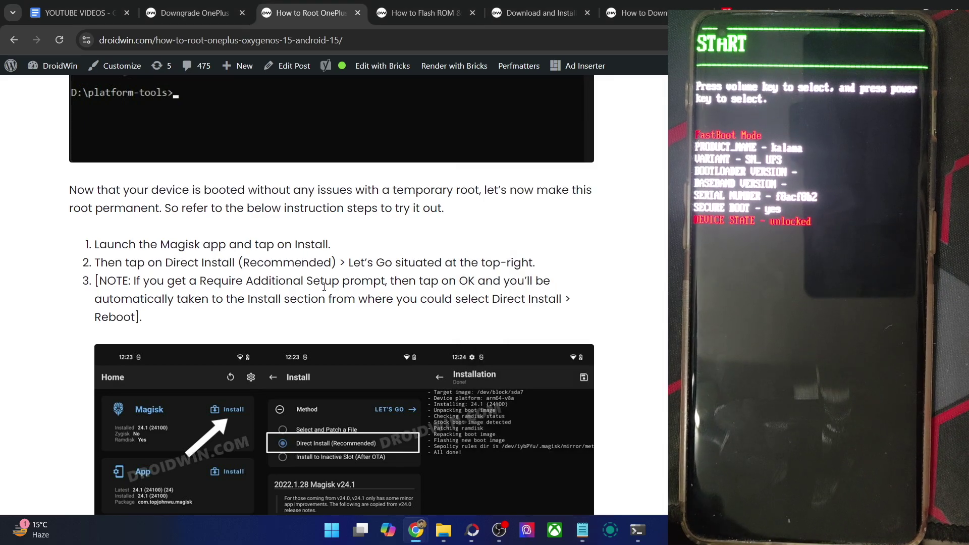
scroll(293, 248, "down", 7)
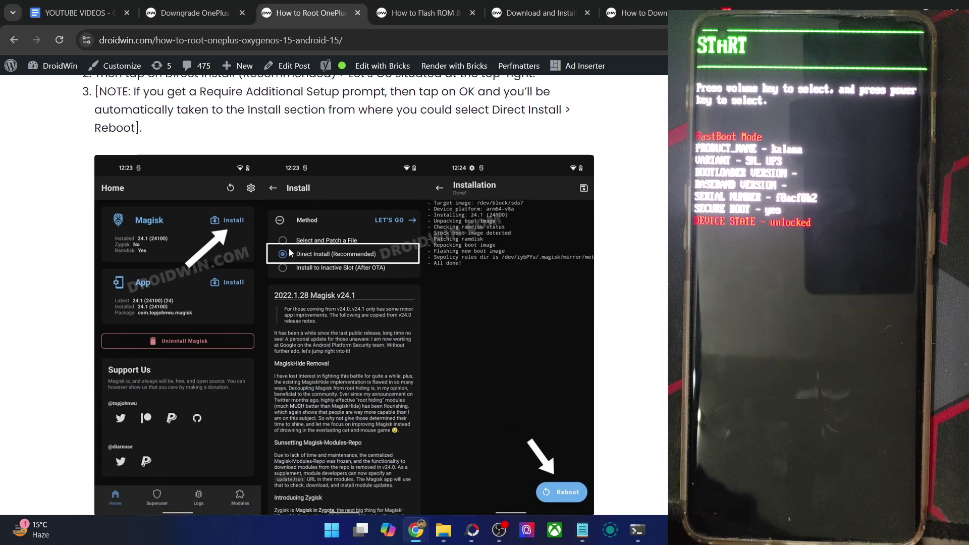
scroll(275, 252, "down", 1)
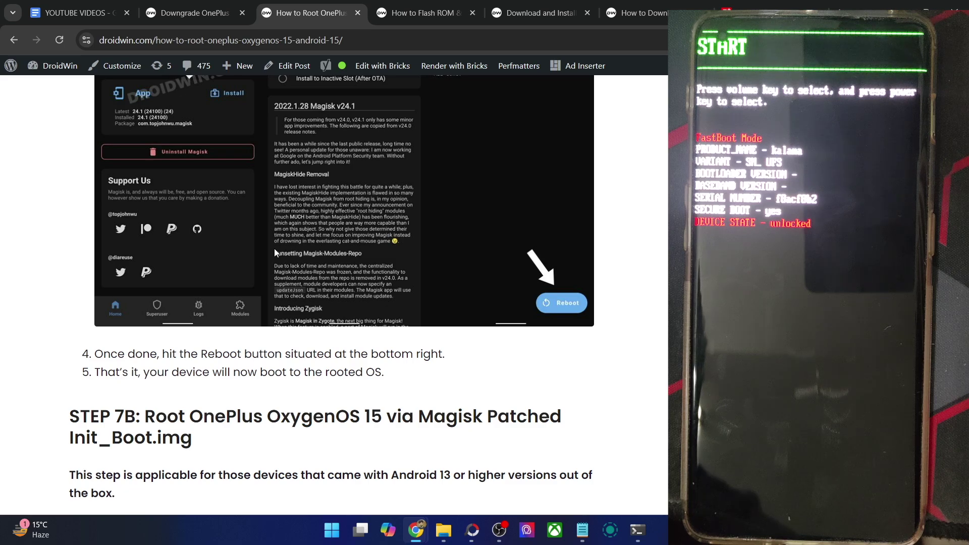
Step: Switch to Notepad and delete the mp.img file name from the noted fastboot boot command
scroll(275, 253, "down", 4)
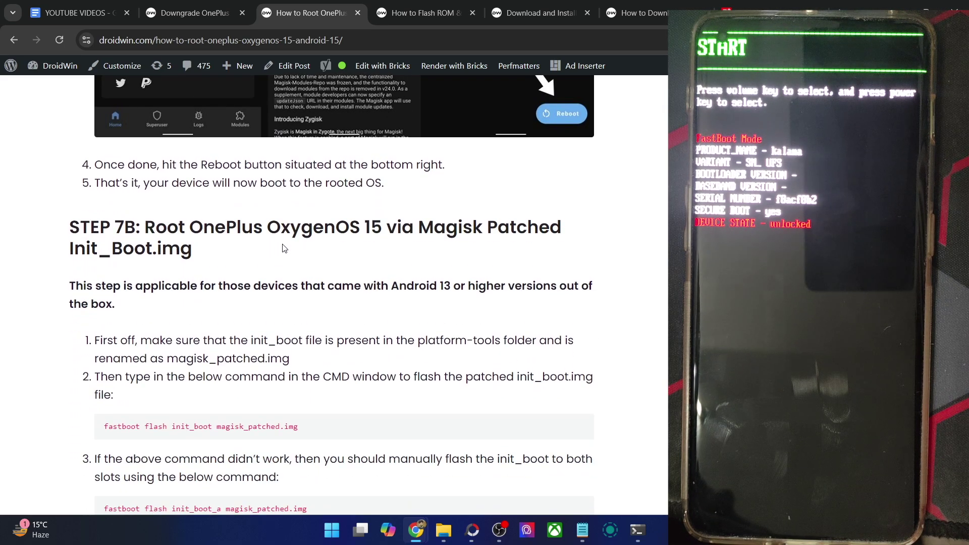
left_click(581, 530)
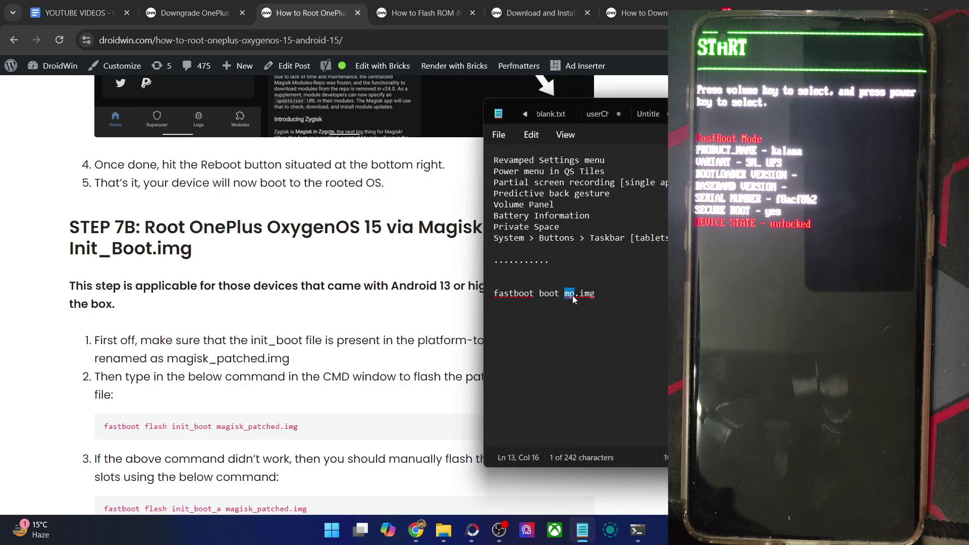
left_click_drag(589, 295, 598, 295)
key("BackSpace")
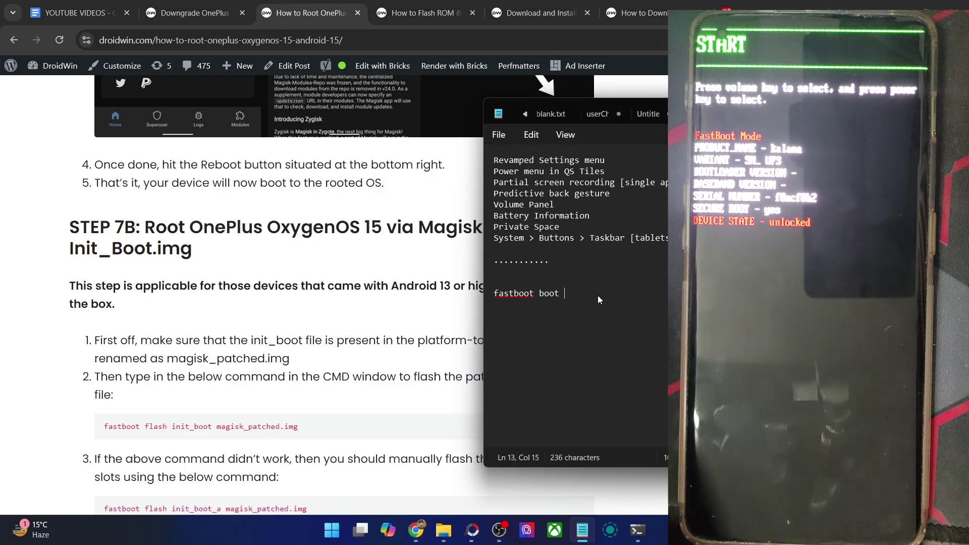
double_click(549, 293)
key("alt+Tab")
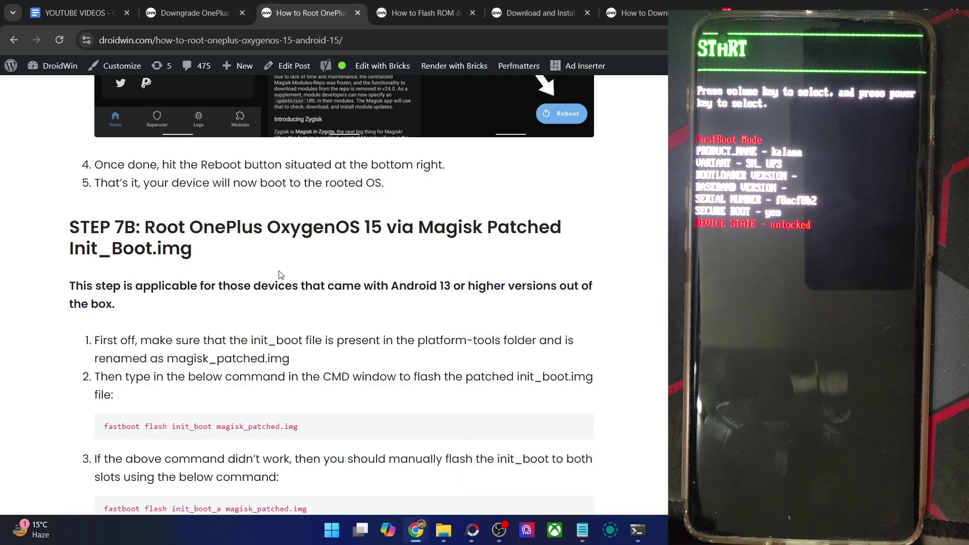
Step: In the Command Prompt, flash the patched image with fastboot flash init_boot mp.img
left_click(636, 527)
type("fastboot flas")
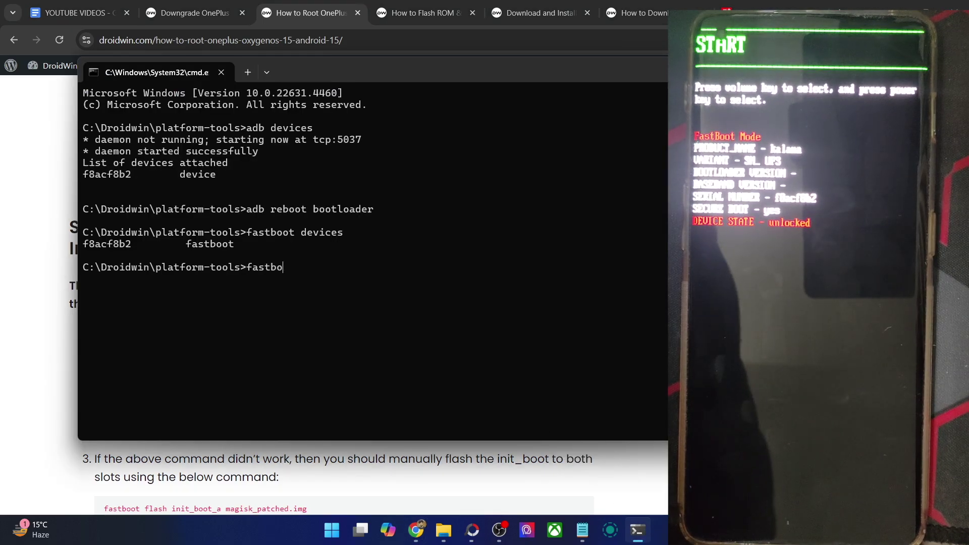
type("init_boot ")
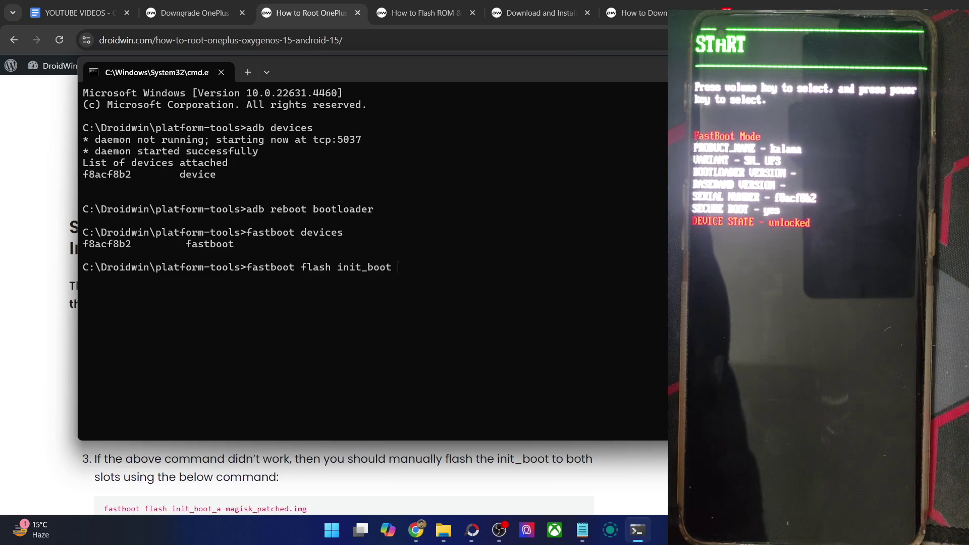
type("mp.img")
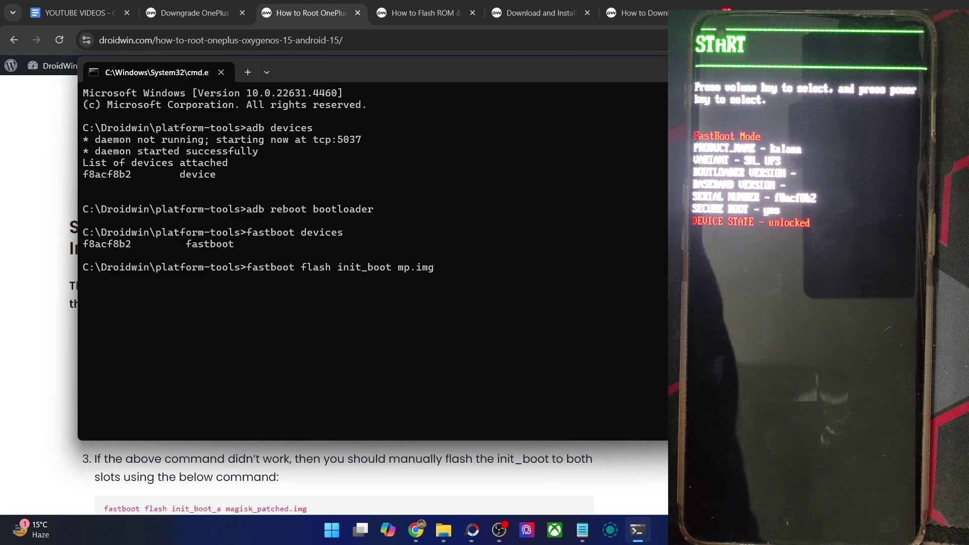
key("Return")
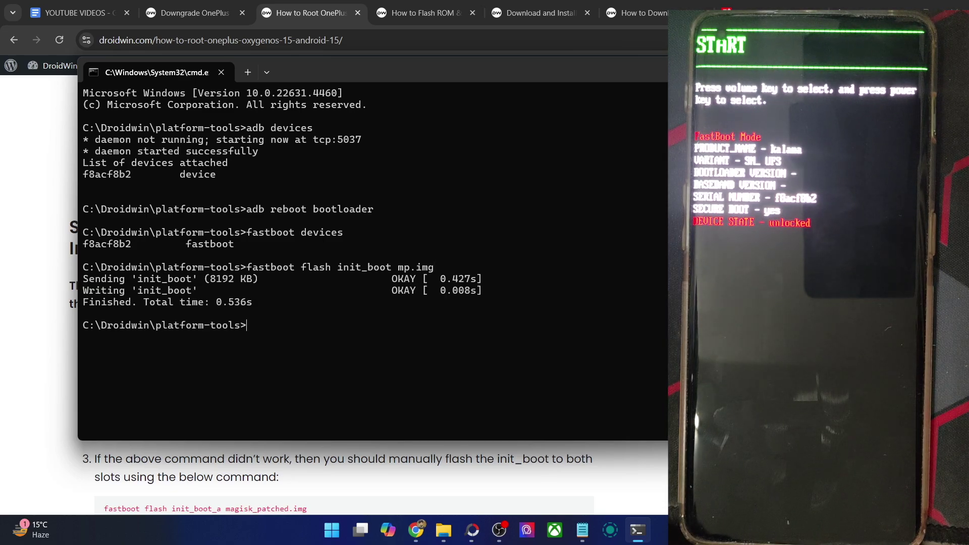
Step: Reboot the phone to the system with the fastboot reboot command
type("fa")
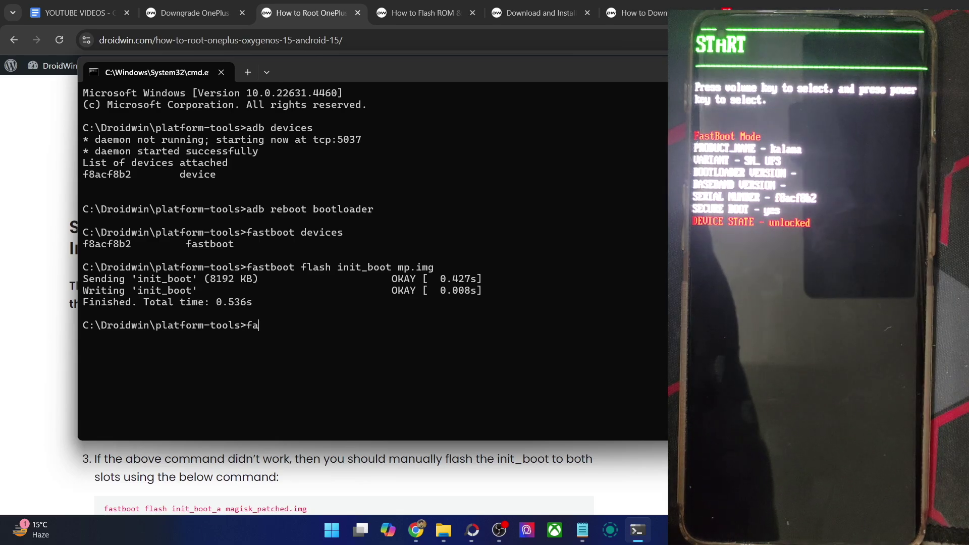
type("stboot reboot\\")
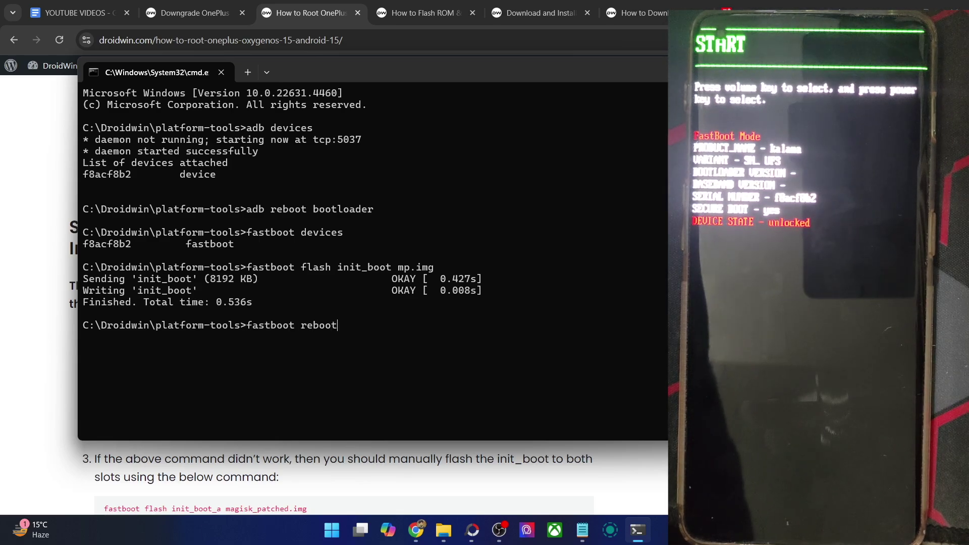
key("Return")
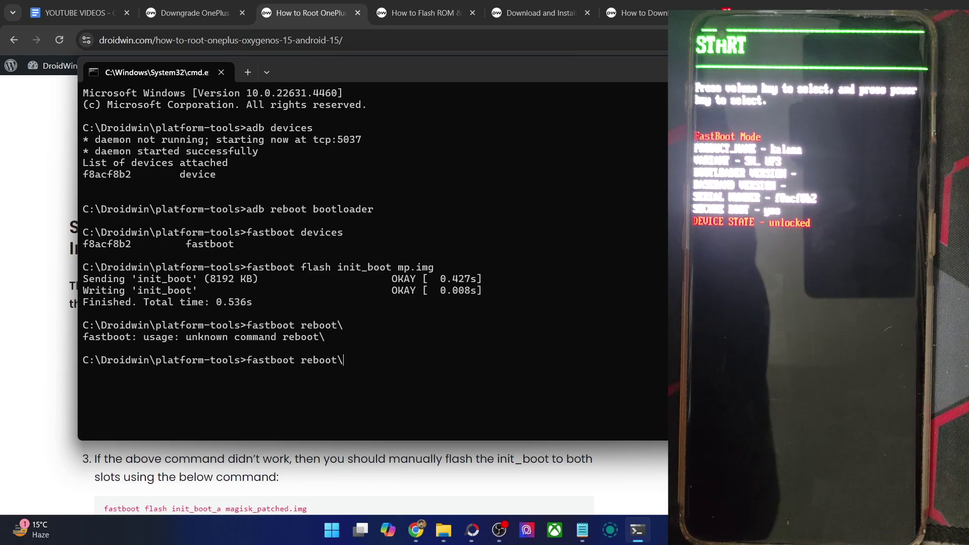
key("Up")
key("BackSpace")
key("Return")
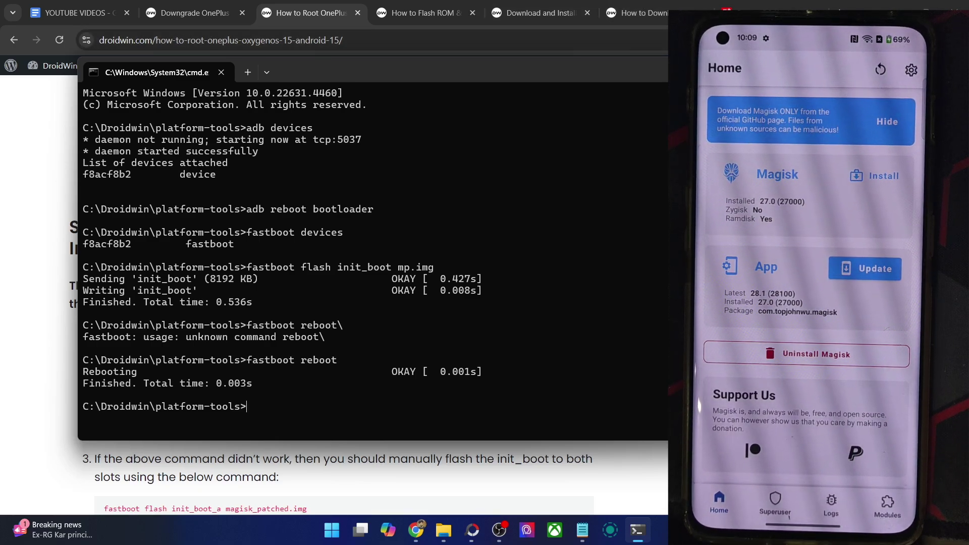
Step: In File Explorer, copy com.termux_118.apk and root-checker-6-5-3.apk from the APKs folder to the phone's internal shared storage, replacing the existing Termux file
key("alt+Tab")
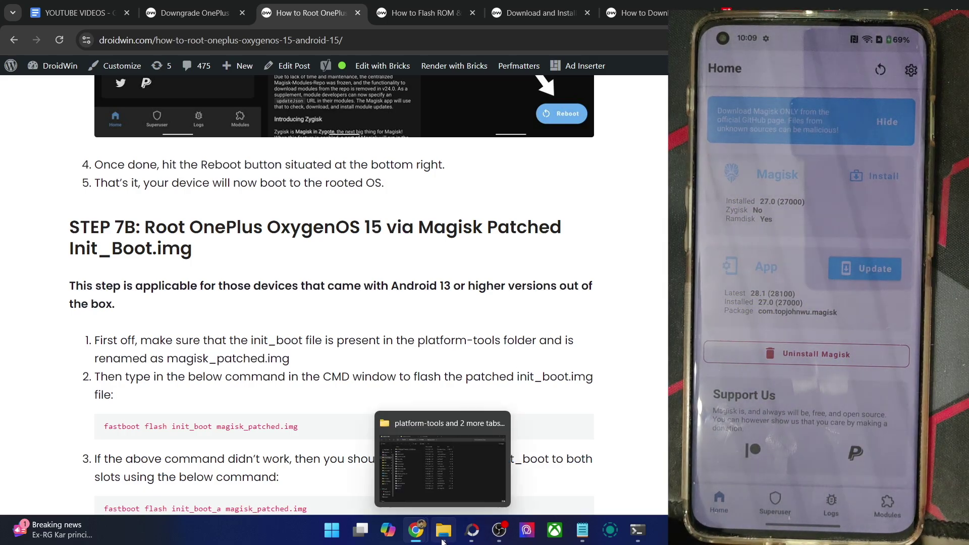
left_click(424, 487)
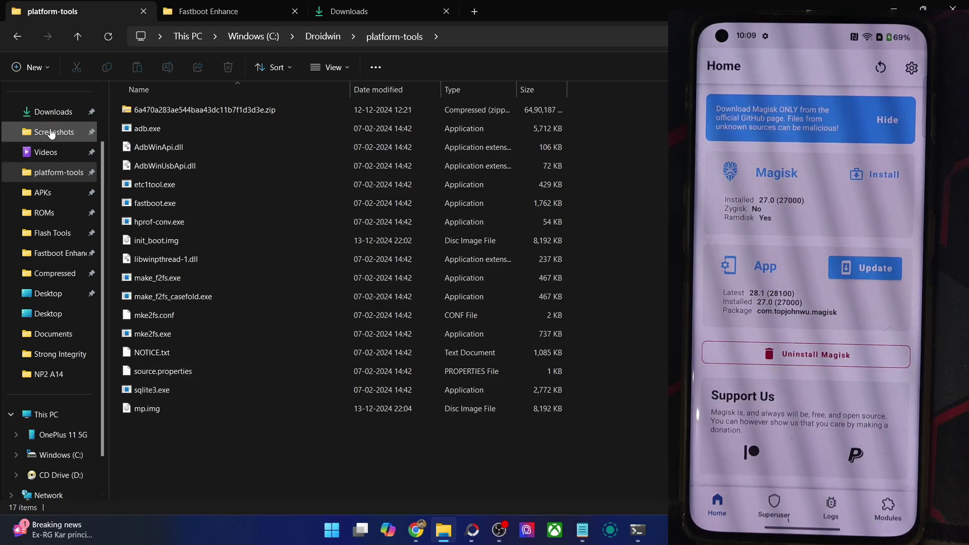
left_click(44, 193)
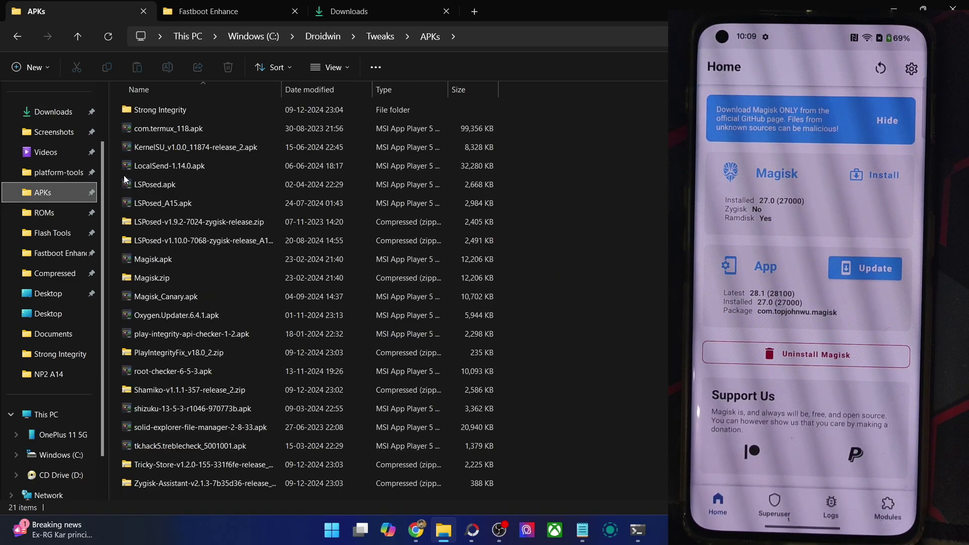
left_click(193, 132)
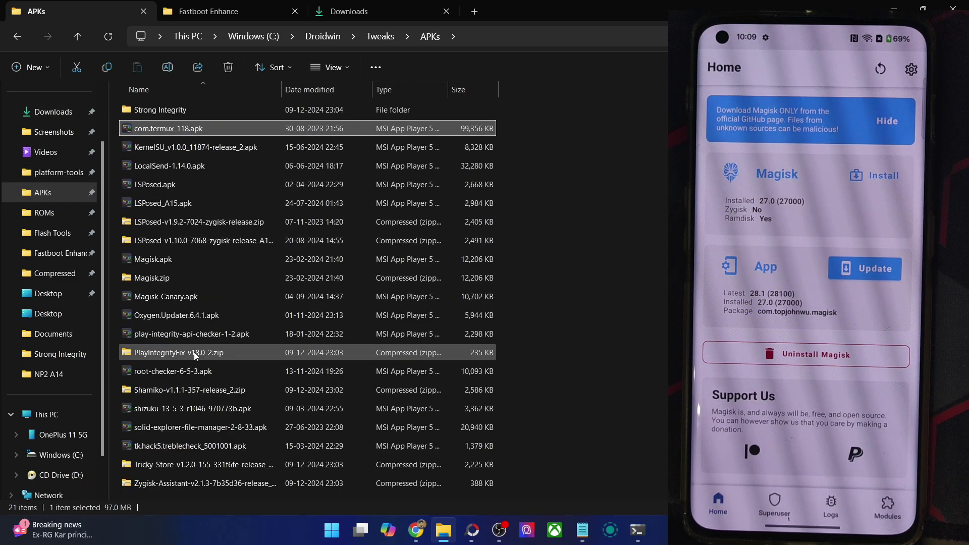
left_click(183, 371)
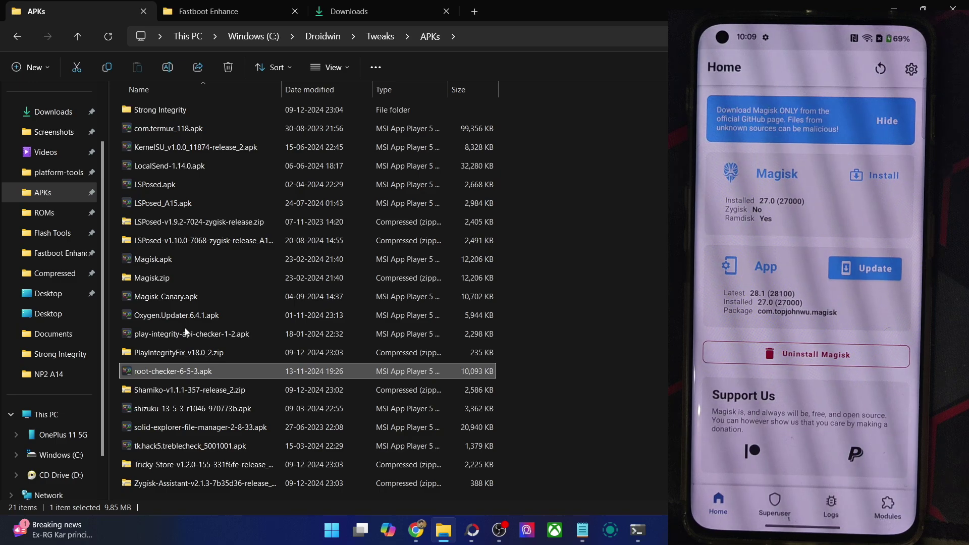
left_click(168, 128, "ctrl")
left_click(63, 434)
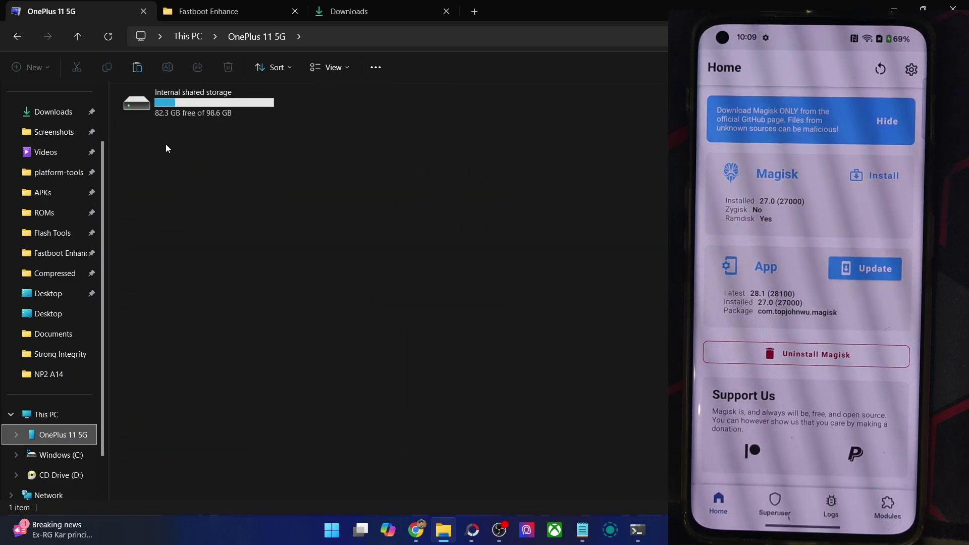
double_click(168, 104)
key("ctrl+v")
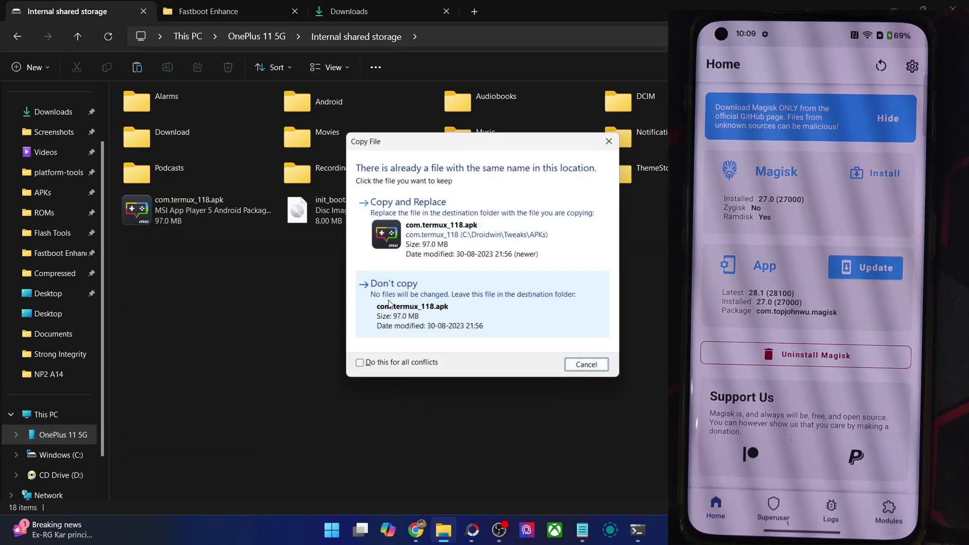
left_click(450, 246)
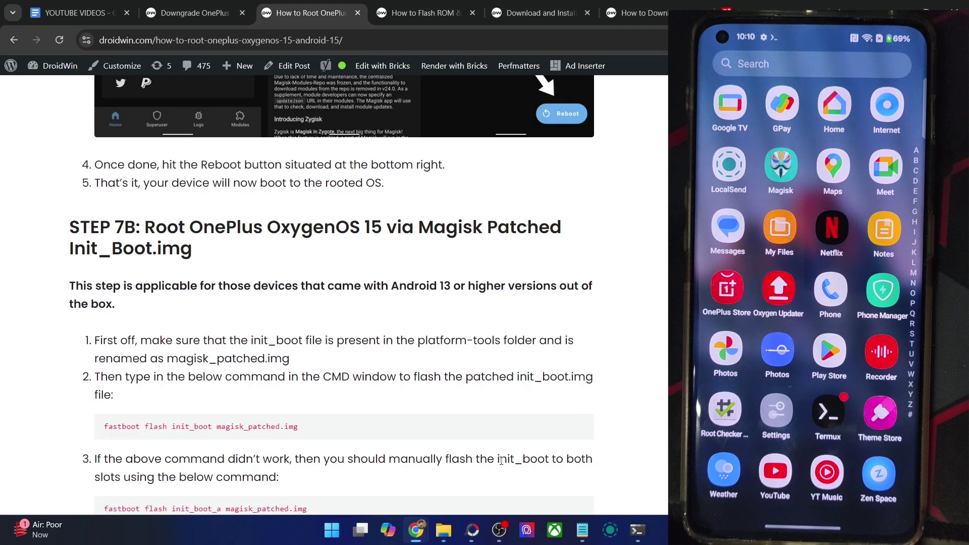
Step: Review the guide in Chrome from Step 7A's temporary boot command through Step 7B's init_boot flash command
left_click(492, 441)
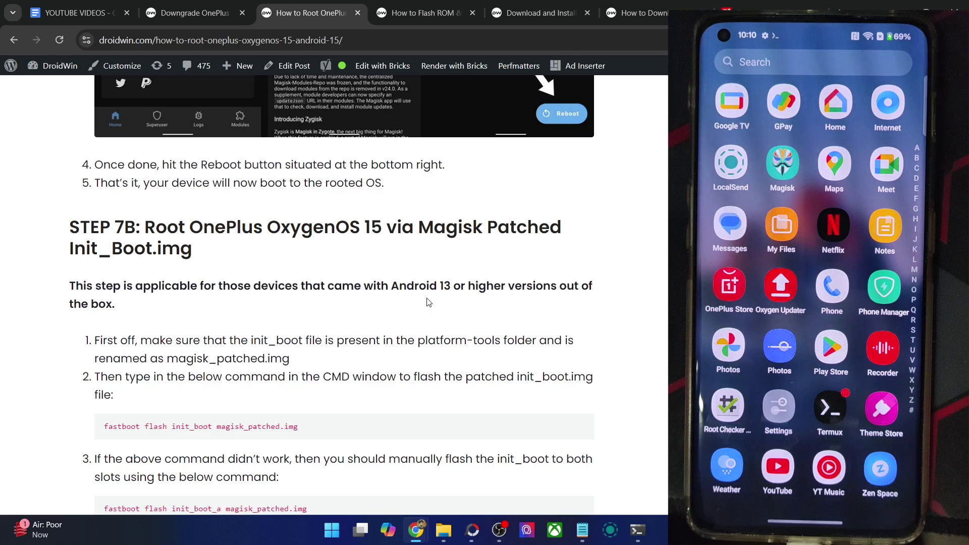
scroll(428, 302, "up", 3)
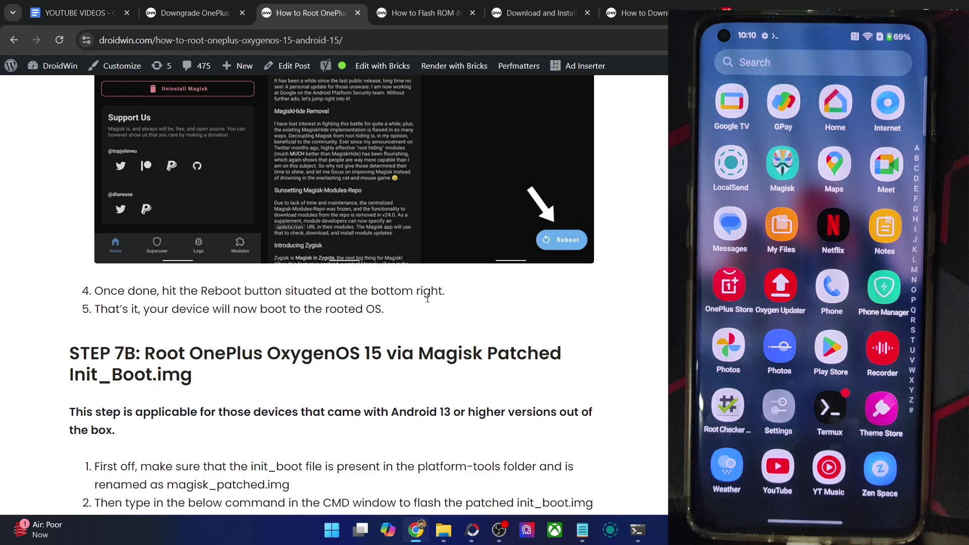
scroll(428, 298, "up", 15)
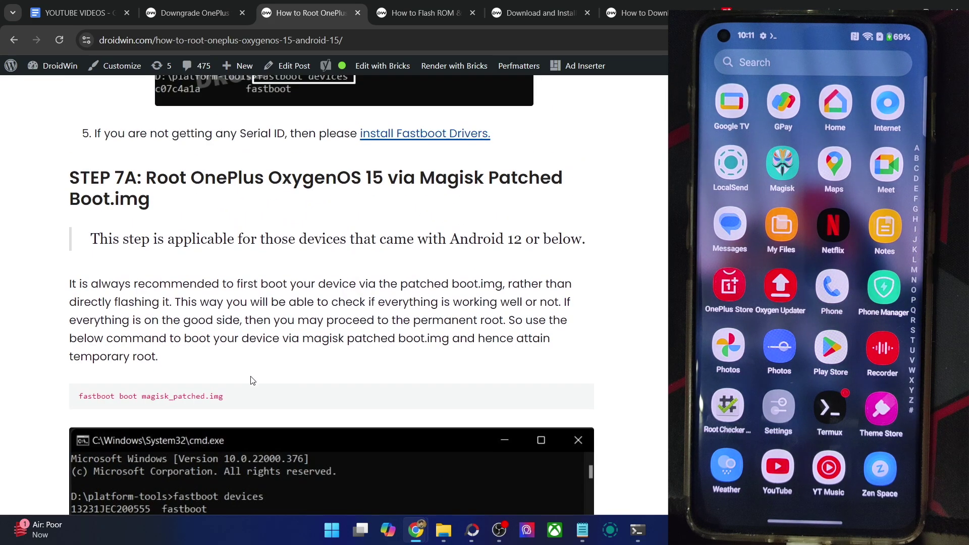
triple_click(101, 396)
scroll(250, 377, "down", 5)
scroll(253, 378, "down", 12)
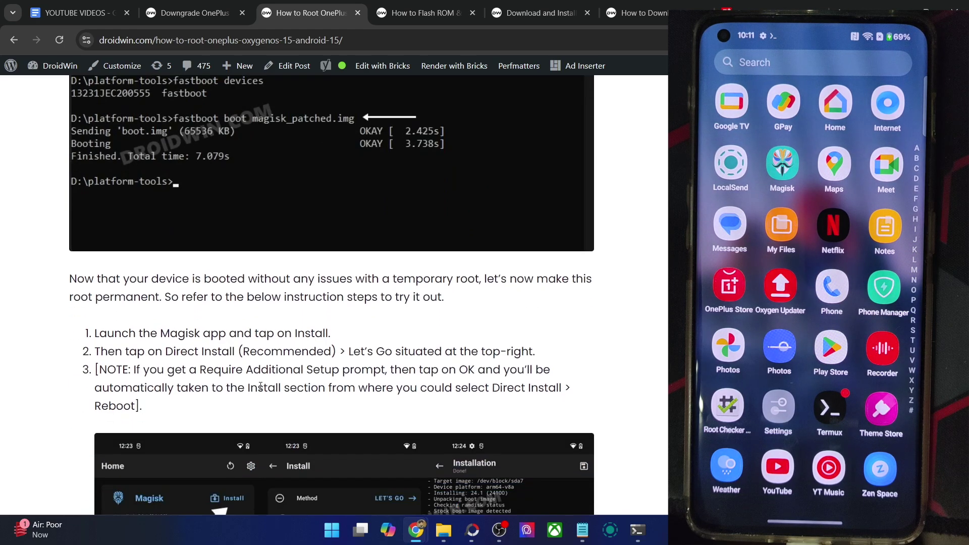
scroll(261, 389, "down", 5)
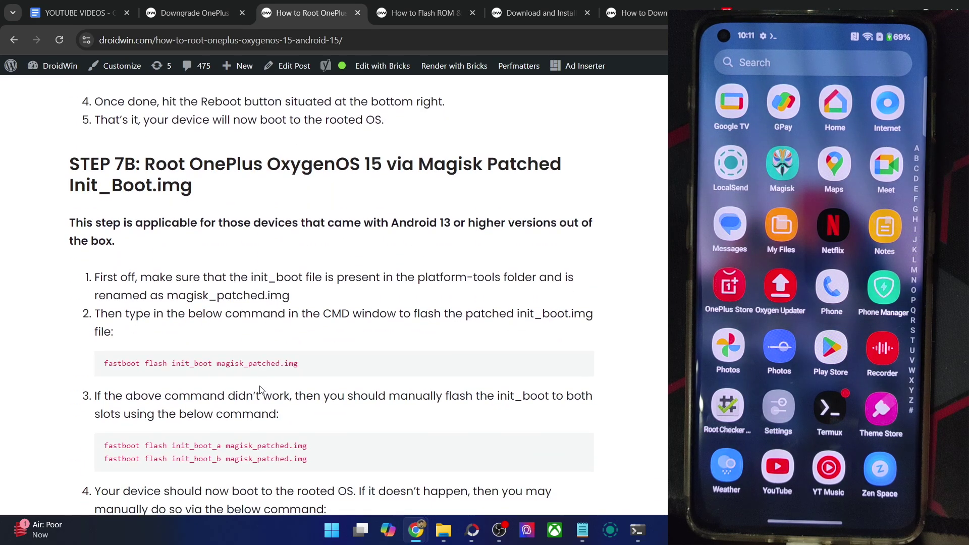
triple_click(230, 355)
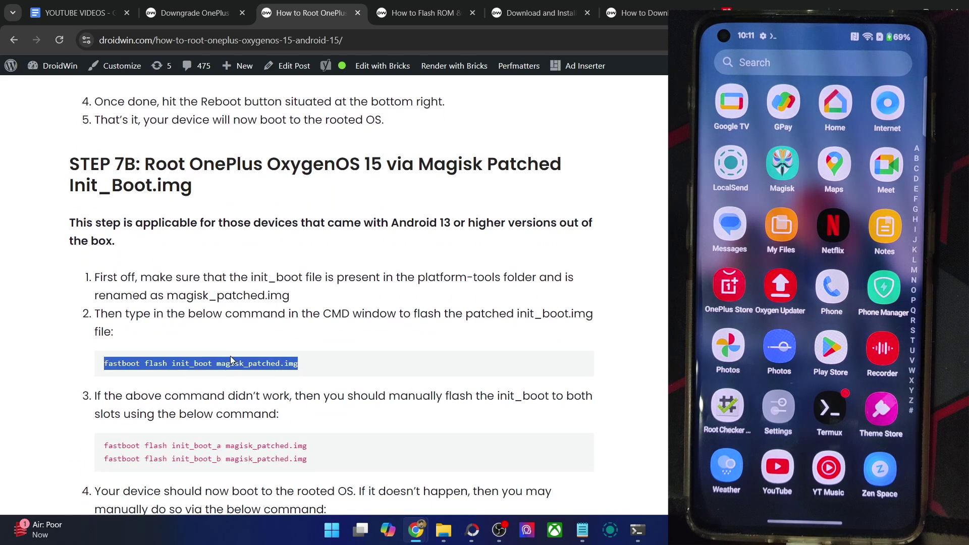
left_click(324, 341)
scroll(322, 320, "down", 4)
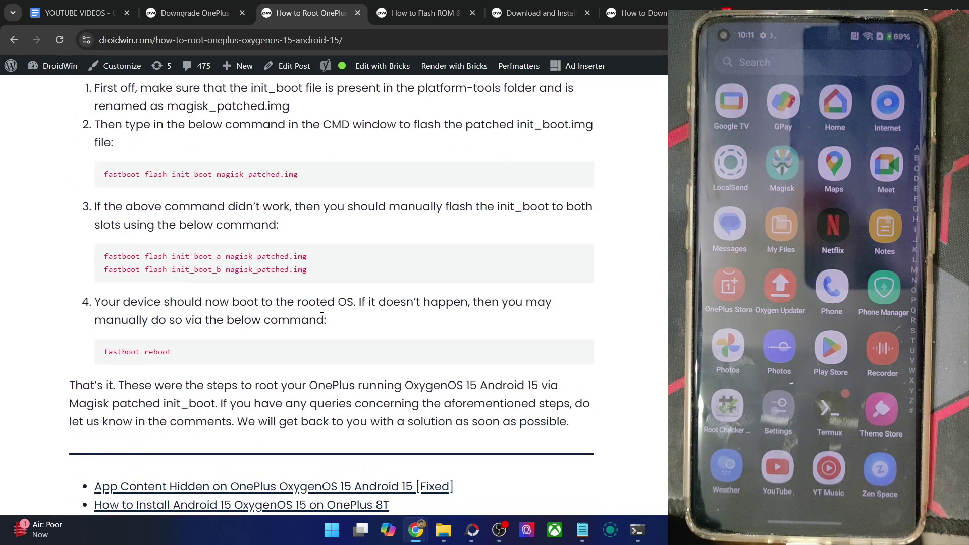
Step: Compare Step 7A's fastboot boot command and Direct Install instructions with Step 7B's init_boot, both-slot flash and fastboot reboot commands
scroll(324, 320, "up", 16)
scroll(577, 403, "up", 10)
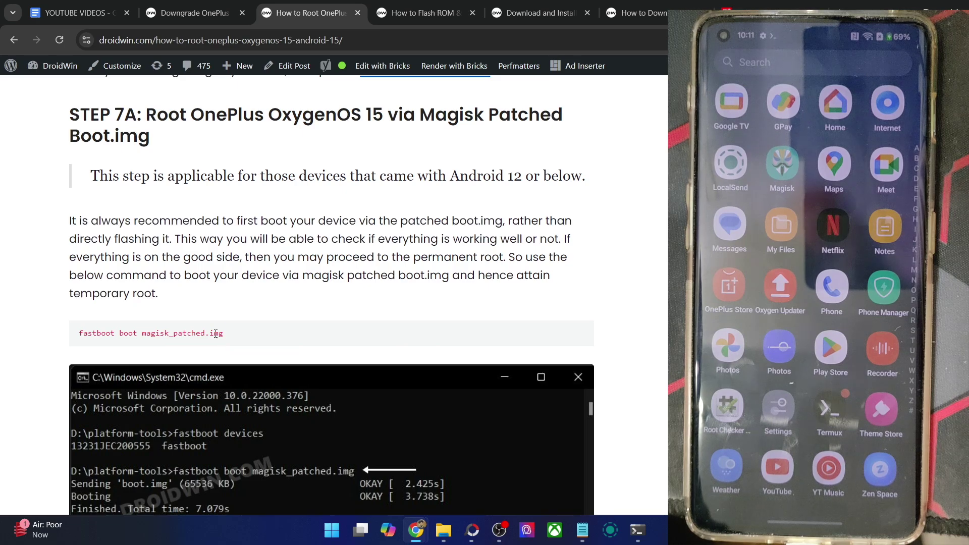
triple_click(215, 334)
left_click(216, 334)
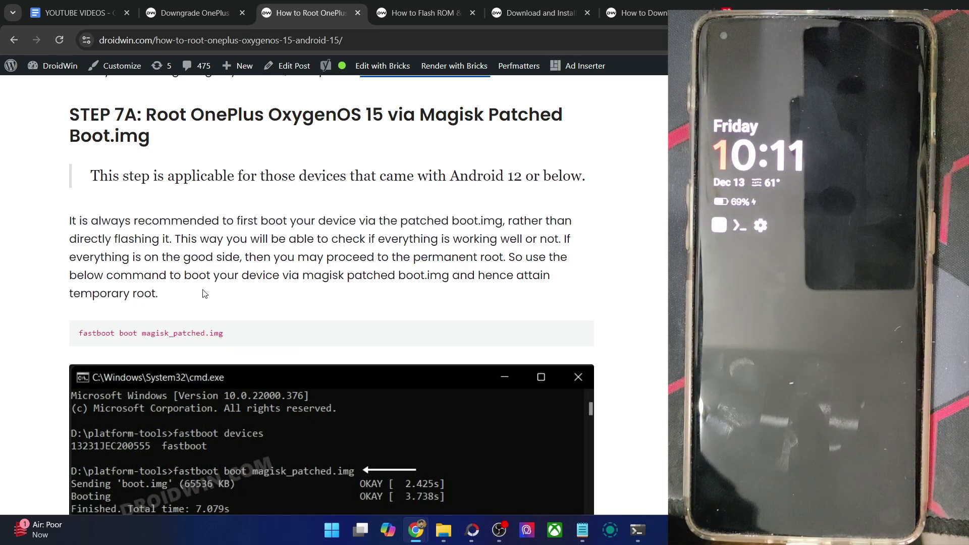
triple_click(183, 335)
scroll(231, 312, "down", 2)
scroll(240, 301, "down", 10)
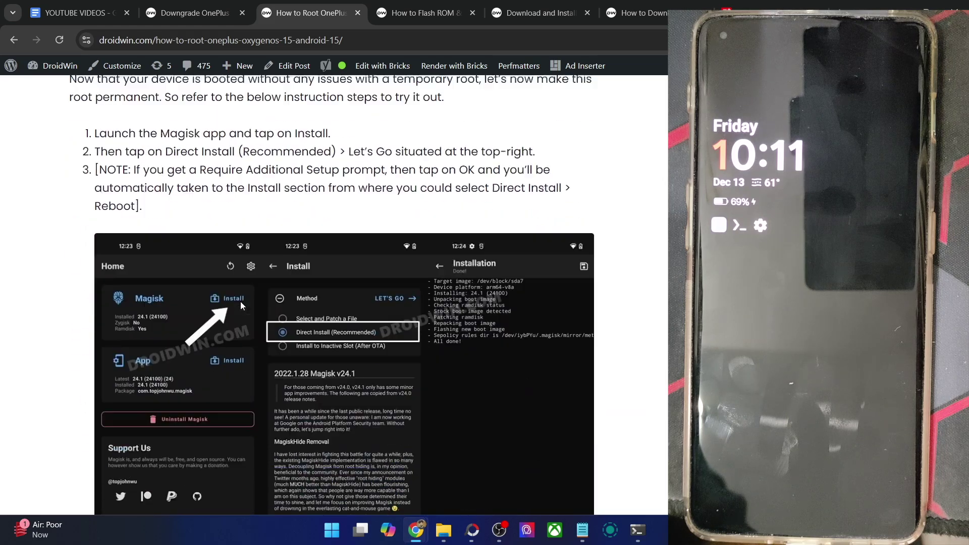
scroll(253, 363, "down", 2)
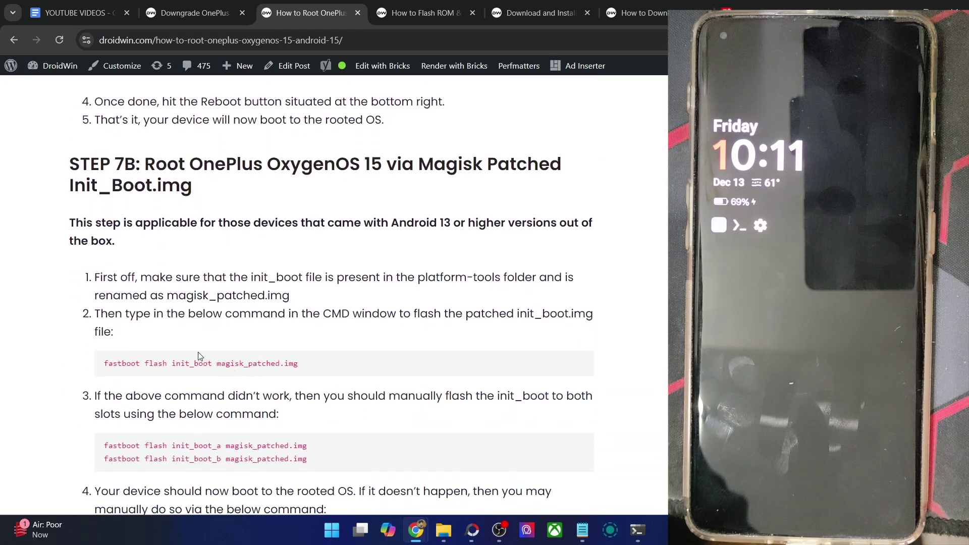
double_click(149, 364)
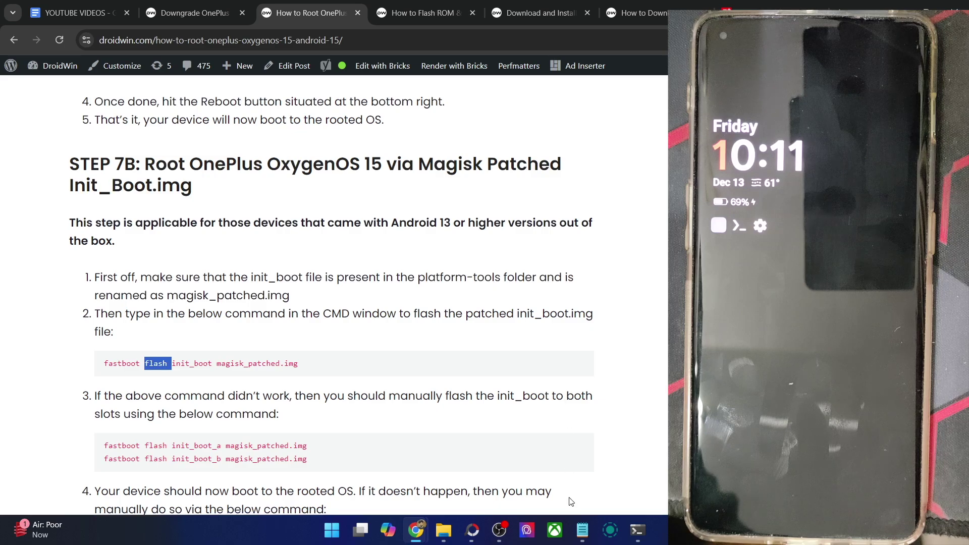
left_click_drag(216, 363, 302, 366)
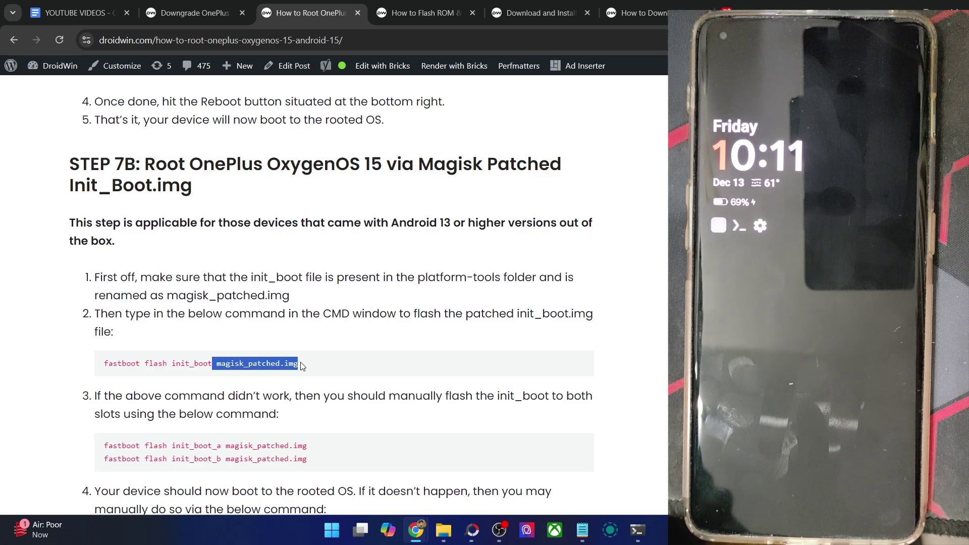
left_click(360, 307)
scroll(361, 307, "down", 5)
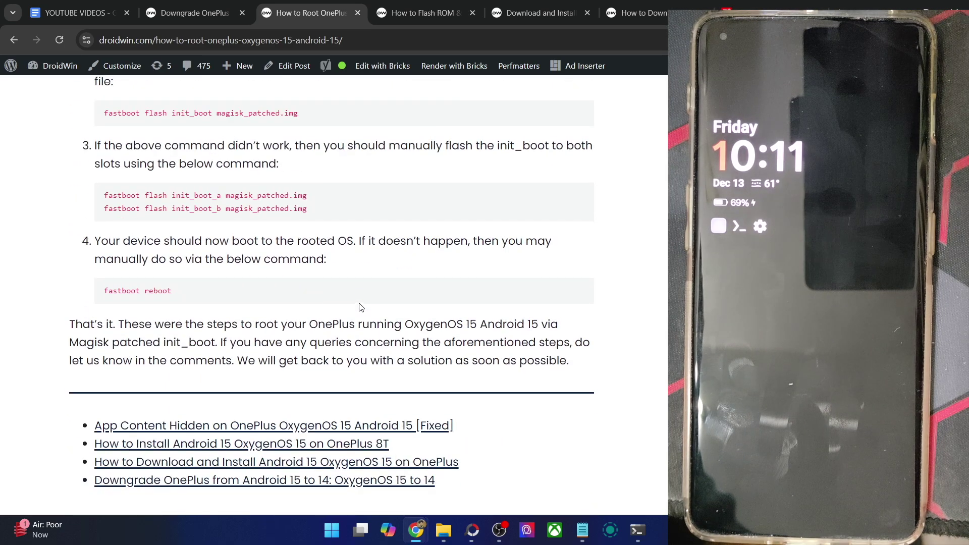
scroll(361, 306, "up", 1)
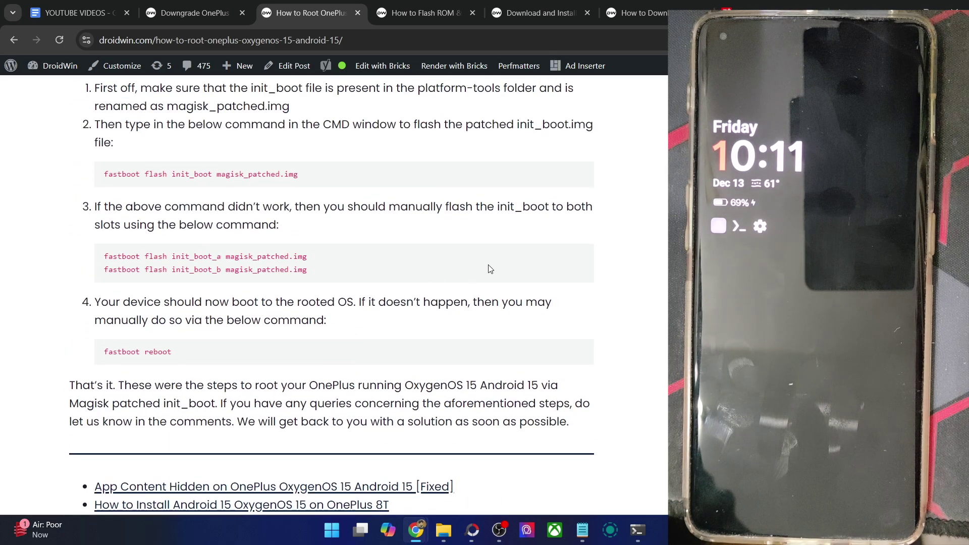